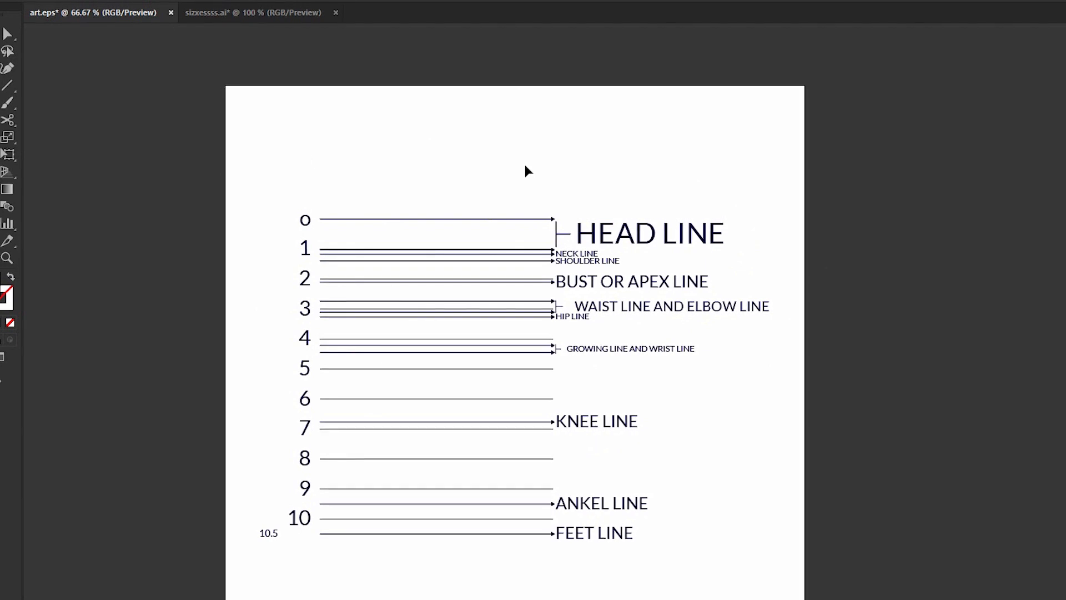
{"action": "scroll", "coordinate": [569, 208], "scroll_direction": "down", "scroll_amount": 1}
{"action": "scroll", "coordinate": [491, 194], "scroll_direction": "up", "scroll_amount": 2}
{"action": "scroll", "coordinate": [808, 118], "scroll_direction": "down", "scroll_amount": 1}
{"action": "scroll", "coordinate": [773, 115], "scroll_direction": "up", "scroll_amount": 1}
{"action": "scroll", "coordinate": [738, 108], "scroll_direction": "down", "scroll_amount": 1}
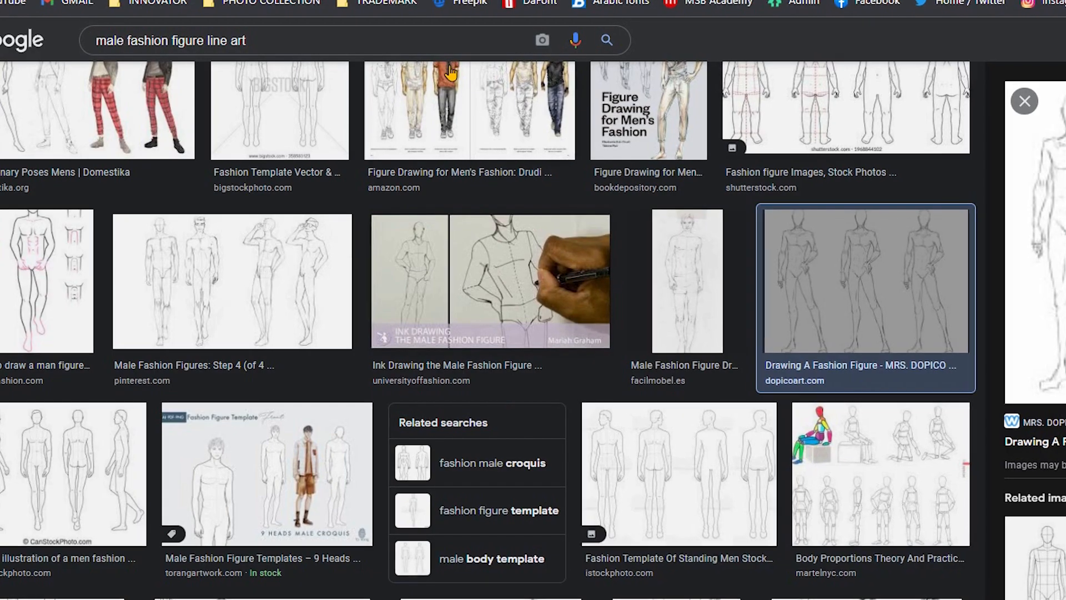
- In Google Images, replace the current query and search for "male fashion block figure"
{"action": "scroll", "coordinate": [253, 44], "scroll_direction": "up", "scroll_amount": 3}
{"action": "scroll", "coordinate": [254, 44], "scroll_direction": "down", "scroll_amount": 6}
{"action": "triple_click", "coordinate": [253, 44]}
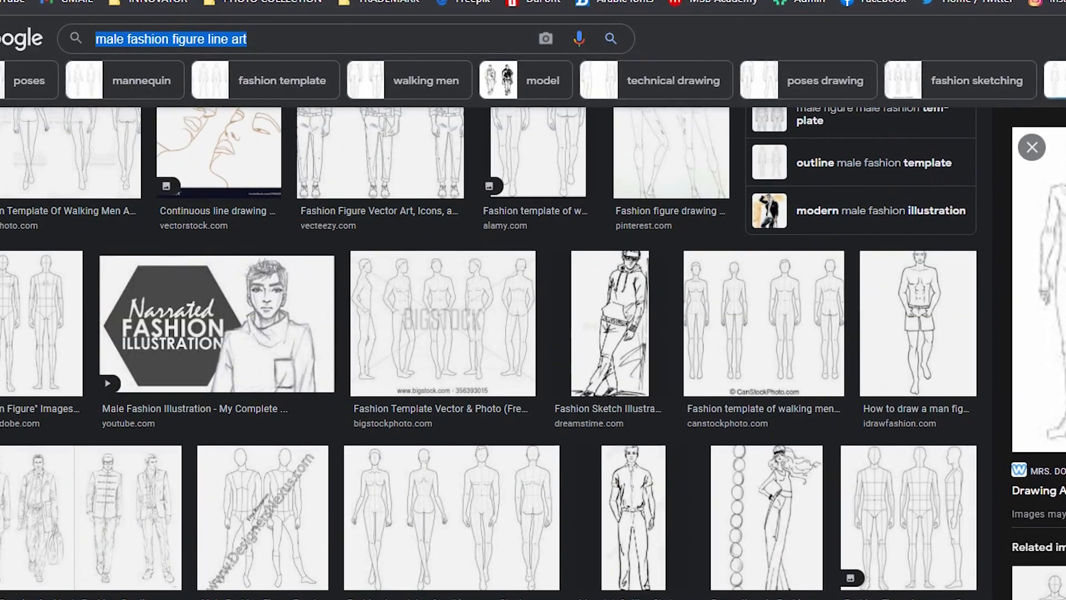
{"action": "type", "text": "fash"}
{"action": "key", "text": "BackSpace"}
{"action": "key", "text": "BackSpace"}
{"action": "key", "text": "BackSpace"}
{"action": "key", "text": "BackSpace"}
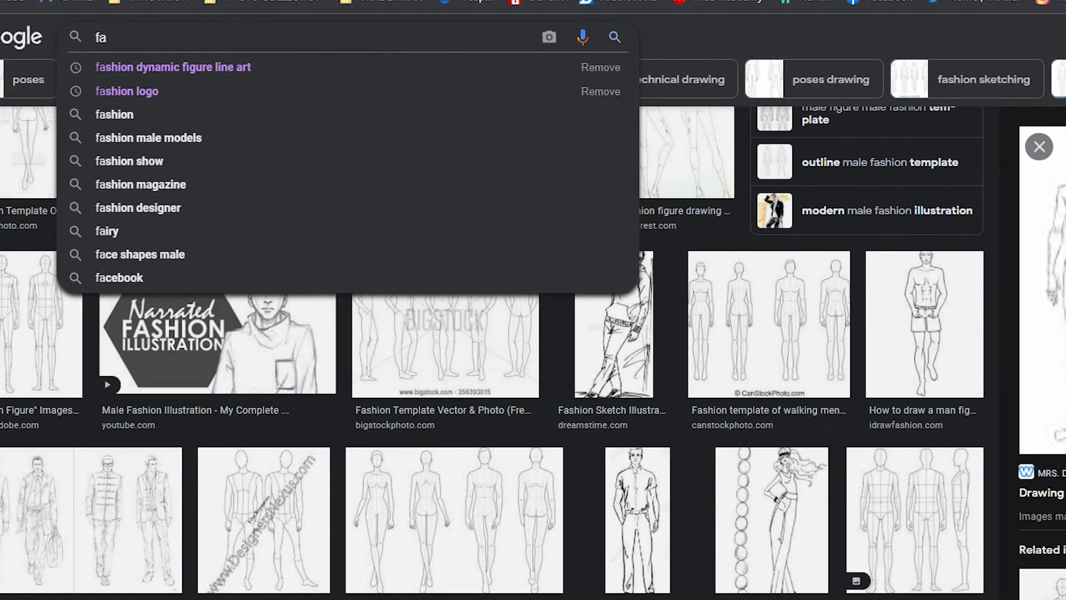
{"action": "type", "text": "male fashio"}
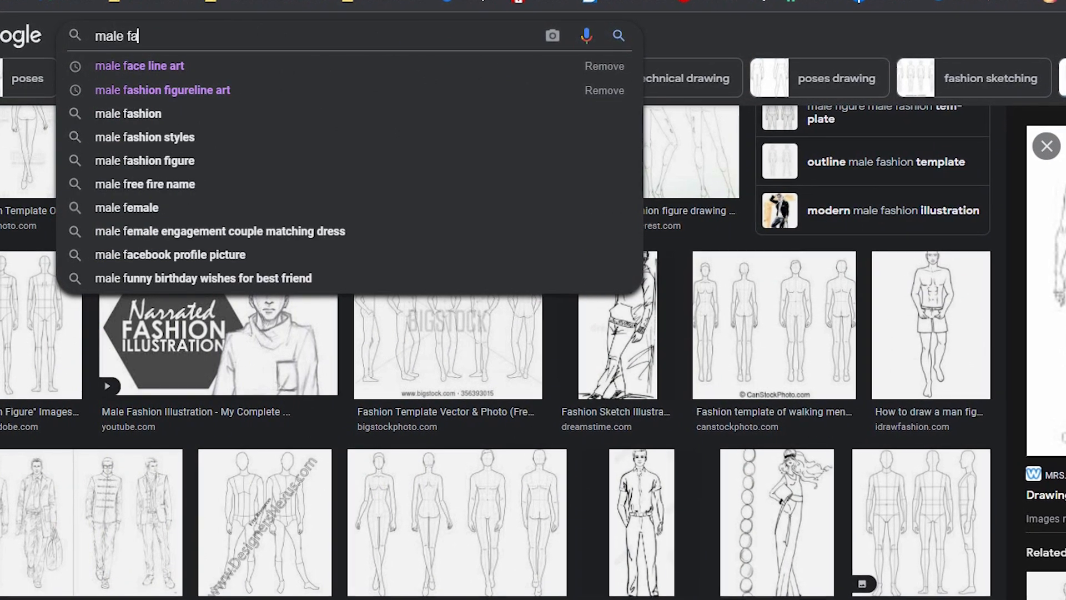
{"action": "type", "text": "n block"}
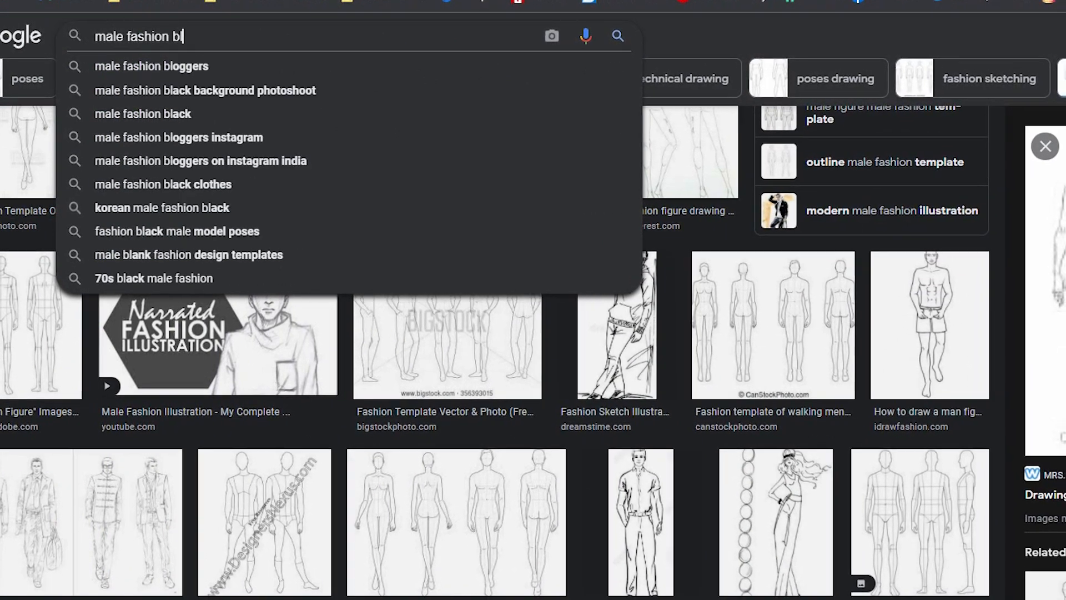
{"action": "type", "text": " figur"}
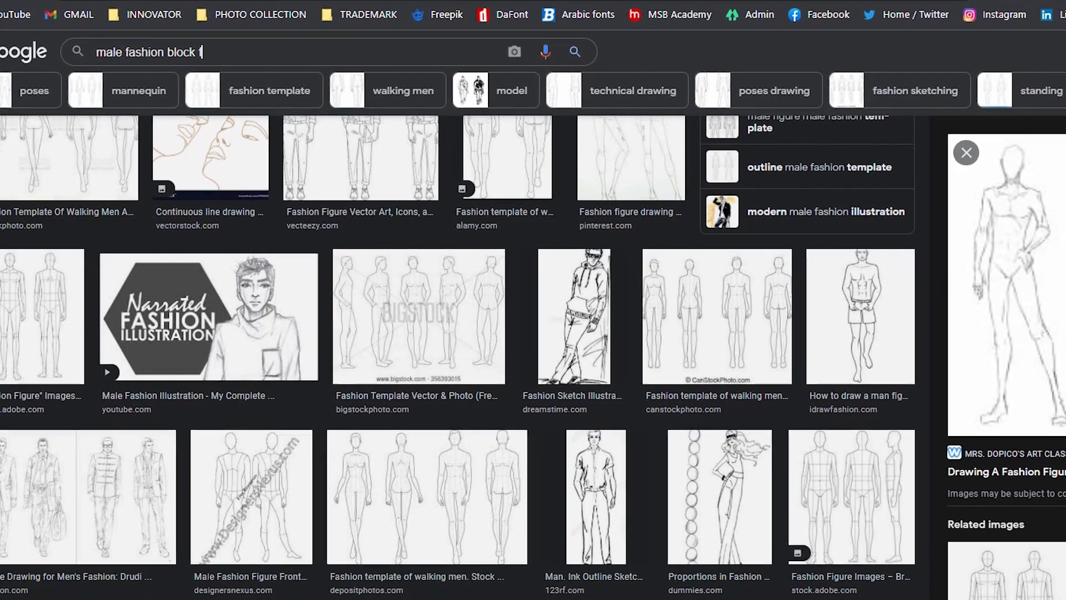
{"action": "type", "text": "e"}
{"action": "key", "text": "Return"}
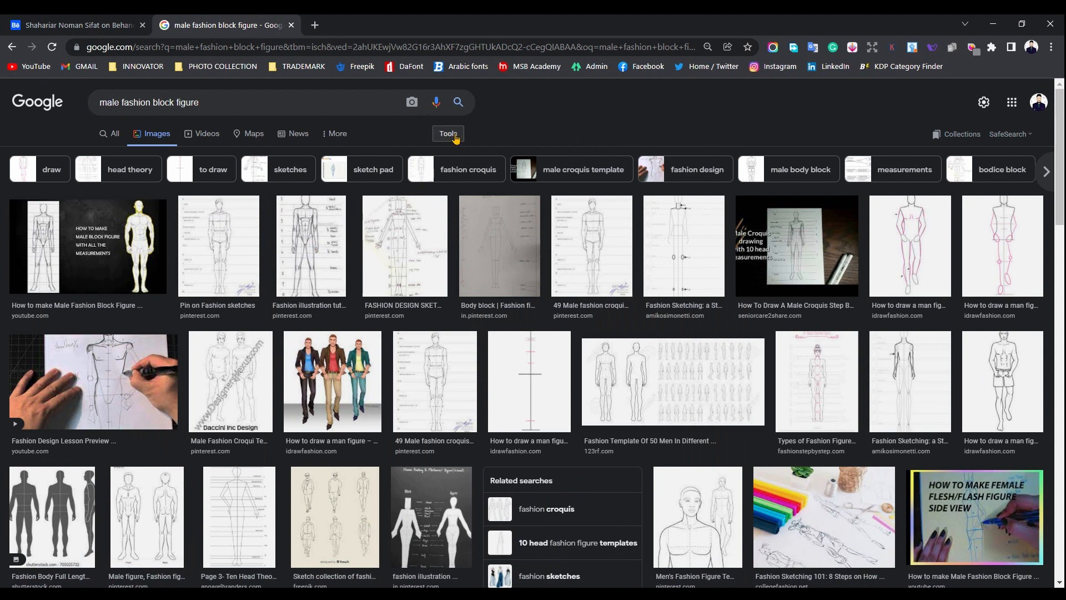
- Filter the image results to the Large size
{"action": "left_click", "coordinate": [451, 135]}
{"action": "left_click", "coordinate": [102, 155]}
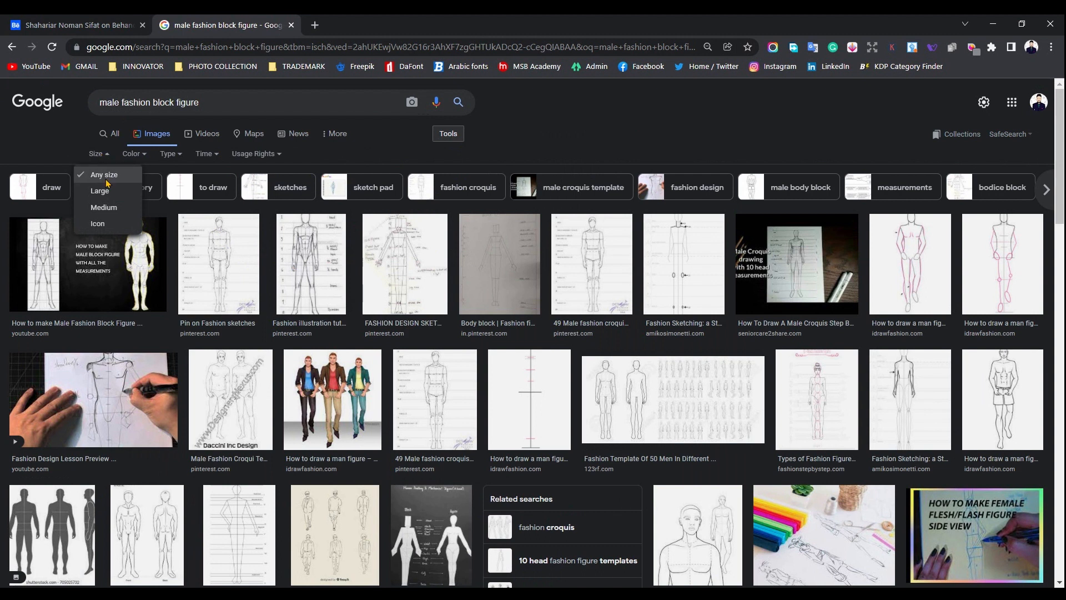
{"action": "left_click", "coordinate": [103, 190]}
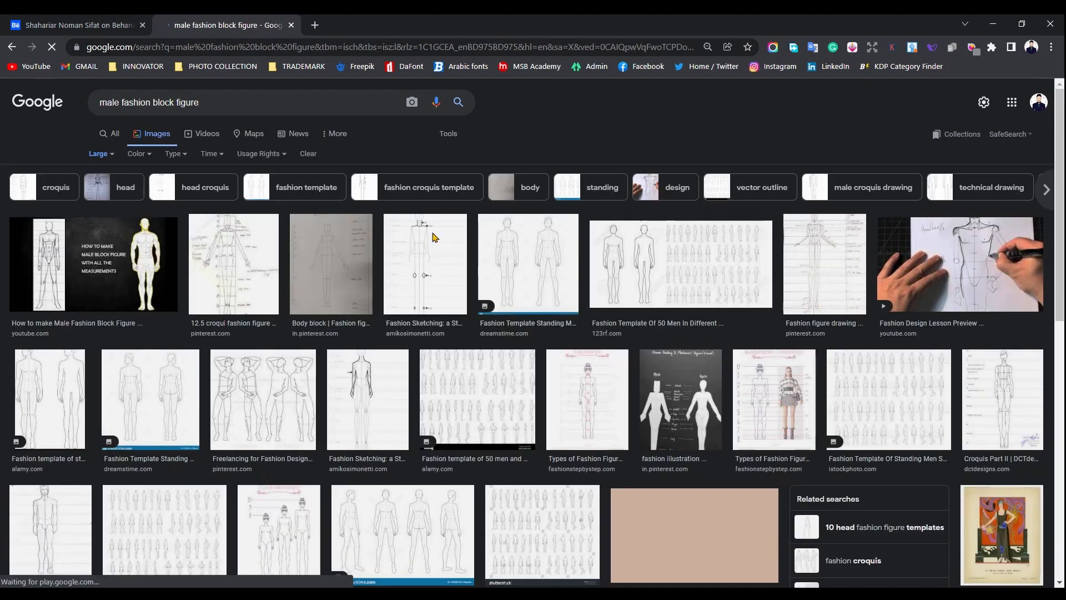
- Open the dreamstime.com "Fashion Template Standing Men" result showing four standing figures and copy its preview image
{"action": "scroll", "coordinate": [438, 250], "scroll_direction": "down", "scroll_amount": 2}
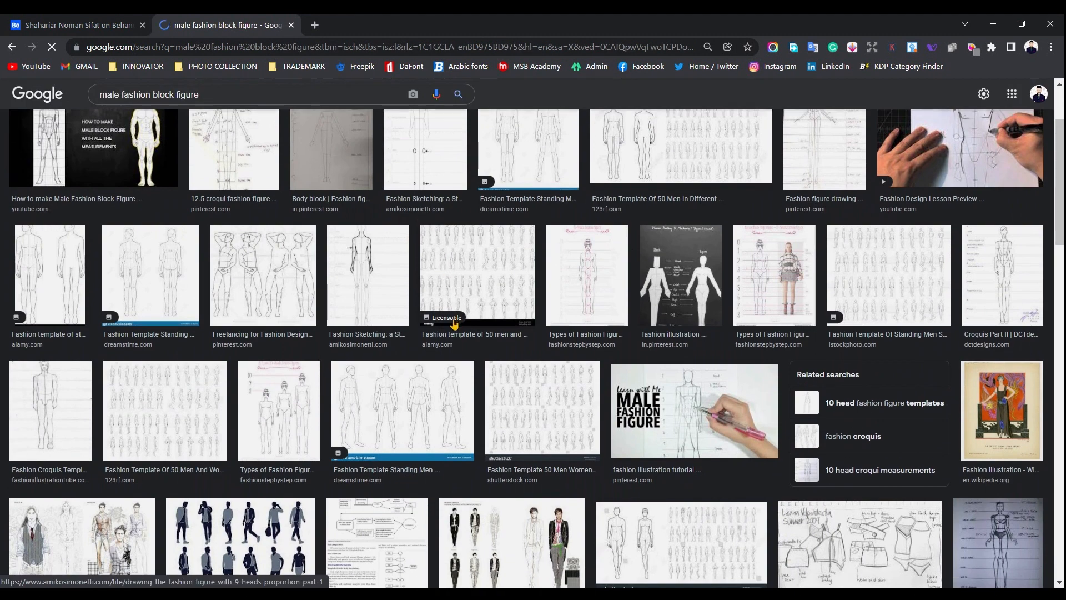
{"action": "left_click", "coordinate": [419, 406]}
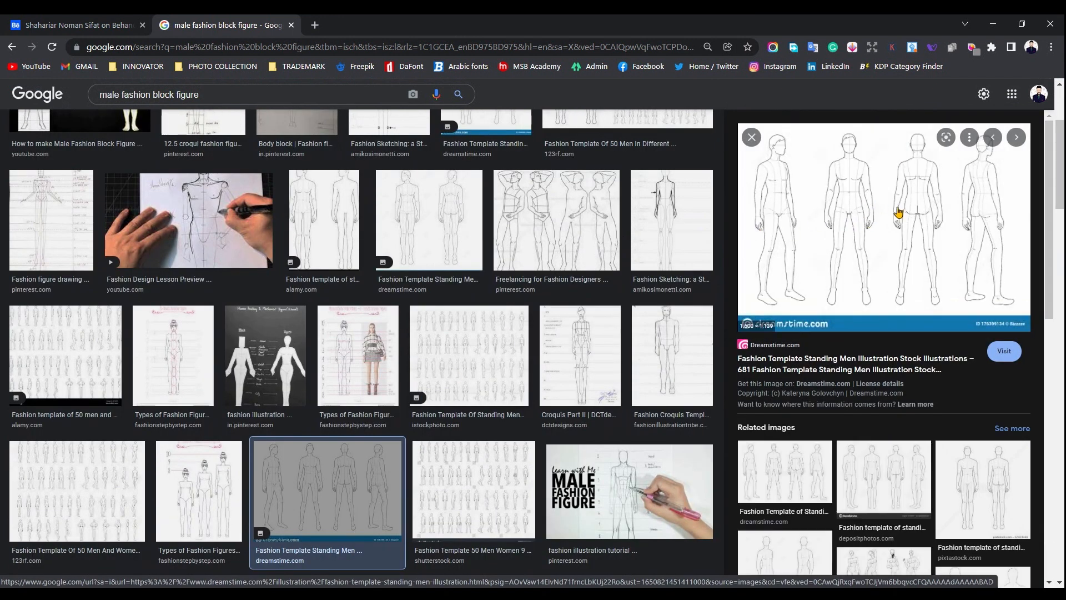
{"action": "right_click", "coordinate": [861, 212]}
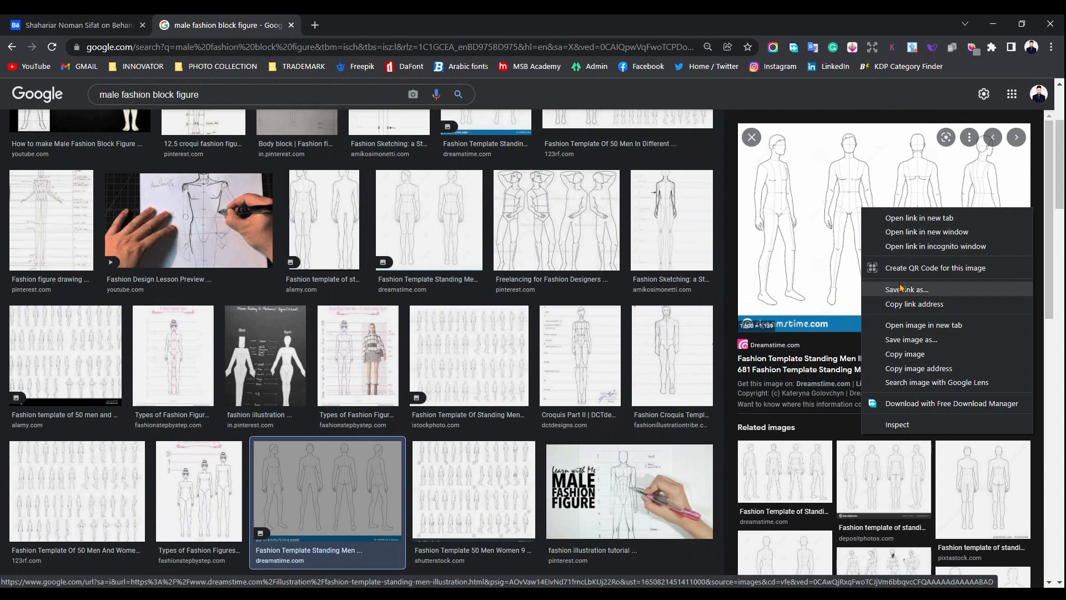
{"action": "left_click", "coordinate": [908, 352]}
- Switch to Adobe Illustrator and paste the copied figure image into Layer 1 of the art.eps document
{"action": "key", "text": "alt+Tab"}
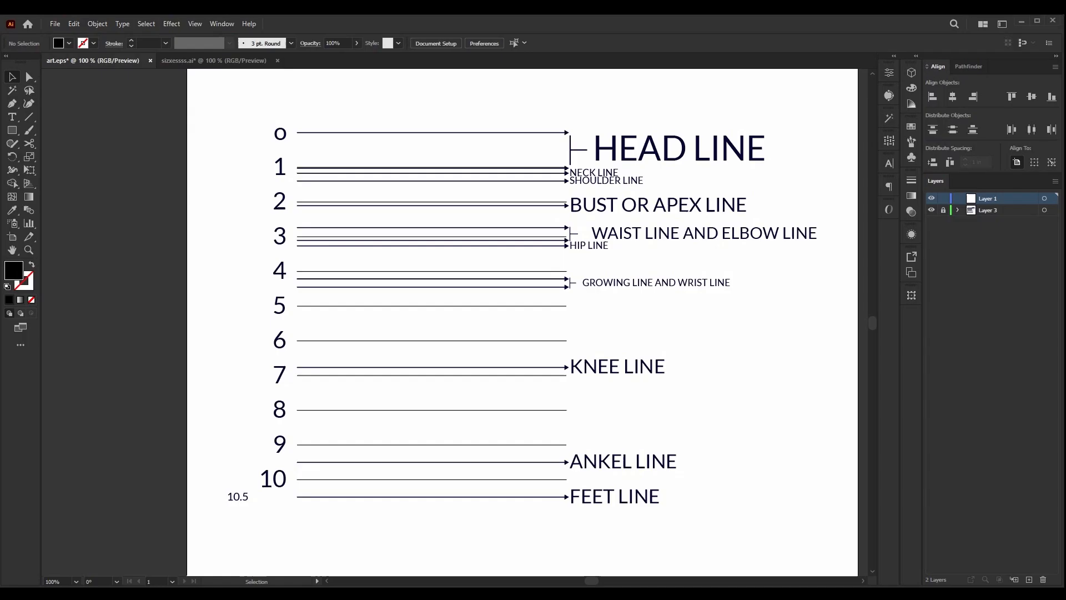
{"action": "key", "text": "ctrl+v"}
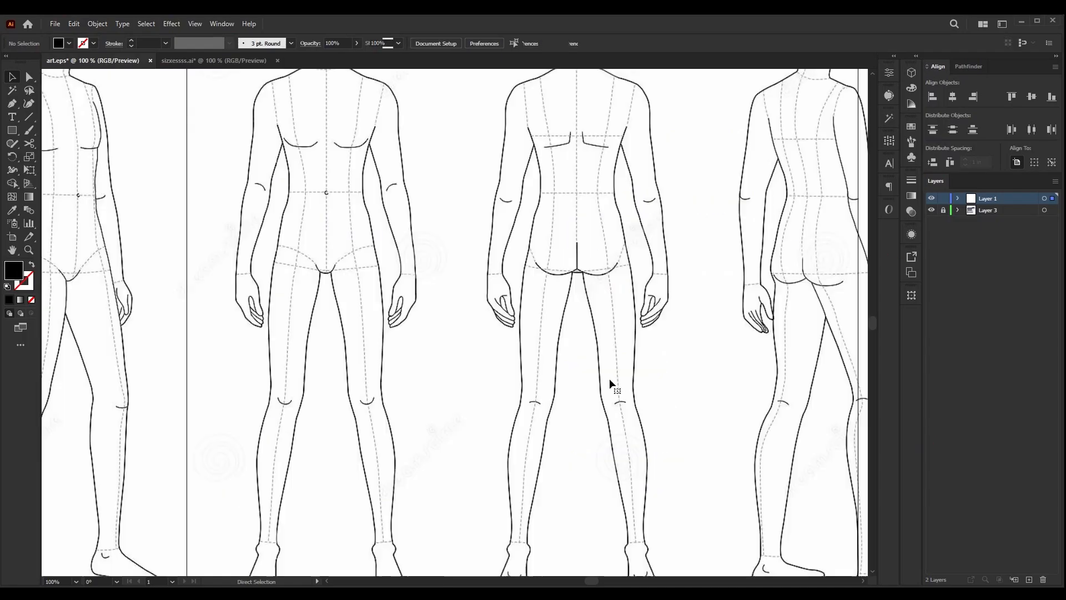
{"action": "key", "text": "ctrl+minus"}
{"action": "key", "text": "ctrl+minus"}
{"action": "key", "text": "ctrl+minus"}
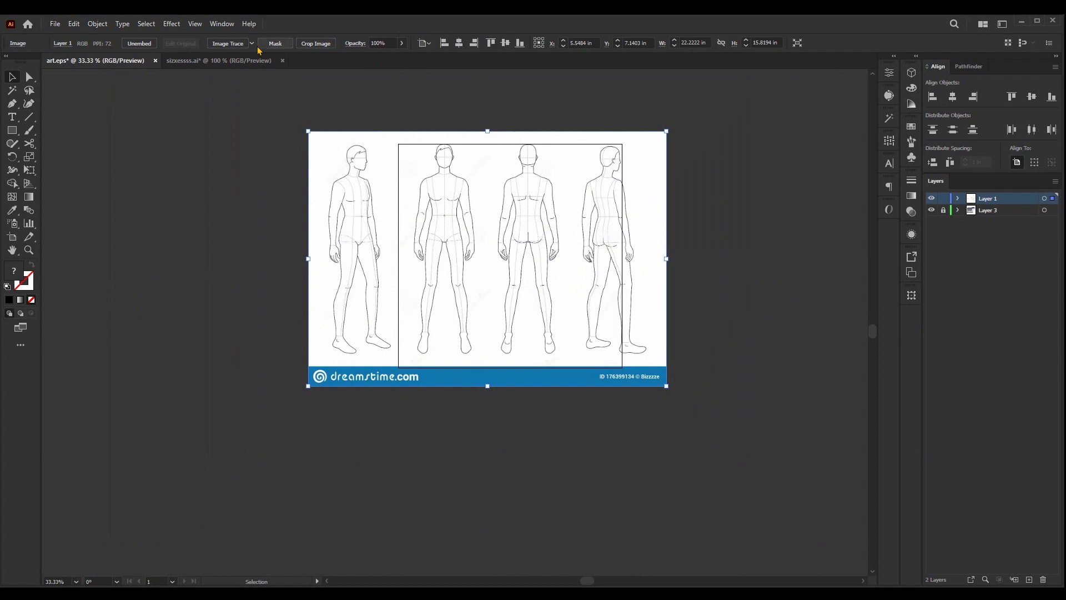
- Lower the pasted image's opacity to 46% and move it over the proportion chart
{"action": "left_click_drag", "start_coordinate": [401, 58], "coordinate": [380, 58]}
{"action": "scroll", "coordinate": [496, 208], "scroll_direction": "up", "scroll_amount": 2}
{"action": "mouse_move", "coordinate": [543, 150]}
{"action": "left_mouse_down"}
{"action": "mouse_move", "coordinate": [507, 209]}
{"action": "mouse_move", "coordinate": [487, 204]}
{"action": "mouse_move", "coordinate": [545, 195]}
{"action": "mouse_move", "coordinate": [541, 143]}
{"action": "left_mouse_up"}
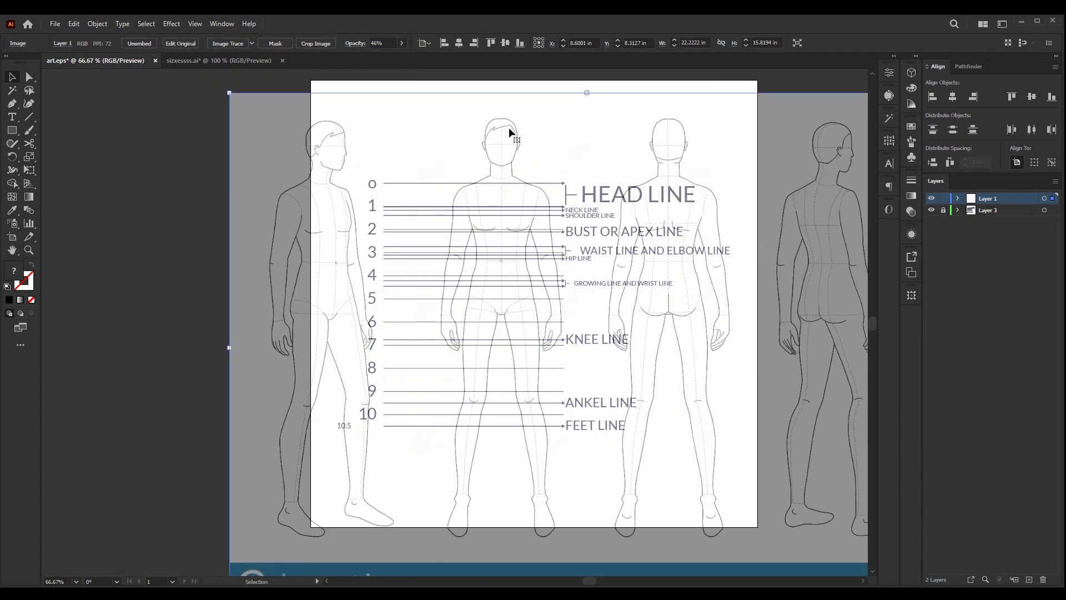
- Scale the figure image to about 19.5 by 13.9 in and position the front-view figure's head over the 0 line
{"action": "left_click_drag", "start_coordinate": [588, 93], "coordinate": [573, 149]}
{"action": "scroll", "coordinate": [545, 217], "scroll_direction": "up", "scroll_amount": 2}
{"action": "left_click_drag", "start_coordinate": [479, 219], "coordinate": [399, 226]}
{"action": "scroll", "coordinate": [422, 129], "scroll_direction": "up", "scroll_amount": 5}
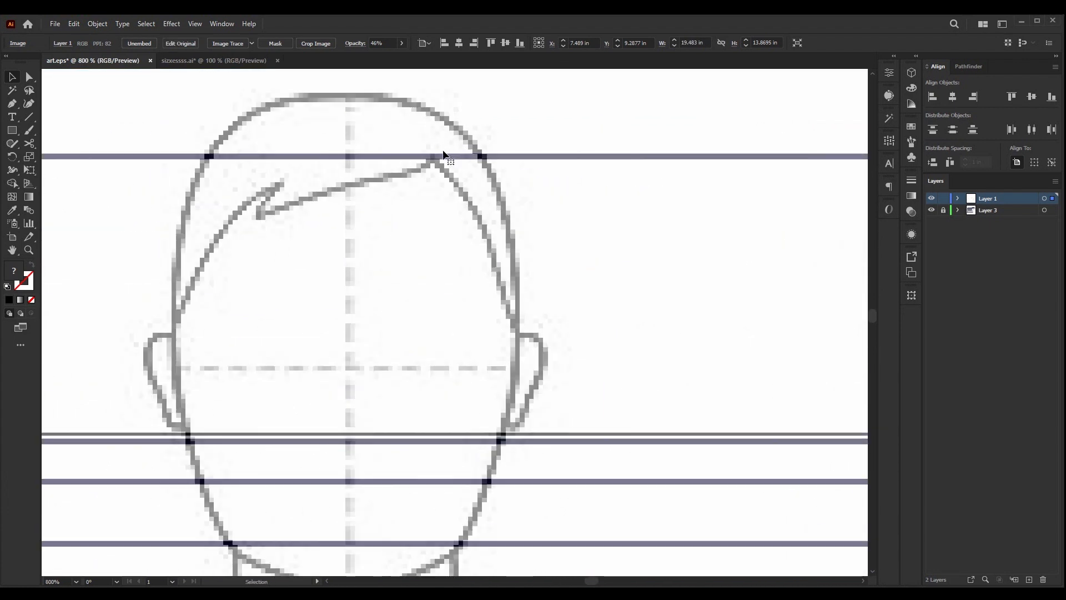
{"action": "left_click_drag", "start_coordinate": [439, 173], "coordinate": [439, 155]}
{"action": "scroll", "coordinate": [460, 146], "scroll_direction": "down", "scroll_amount": 3}
{"action": "scroll", "coordinate": [460, 148], "scroll_direction": "down", "scroll_amount": 2}
{"action": "scroll", "coordinate": [452, 125], "scroll_direction": "down", "scroll_amount": 2}
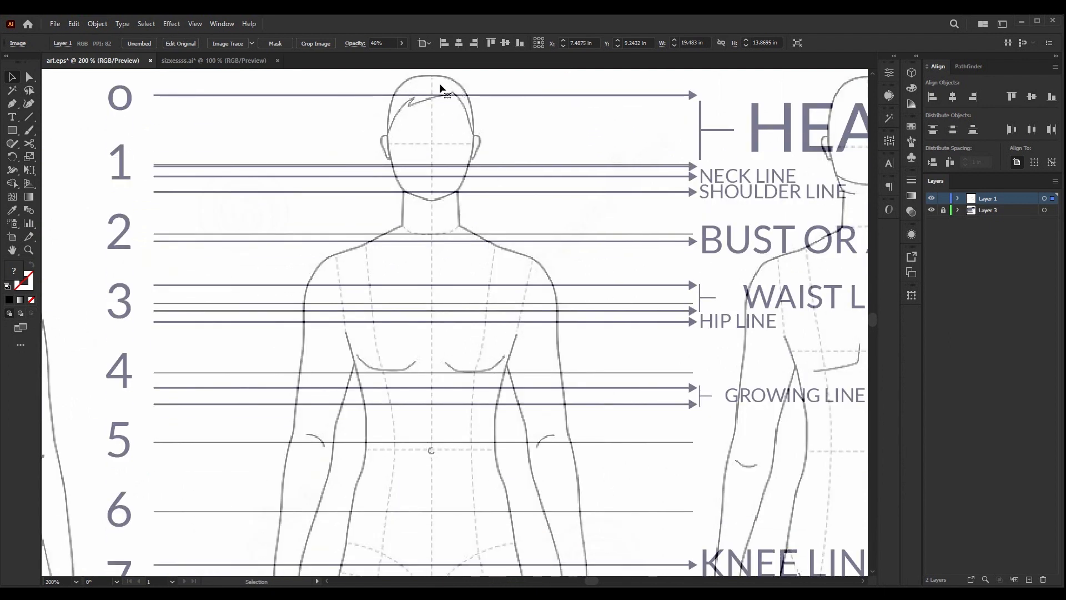
{"action": "scroll", "coordinate": [445, 100], "scroll_direction": "down", "scroll_amount": 2}
{"action": "scroll", "coordinate": [439, 100], "scroll_direction": "down", "scroll_amount": 2}
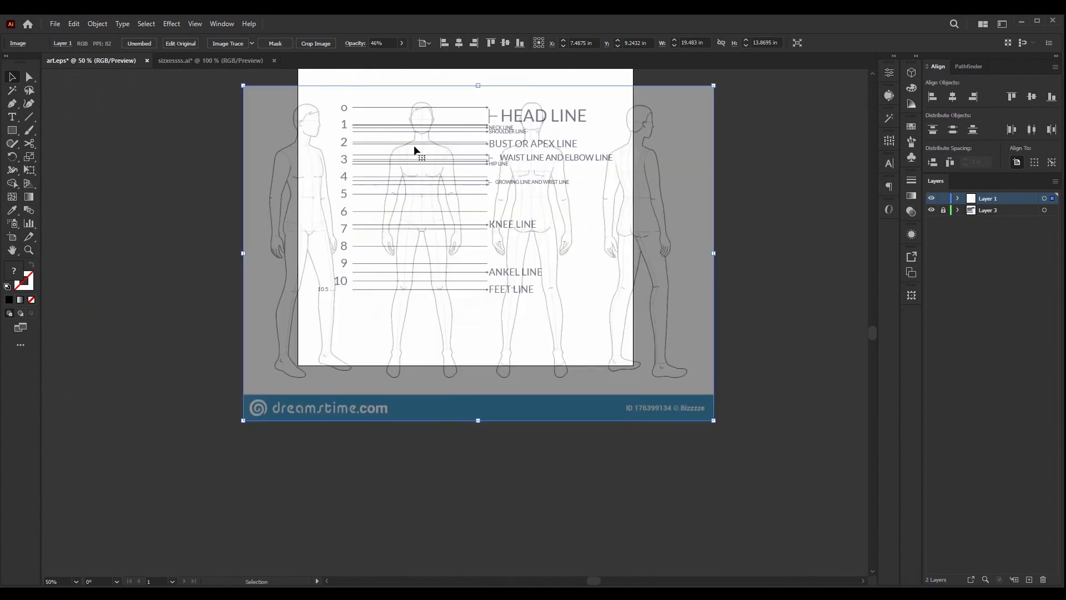
- Scale the image down to about 13.6 by 9.7 in so the front-view figure's feet rest on the FEET LINE
{"action": "left_click_drag", "start_coordinate": [483, 422], "coordinate": [464, 315]}
{"action": "scroll", "coordinate": [498, 331], "scroll_direction": "up", "scroll_amount": 2}
{"action": "scroll", "coordinate": [498, 331], "scroll_direction": "up", "scroll_amount": 2}
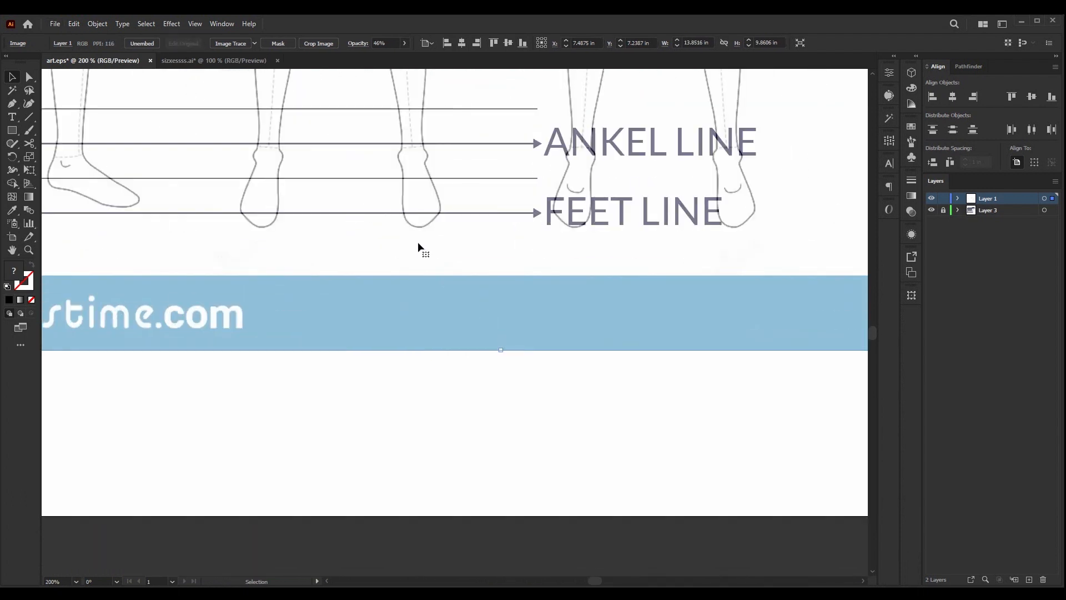
{"action": "left_click_drag", "start_coordinate": [498, 348], "coordinate": [496, 333]}
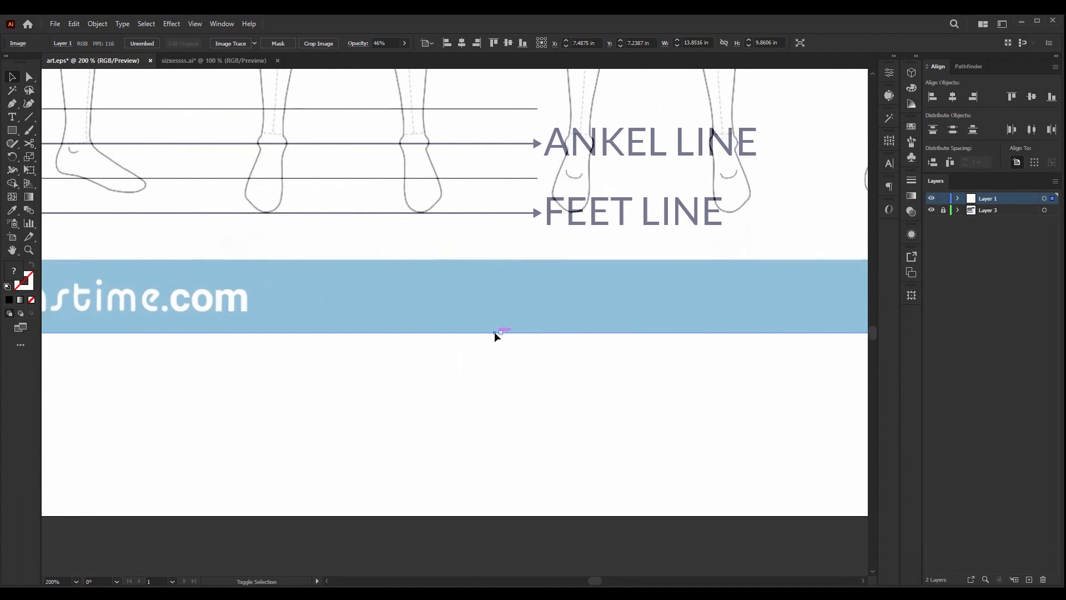
{"action": "scroll", "coordinate": [563, 331], "scroll_direction": "down", "scroll_amount": 3}
{"action": "scroll", "coordinate": [627, 247], "scroll_direction": "up", "scroll_amount": 6}
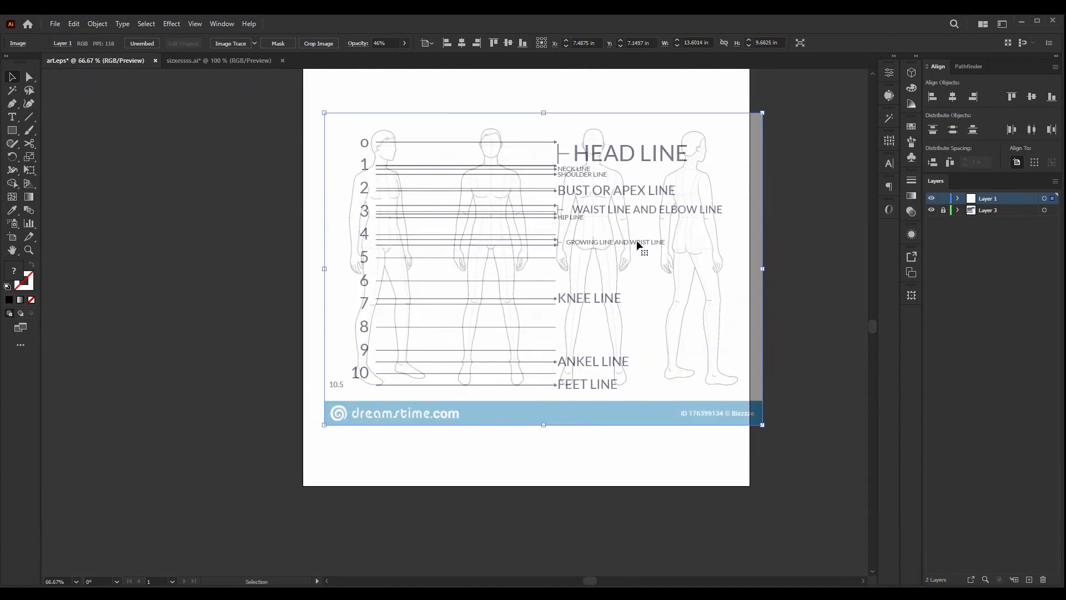
- Lock Layer 1 holding the reference image and add a new layer above it
{"action": "left_click", "coordinate": [944, 199]}
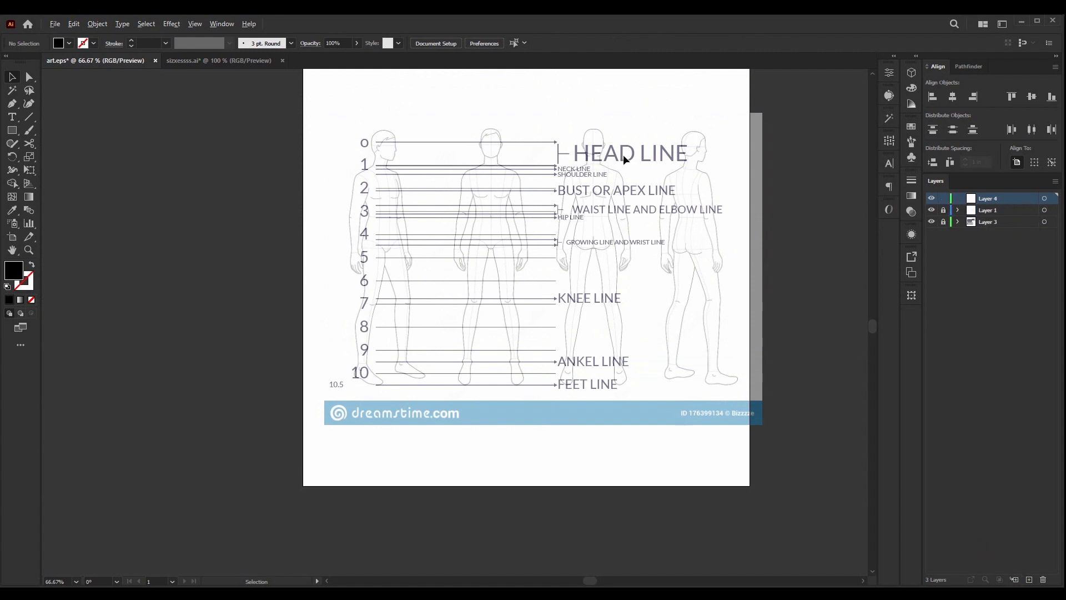
- Set up the Pen tool with no fill and a black 1 pt stroke, and close the second open document
{"action": "scroll", "coordinate": [627, 157], "scroll_direction": "up", "scroll_amount": 3}
{"action": "scroll", "coordinate": [458, 149], "scroll_direction": "down", "scroll_amount": 2}
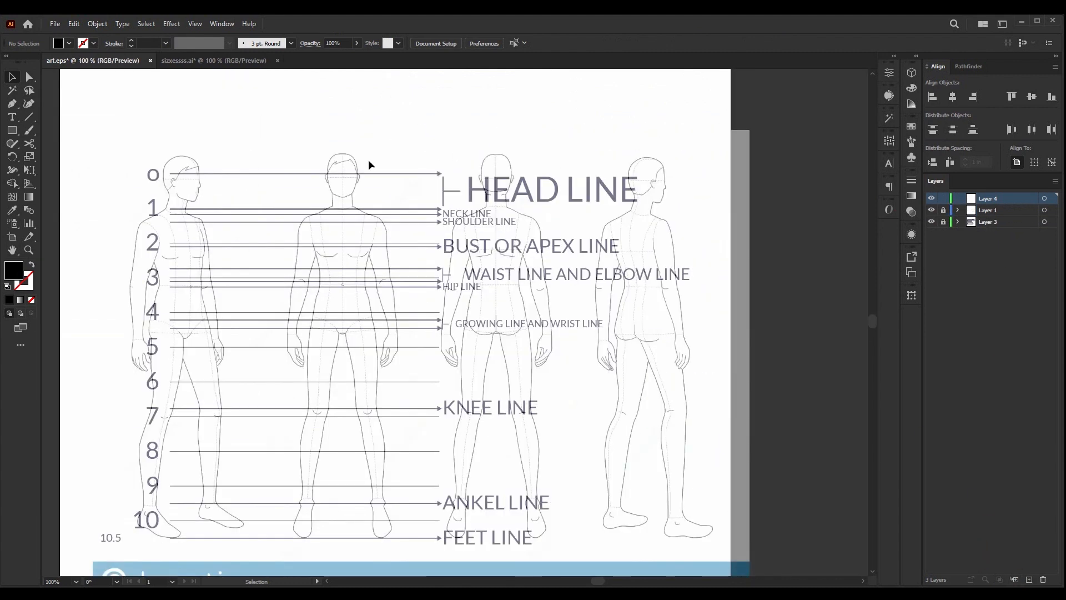
{"action": "scroll", "coordinate": [387, 153], "scroll_direction": "down", "scroll_amount": 3}
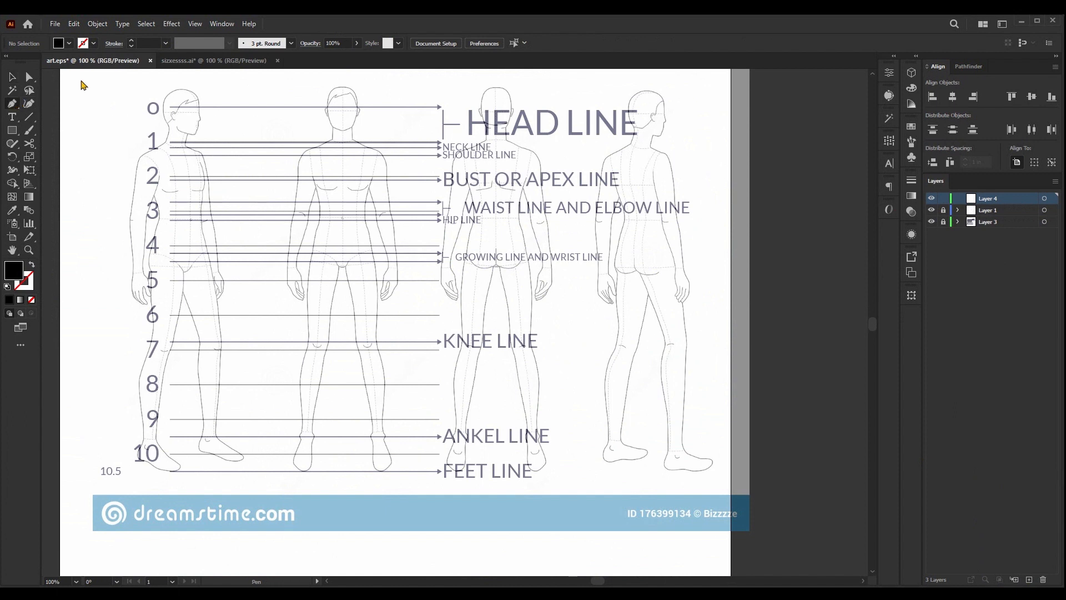
{"action": "left_click", "coordinate": [33, 265]}
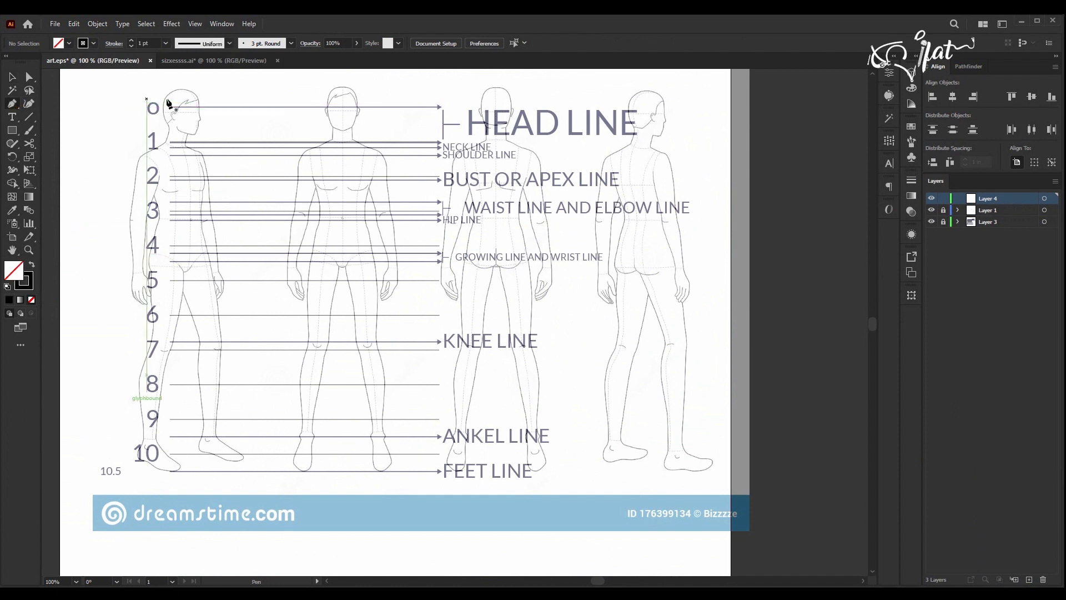
{"action": "left_click", "coordinate": [277, 60]}
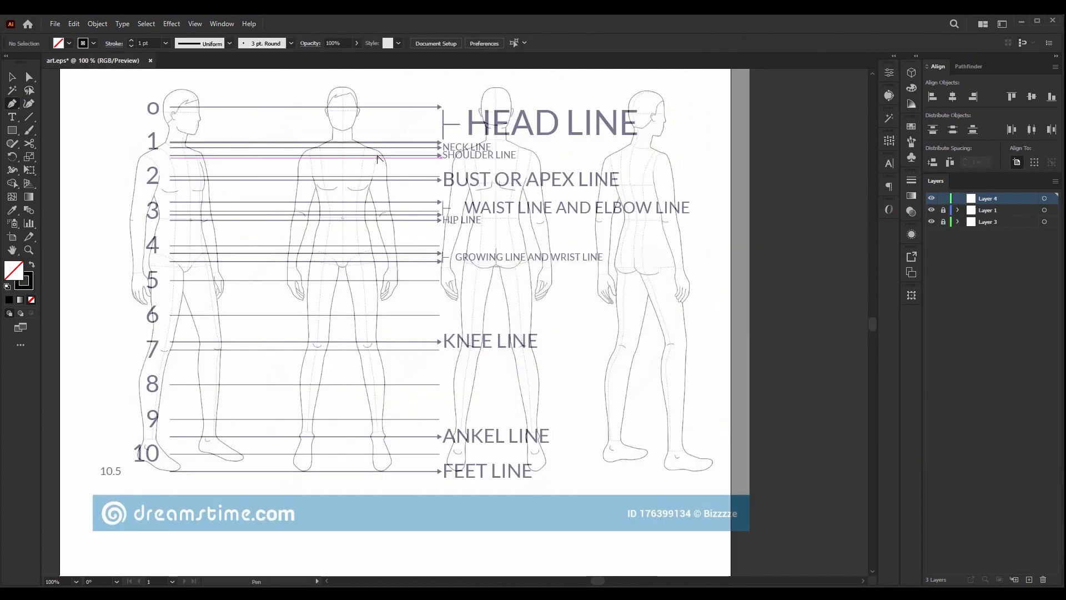
- Examine how the front-view figure lines up with the proportion lines, from the head down to the feet
{"action": "scroll", "coordinate": [349, 125], "scroll_direction": "up", "scroll_amount": 4}
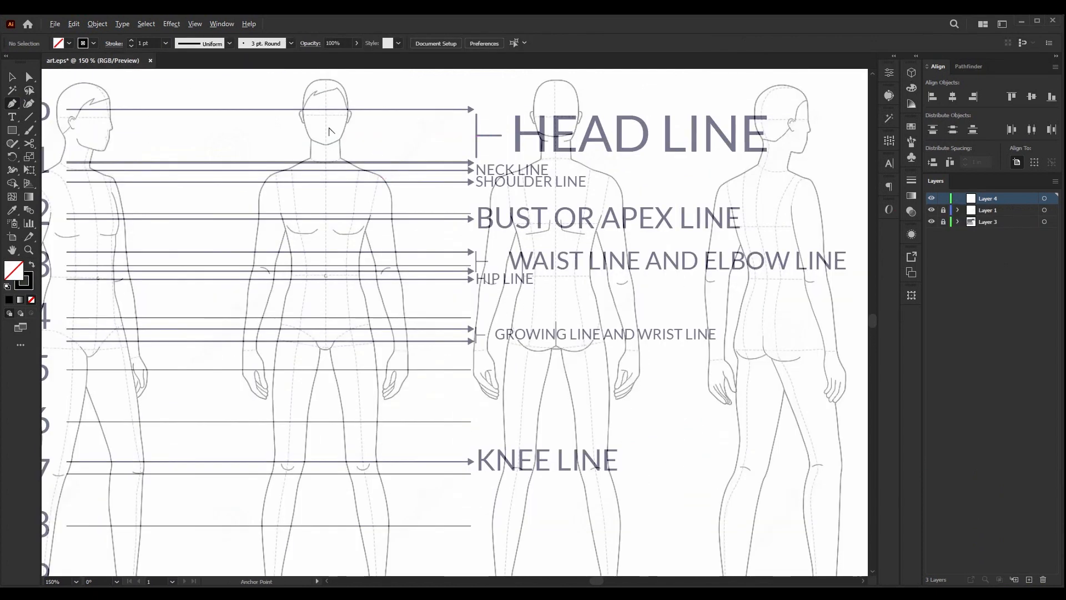
{"action": "scroll", "coordinate": [403, 135], "scroll_direction": "down", "scroll_amount": 2}
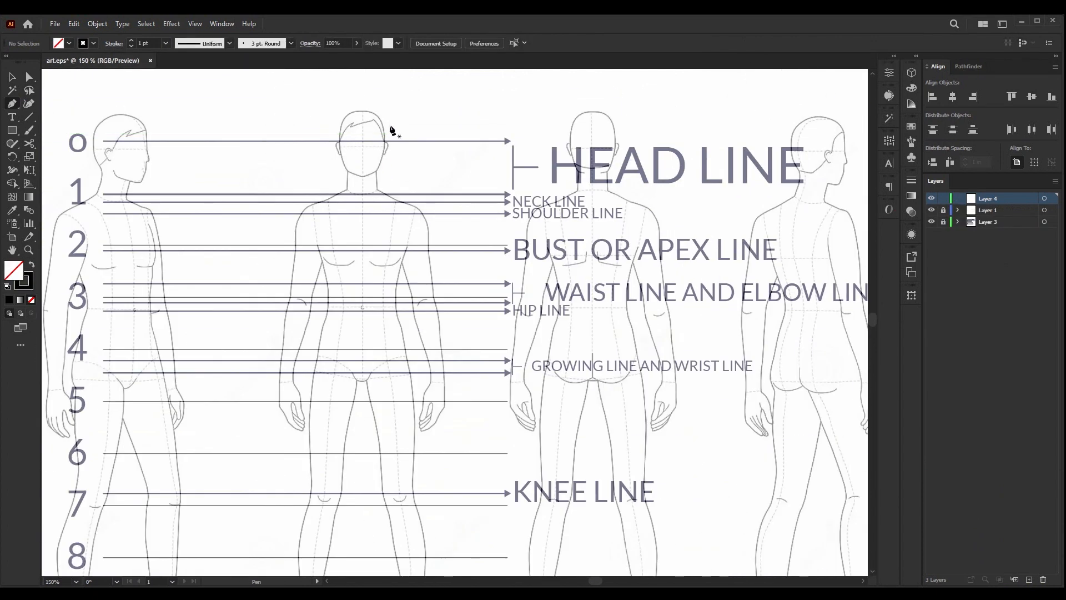
{"action": "scroll", "coordinate": [371, 155], "scroll_direction": "down", "scroll_amount": 3}
{"action": "scroll", "coordinate": [373, 148], "scroll_direction": "up", "scroll_amount": 4}
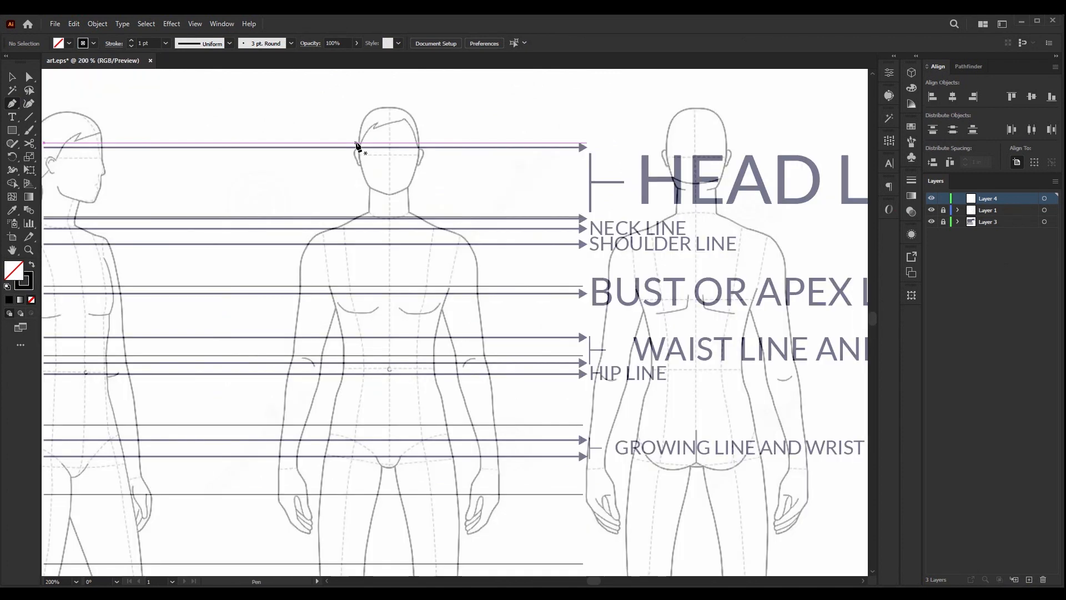
{"action": "scroll", "coordinate": [357, 142], "scroll_direction": "down", "scroll_amount": 2}
{"action": "scroll", "coordinate": [403, 131], "scroll_direction": "up", "scroll_amount": 2}
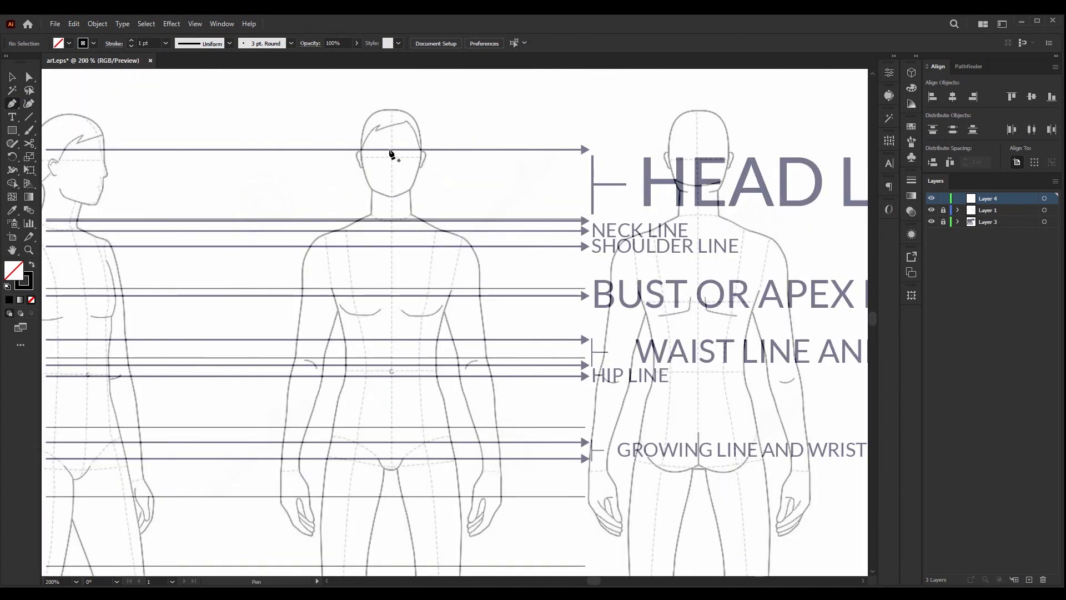
{"action": "scroll", "coordinate": [373, 345], "scroll_direction": "down", "scroll_amount": 3}
{"action": "scroll", "coordinate": [395, 203], "scroll_direction": "up", "scroll_amount": 2}
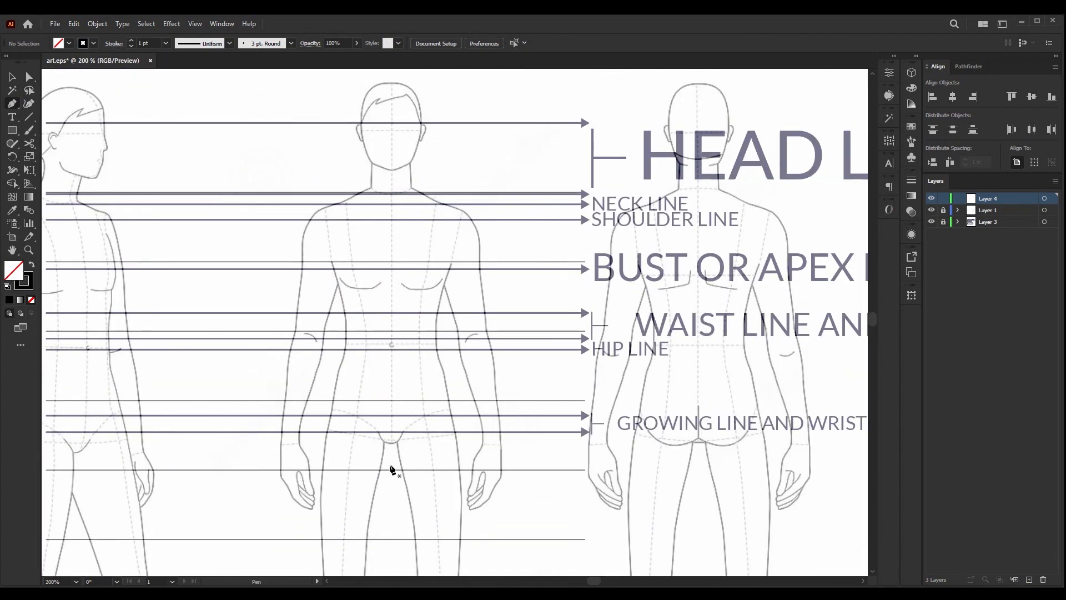
{"action": "scroll", "coordinate": [404, 357], "scroll_direction": "down", "scroll_amount": 3}
{"action": "scroll", "coordinate": [383, 228], "scroll_direction": "down", "scroll_amount": 2}
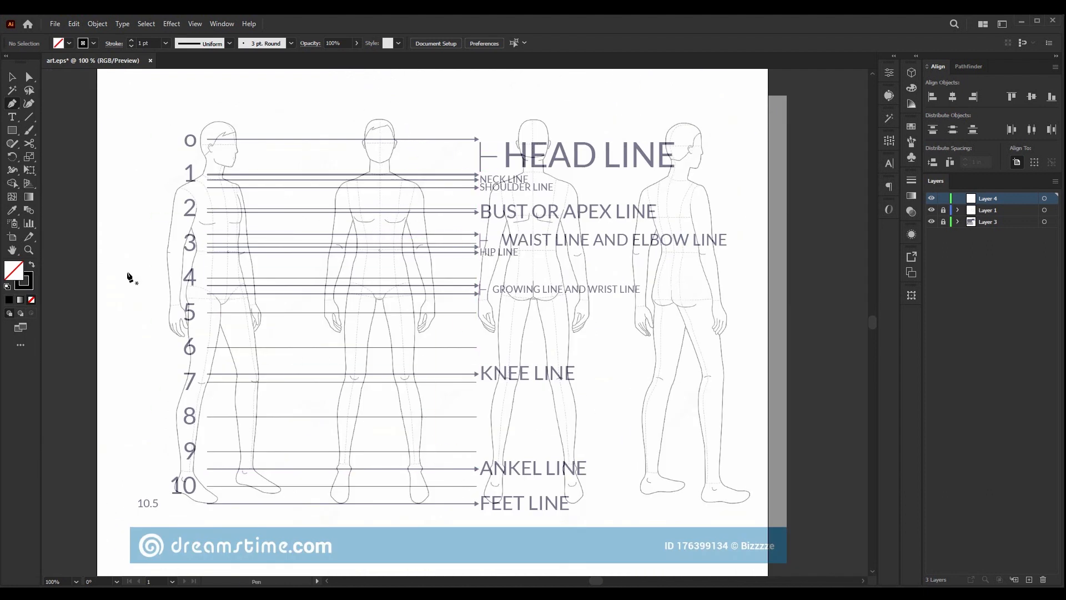
{"action": "scroll", "coordinate": [412, 128], "scroll_direction": "up", "scroll_amount": 2}
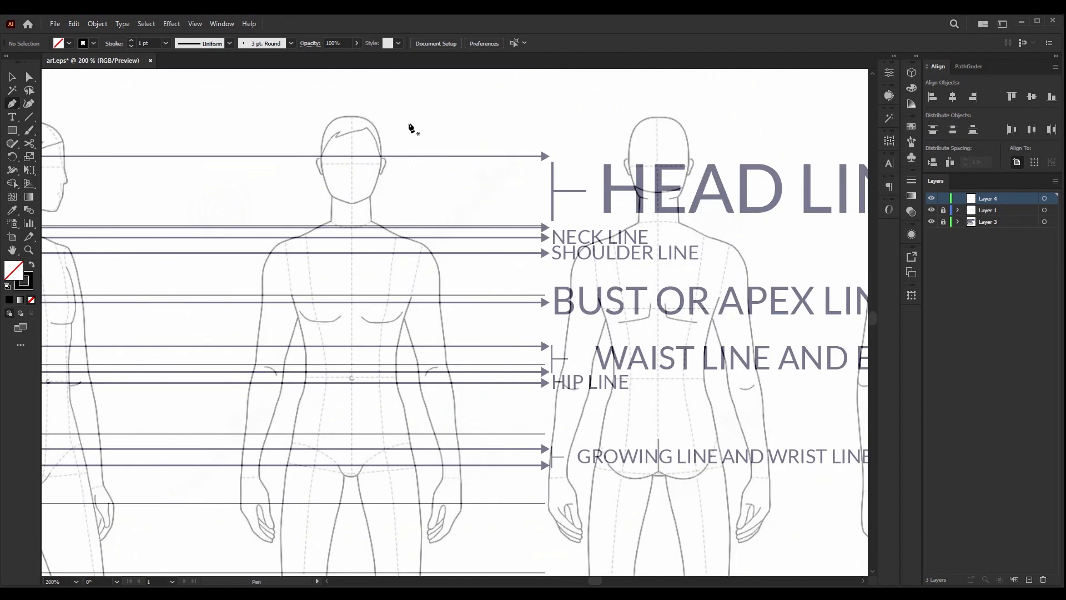
{"action": "scroll", "coordinate": [411, 130], "scroll_direction": "up", "scroll_amount": 2}
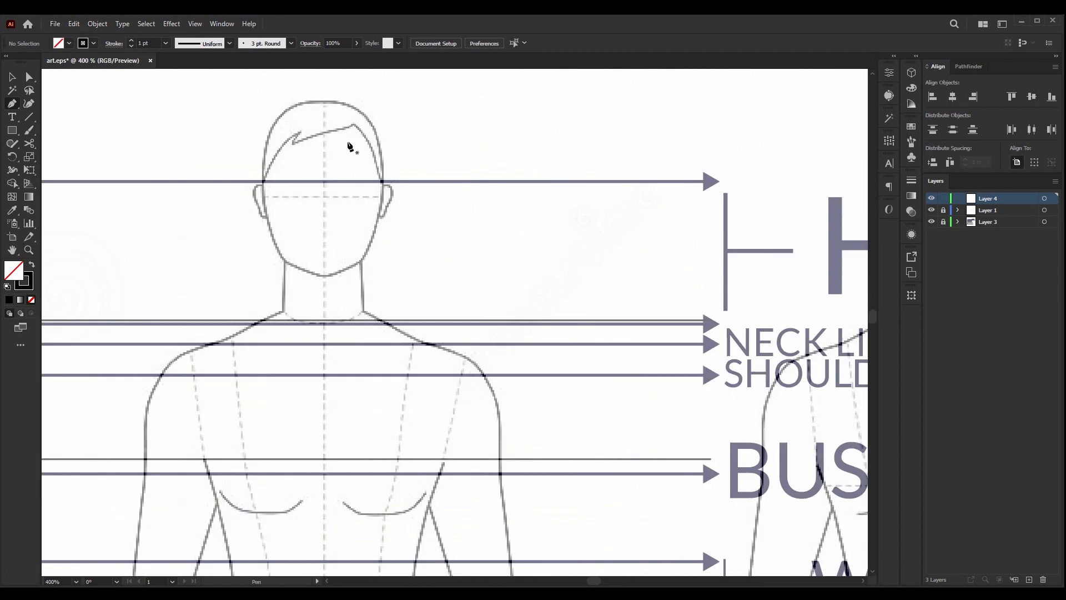
- Draw a straight vertical centre line through the front-view figure from above its head to just below the FEET LINE, about 8.8 in long
{"action": "scroll", "coordinate": [320, 144], "scroll_direction": "up", "scroll_amount": 1}
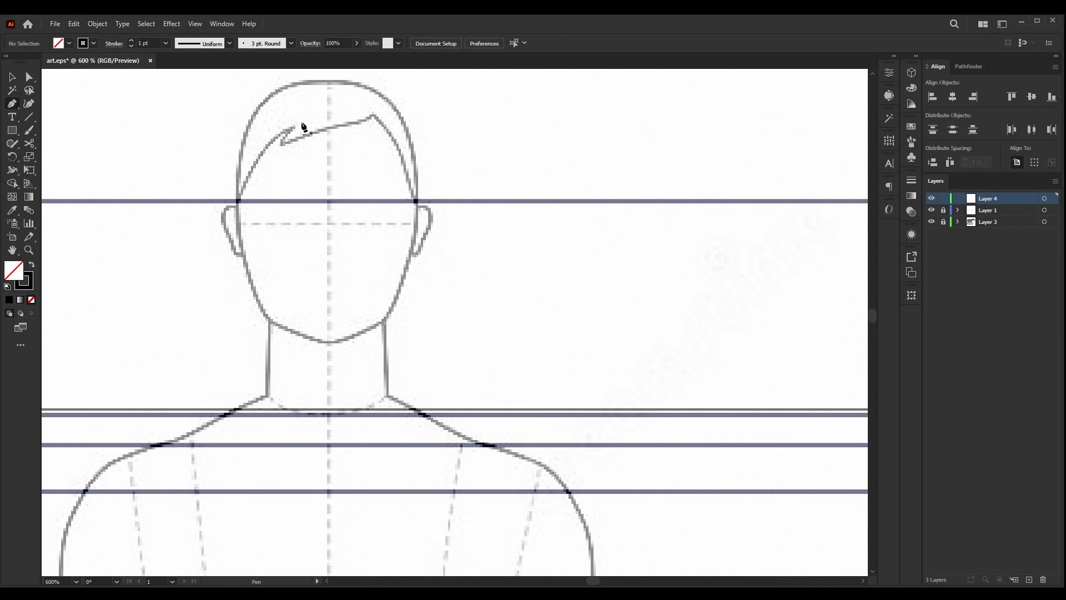
{"action": "scroll", "coordinate": [326, 150], "scroll_direction": "up", "scroll_amount": 1}
{"action": "scroll", "coordinate": [278, 164], "scroll_direction": "up", "scroll_amount": 1}
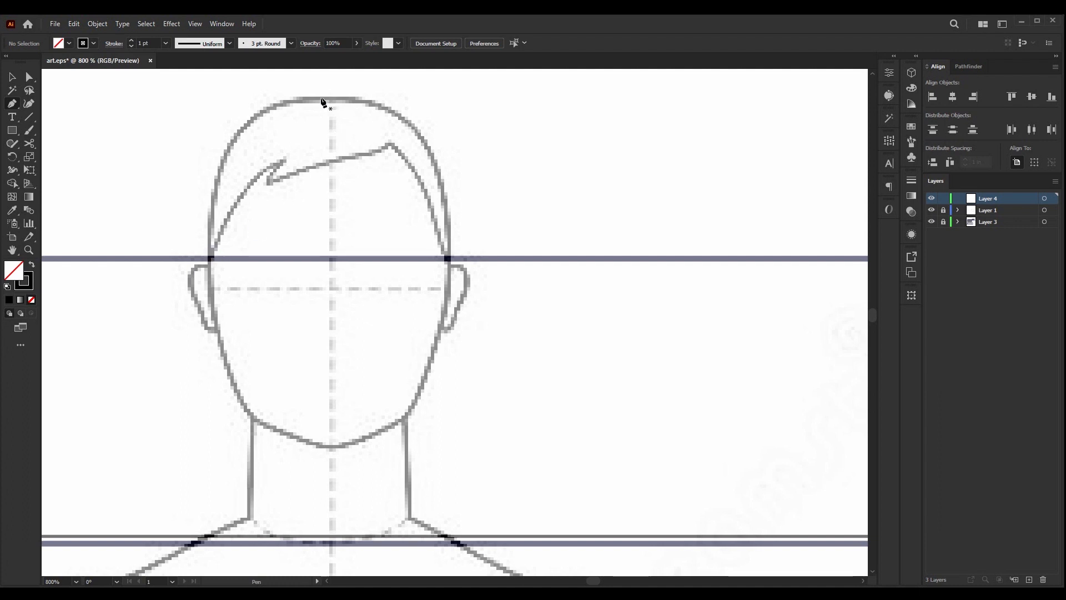
{"action": "scroll", "coordinate": [415, 123], "scroll_direction": "down", "scroll_amount": 6}
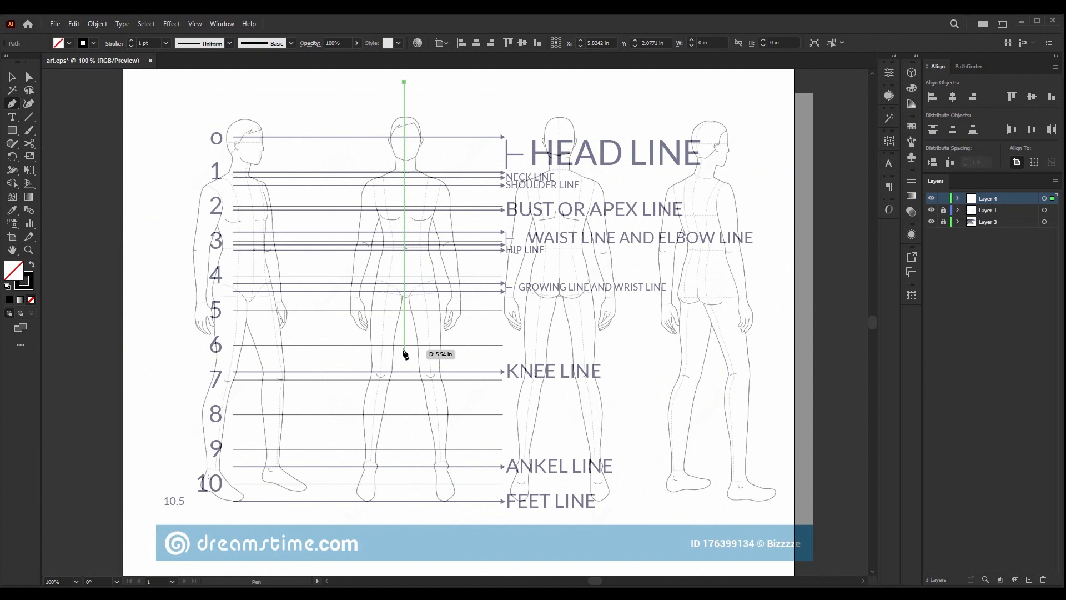
{"action": "left_click", "coordinate": [401, 508]}
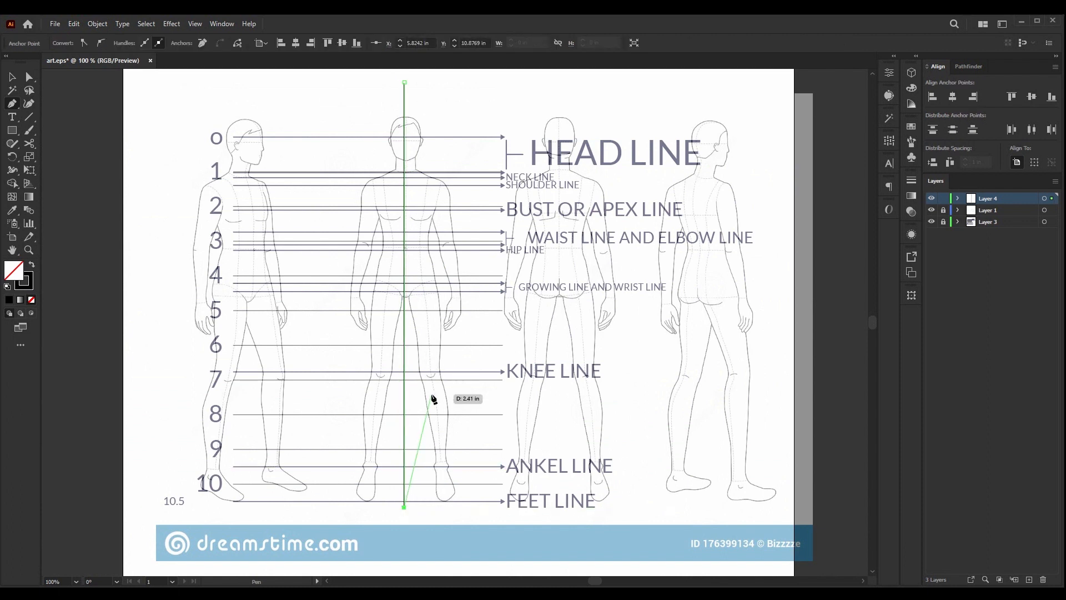
- Change the stroke colour of the front-view figure's vertical centre line to red and deselect it
{"action": "key", "text": "z"}
{"action": "scroll", "coordinate": [405, 80], "scroll_direction": "up", "scroll_amount": 1}
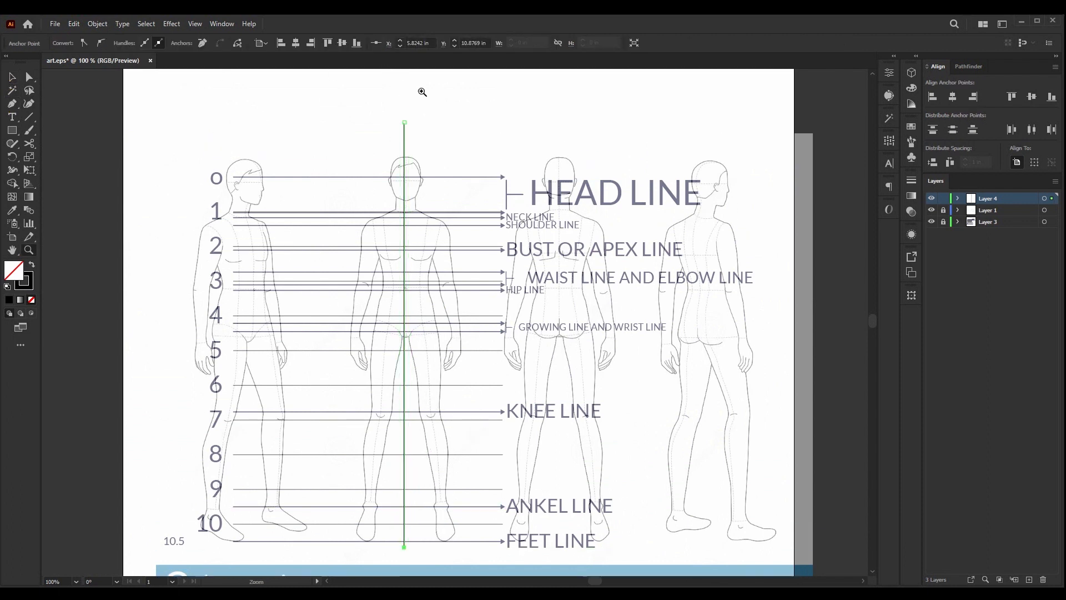
{"action": "left_click", "coordinate": [401, 158]}
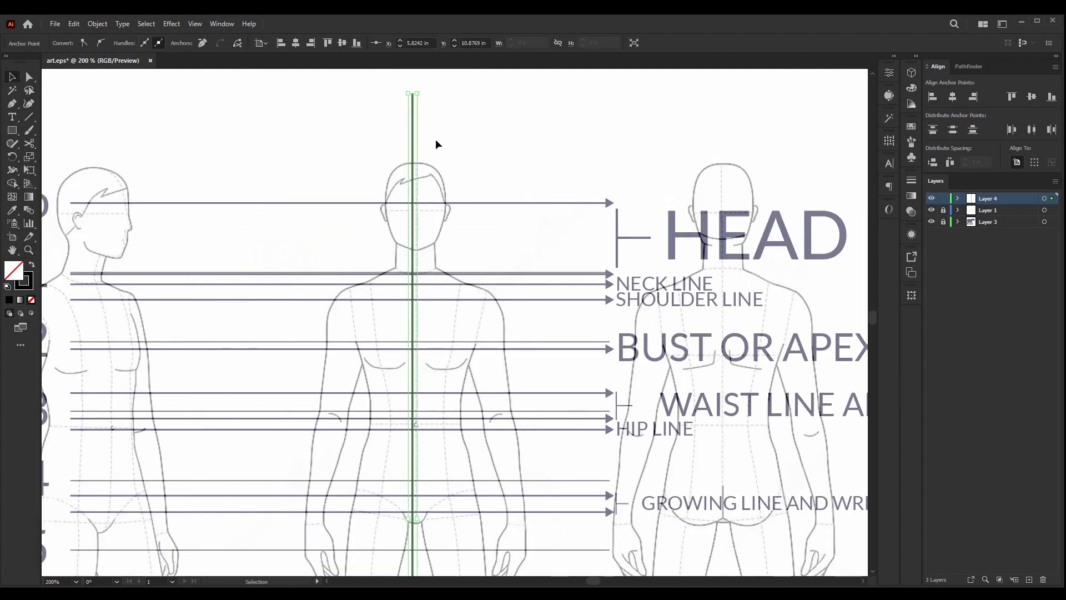
{"action": "left_click", "coordinate": [437, 141]}
{"action": "scroll", "coordinate": [408, 152], "scroll_direction": "up", "scroll_amount": 3}
{"action": "left_click_drag", "start_coordinate": [425, 159], "coordinate": [436, 157]}
{"action": "left_click", "coordinate": [37, 62]}
{"action": "left_click", "coordinate": [197, 112]}
{"action": "left_click", "coordinate": [360, 132]}
{"action": "scroll", "coordinate": [359, 131], "scroll_direction": "down", "scroll_amount": 3}
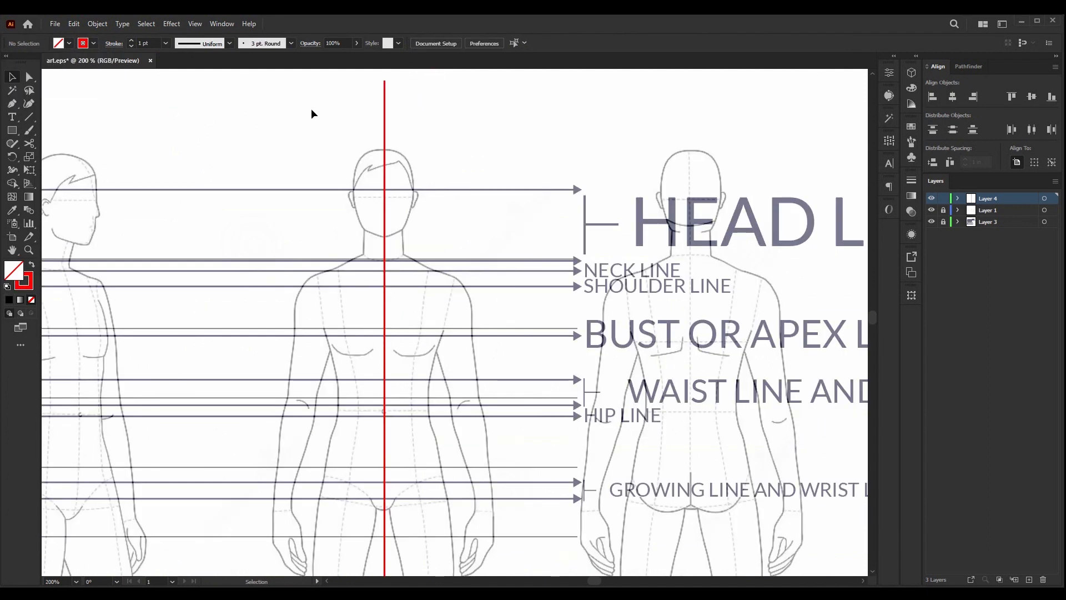
- Activate the Pen tool and set the stroke colour for new paths back to black
{"action": "scroll", "coordinate": [348, 108], "scroll_direction": "up", "scroll_amount": 2}
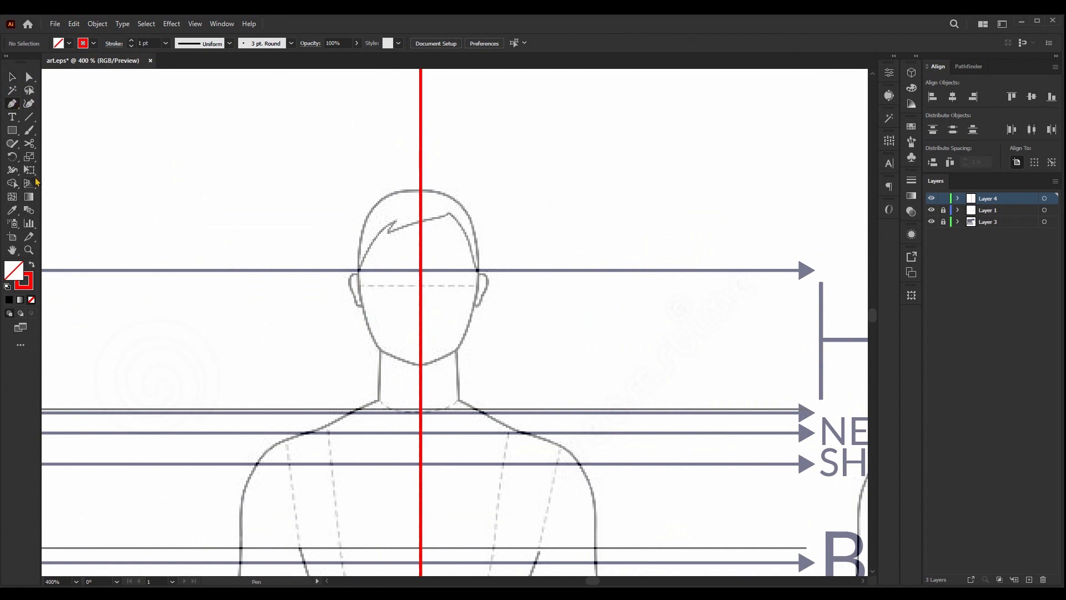
{"action": "scroll", "coordinate": [516, 84], "scroll_direction": "up", "scroll_amount": 2}
{"action": "left_click", "coordinate": [89, 46]}
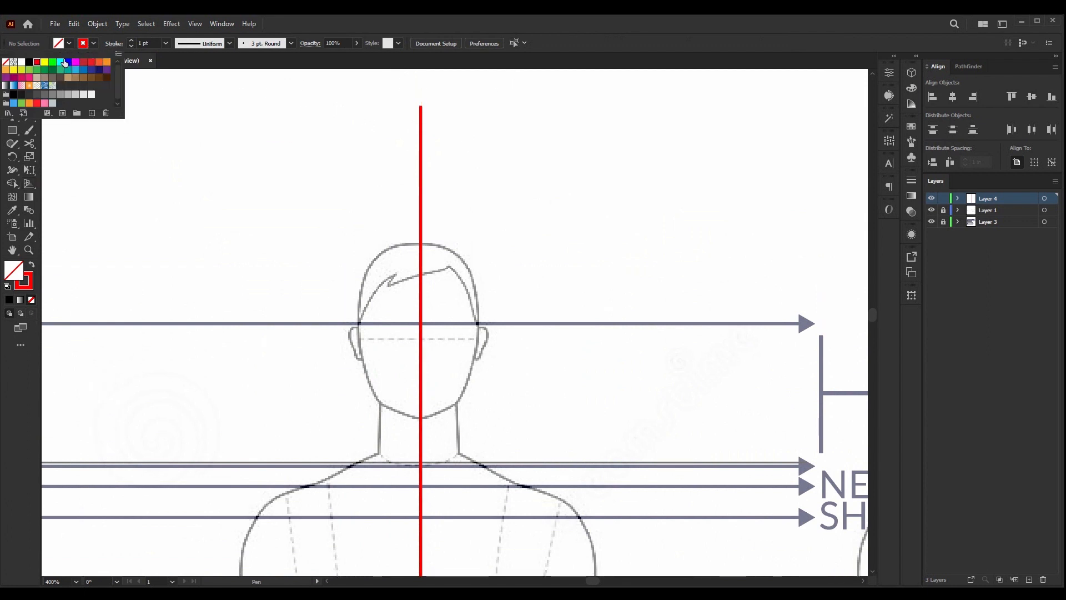
{"action": "left_click", "coordinate": [31, 65]}
- Trace the right half of the front-view figure's crown as a curve, starting just left of the red centre line
{"action": "scroll", "coordinate": [514, 219], "scroll_direction": "up", "scroll_amount": 3}
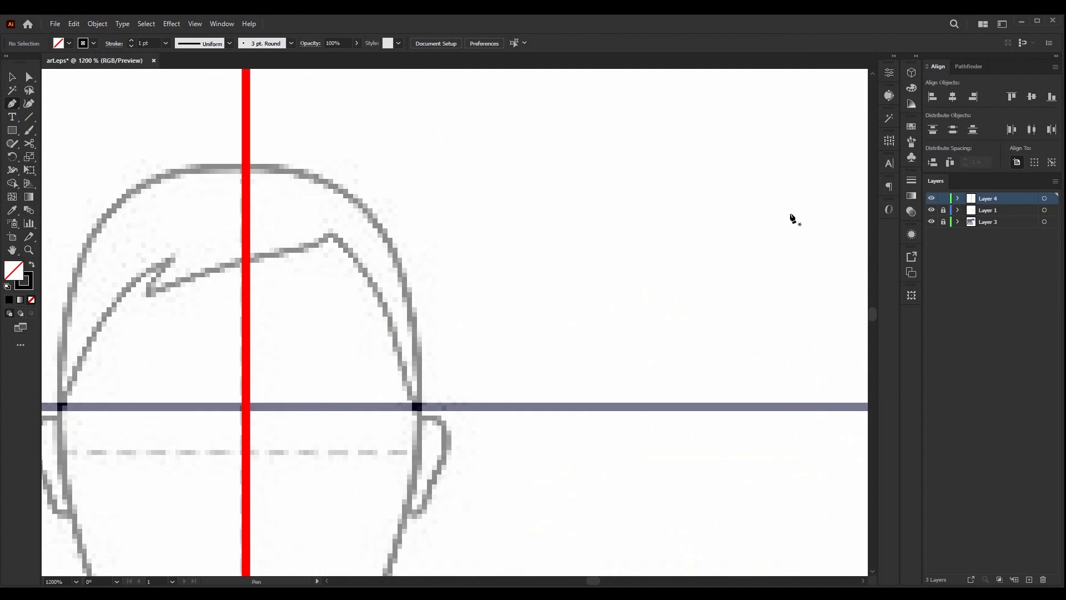
{"action": "scroll", "coordinate": [458, 152], "scroll_direction": "down", "scroll_amount": 2}
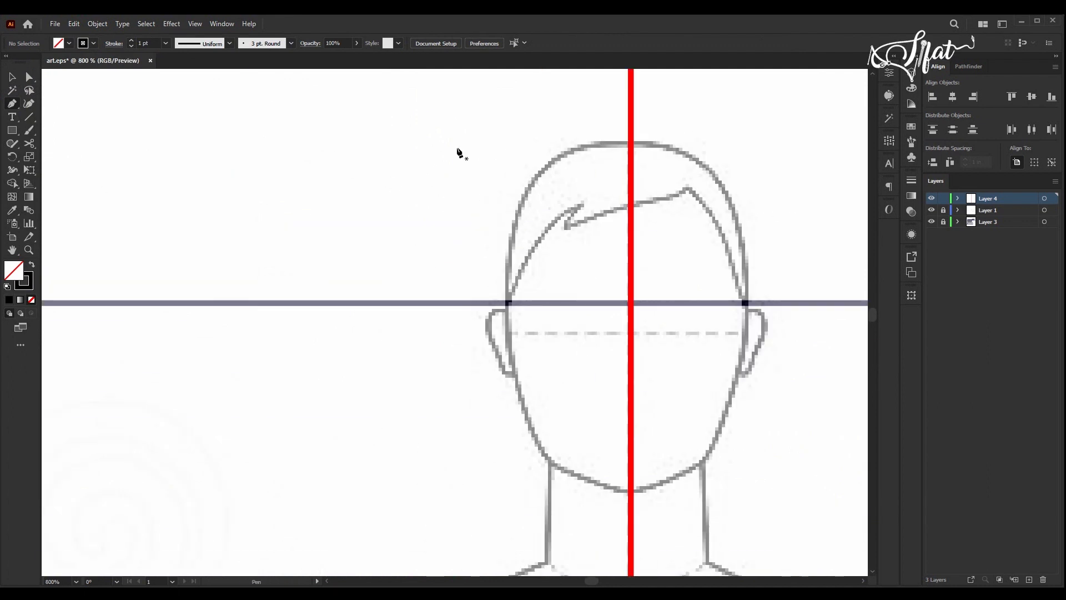
{"action": "scroll", "coordinate": [238, 150], "scroll_direction": "down", "scroll_amount": 3}
{"action": "scroll", "coordinate": [500, 179], "scroll_direction": "up", "scroll_amount": 2}
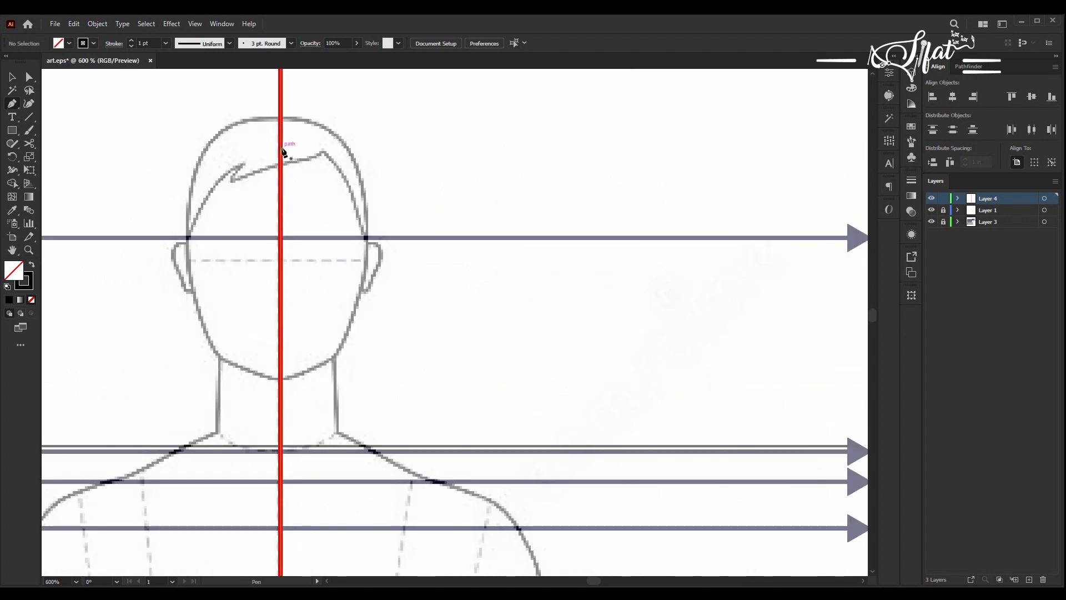
{"action": "scroll", "coordinate": [268, 124], "scroll_direction": "up", "scroll_amount": 2}
{"action": "scroll", "coordinate": [277, 96], "scroll_direction": "up", "scroll_amount": 1}
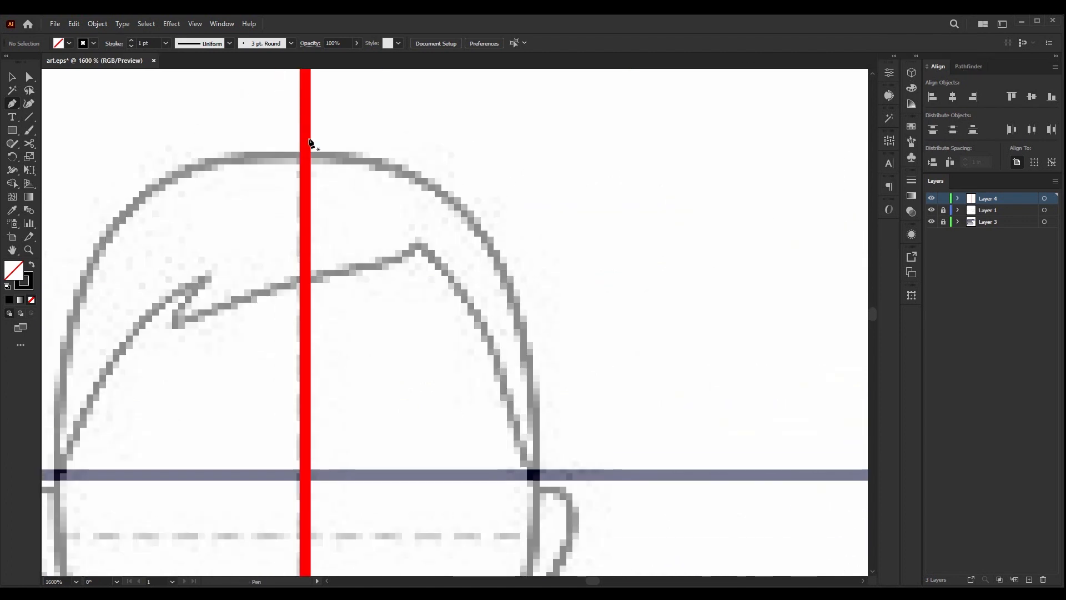
{"action": "left_click", "coordinate": [271, 155]}
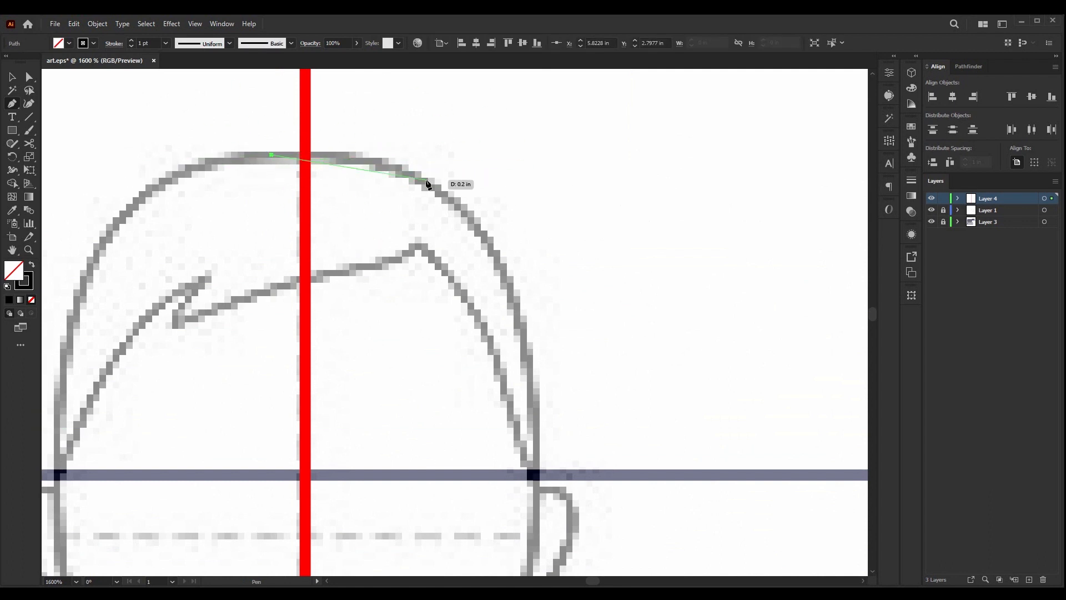
{"action": "scroll", "coordinate": [436, 175], "scroll_direction": "down", "scroll_amount": 3}
{"action": "scroll", "coordinate": [447, 159], "scroll_direction": "up", "scroll_amount": 2}
{"action": "left_click_drag", "start_coordinate": [457, 176], "coordinate": [497, 242]}
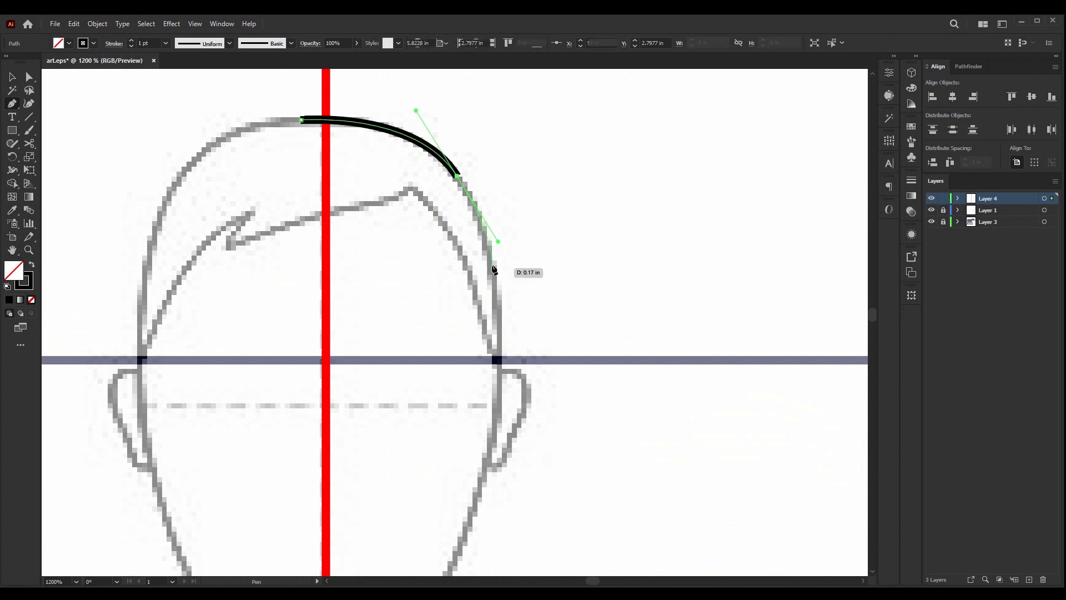
- Continue the head outline down the right side of the face to the jaw corner and along the chin, ending just past the centre line
{"action": "scroll", "coordinate": [493, 255], "scroll_direction": "down", "scroll_amount": 2}
{"action": "scroll", "coordinate": [493, 276], "scroll_direction": "down", "scroll_amount": 3}
{"action": "scroll", "coordinate": [495, 275], "scroll_direction": "up", "scroll_amount": 2}
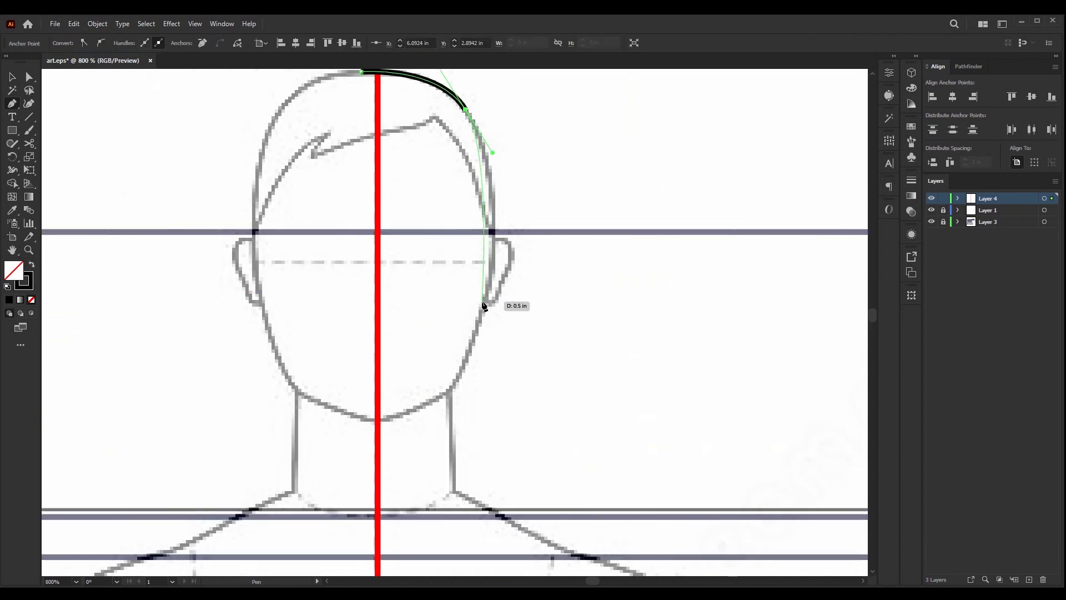
{"action": "left_click_drag", "start_coordinate": [464, 367], "coordinate": [439, 397]}
{"action": "left_click_drag", "start_coordinate": [378, 419], "coordinate": [347, 418]}
{"action": "key", "text": "ctrl+z"}
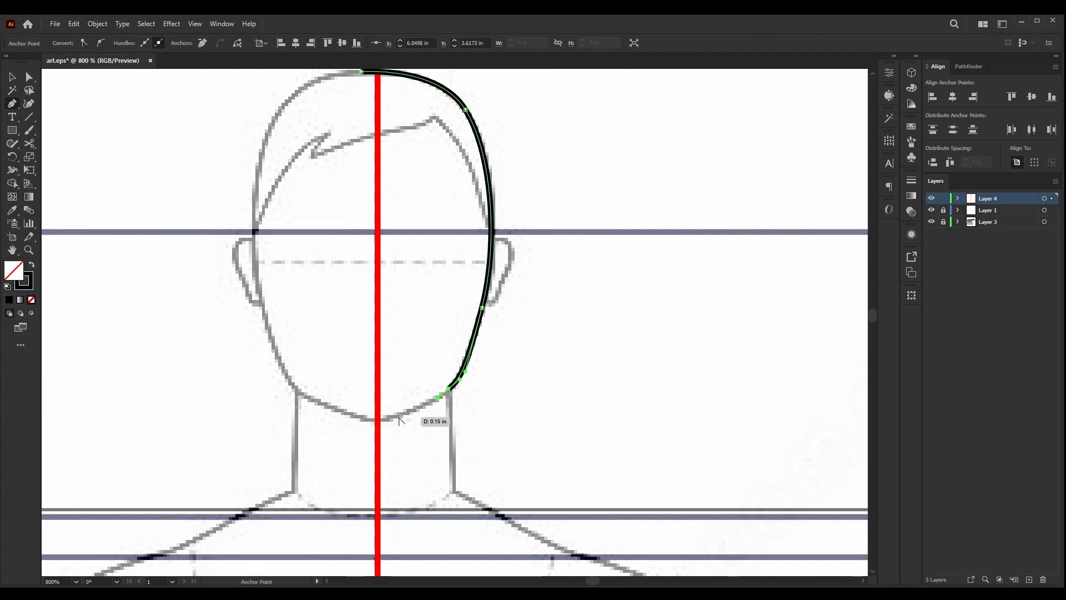
{"action": "scroll", "coordinate": [397, 418], "scroll_direction": "up", "scroll_amount": 2}
{"action": "left_click", "coordinate": [390, 420]}
{"action": "left_click_drag", "start_coordinate": [337, 421], "coordinate": [319, 379]}
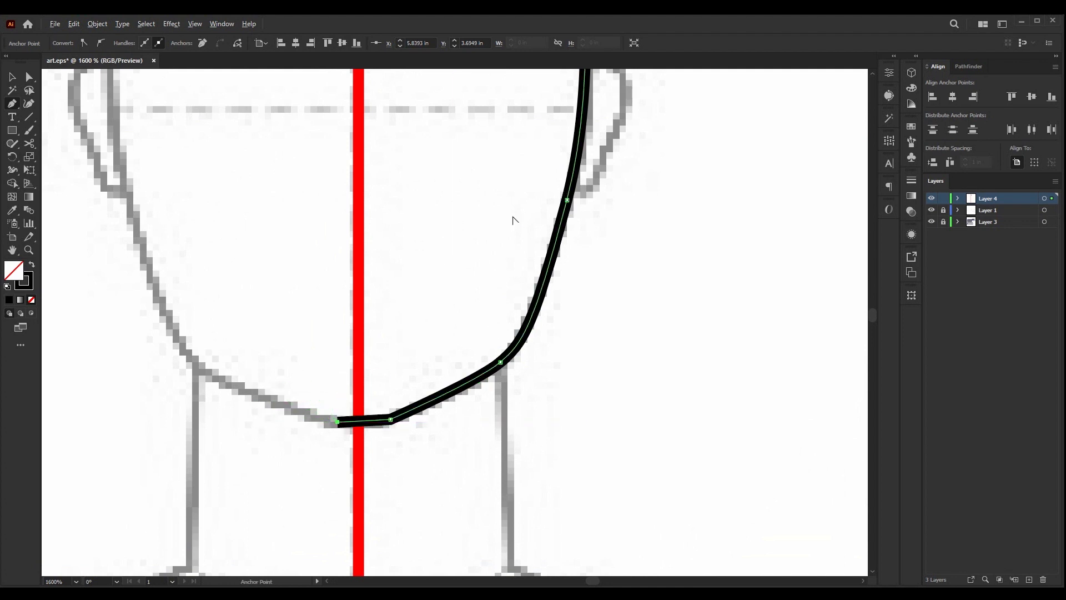
- Trace the neck's right side from the jaw to the shoulder junction, continuing along the neck base to just past the centre line
{"action": "scroll", "coordinate": [512, 219], "scroll_direction": "down", "scroll_amount": 3}
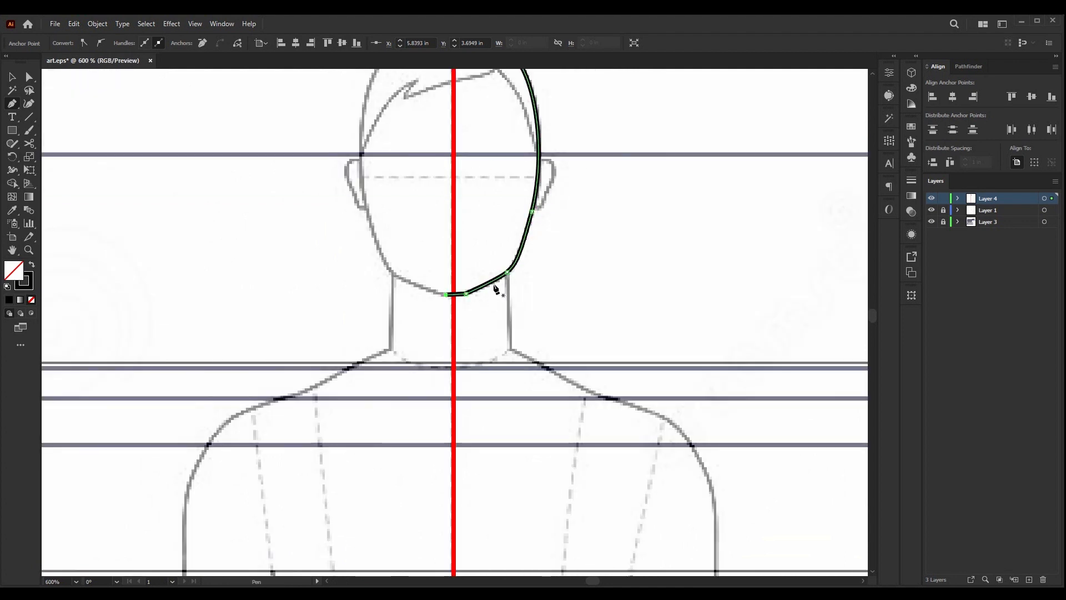
{"action": "scroll", "coordinate": [519, 277], "scroll_direction": "down", "scroll_amount": 2}
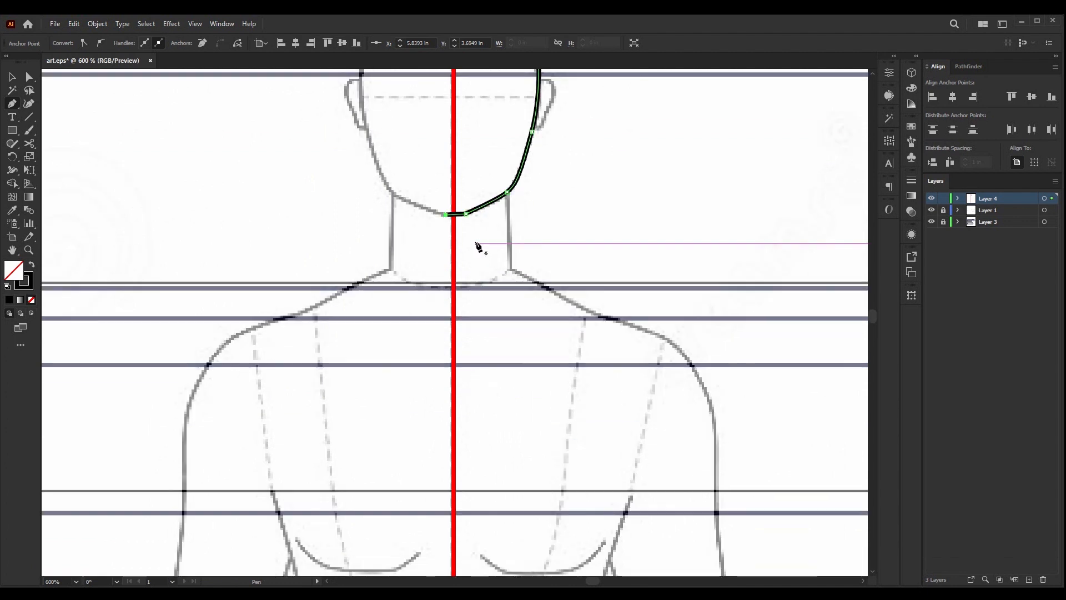
{"action": "scroll", "coordinate": [507, 193], "scroll_direction": "up", "scroll_amount": 3}
{"action": "left_click", "coordinate": [509, 184]}
{"action": "scroll", "coordinate": [509, 183], "scroll_direction": "down", "scroll_amount": 3}
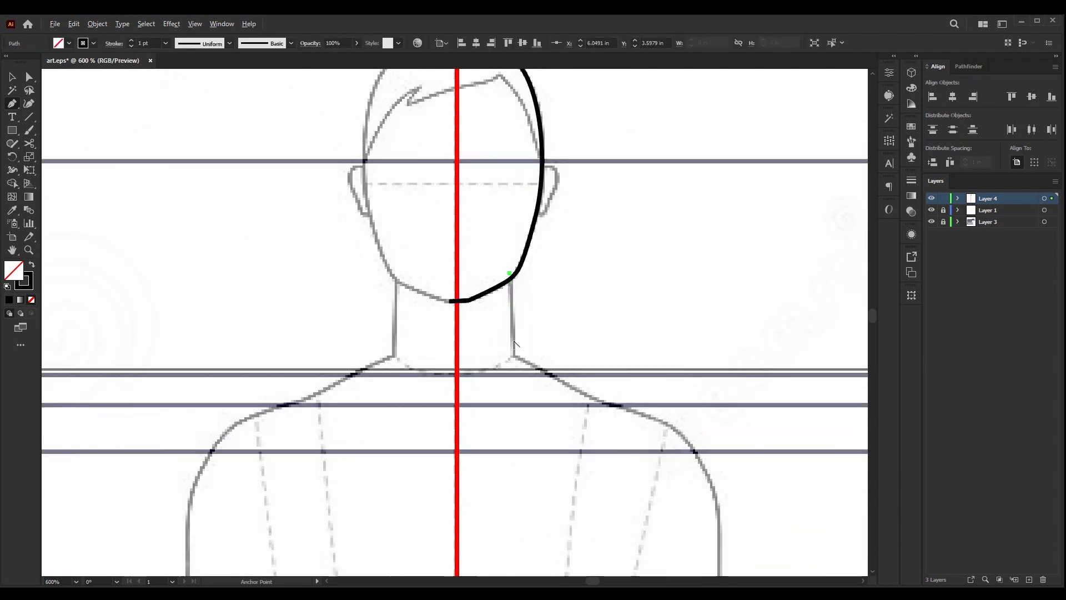
{"action": "scroll", "coordinate": [516, 362], "scroll_direction": "up", "scroll_amount": 3}
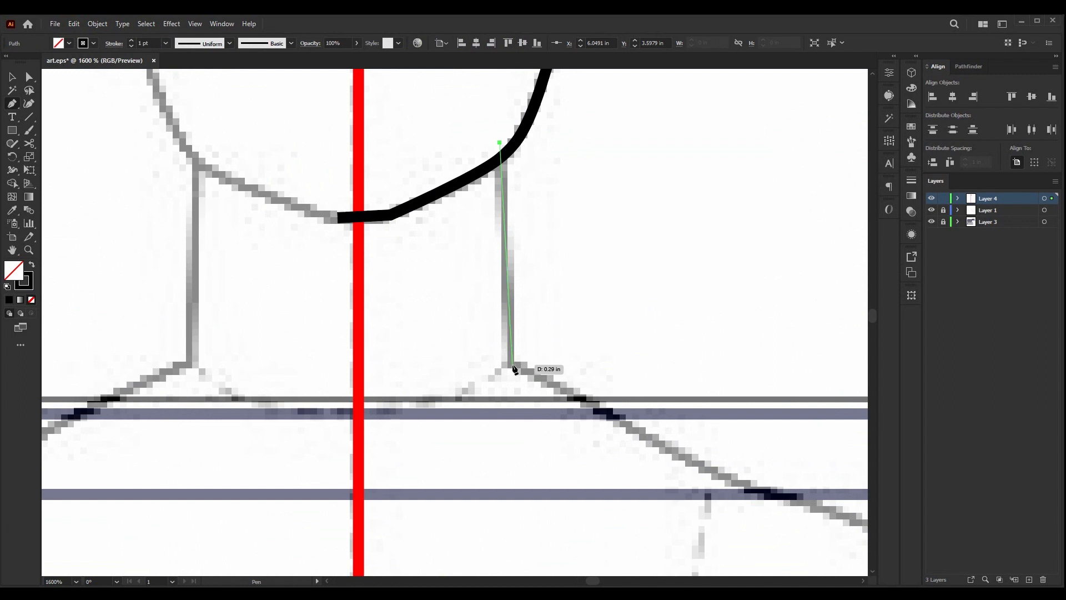
{"action": "left_click", "coordinate": [511, 364]}
{"action": "scroll", "coordinate": [424, 416], "scroll_direction": "down", "scroll_amount": 1}
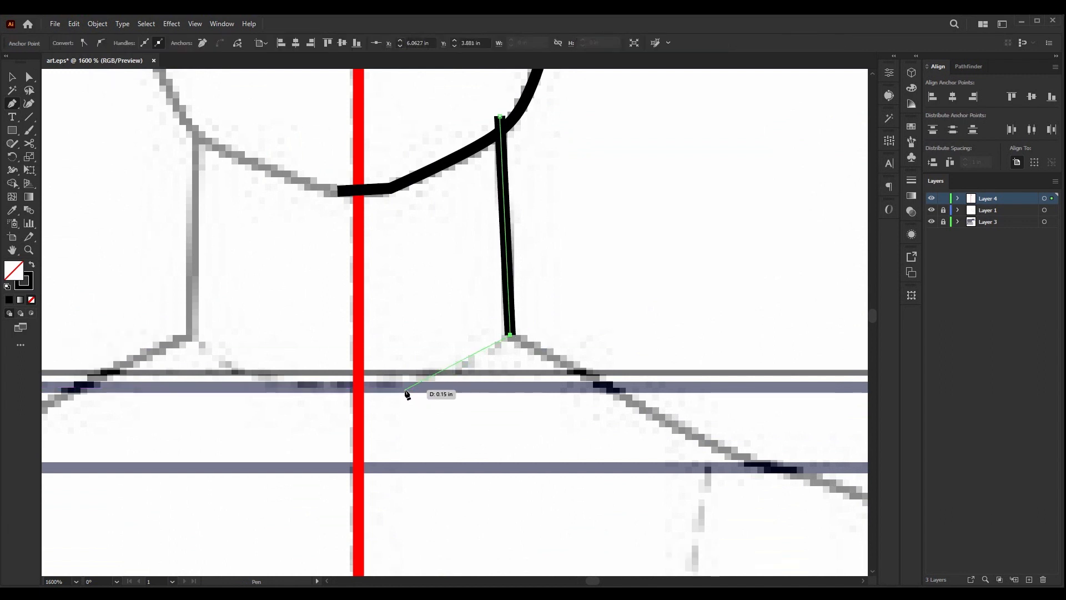
{"action": "left_click", "coordinate": [419, 393]}
{"action": "left_click", "coordinate": [325, 395]}
- Trace the right ear of the front-view figure as a separate curved path starting and ending on the face outline
{"action": "scroll", "coordinate": [382, 276], "scroll_direction": "down", "scroll_amount": 3}
{"action": "scroll", "coordinate": [364, 230], "scroll_direction": "down", "scroll_amount": 2}
{"action": "scroll", "coordinate": [402, 265], "scroll_direction": "up", "scroll_amount": 2}
{"action": "scroll", "coordinate": [369, 259], "scroll_direction": "up", "scroll_amount": 2}
{"action": "scroll", "coordinate": [311, 250], "scroll_direction": "down", "scroll_amount": 3}
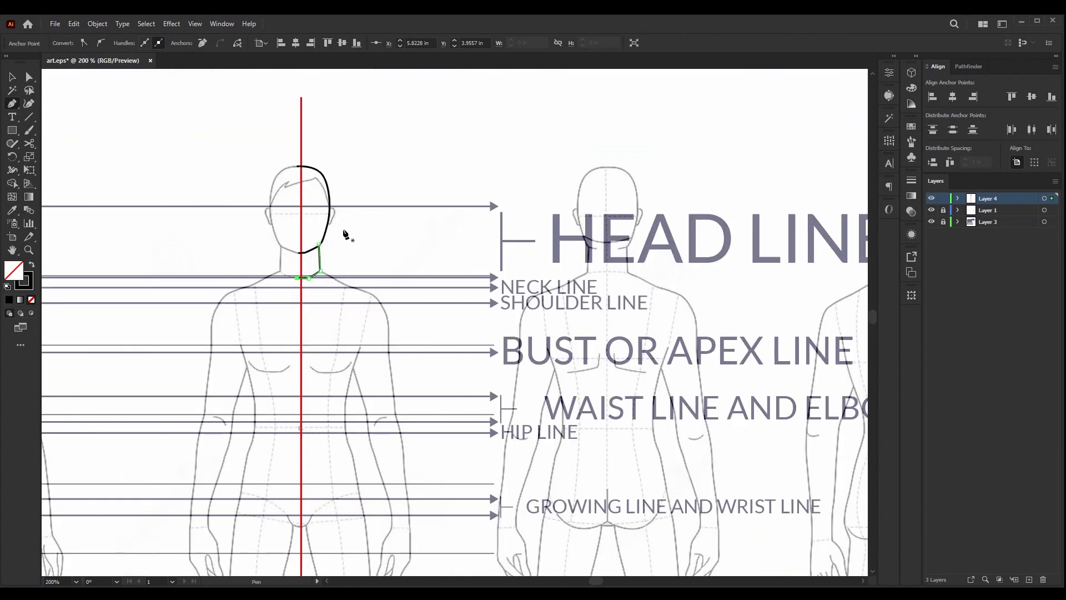
{"action": "scroll", "coordinate": [340, 226], "scroll_direction": "up", "scroll_amount": 3}
{"action": "scroll", "coordinate": [304, 233], "scroll_direction": "down", "scroll_amount": 3}
{"action": "scroll", "coordinate": [309, 206], "scroll_direction": "up", "scroll_amount": 4}
{"action": "scroll", "coordinate": [305, 198], "scroll_direction": "up", "scroll_amount": 5}
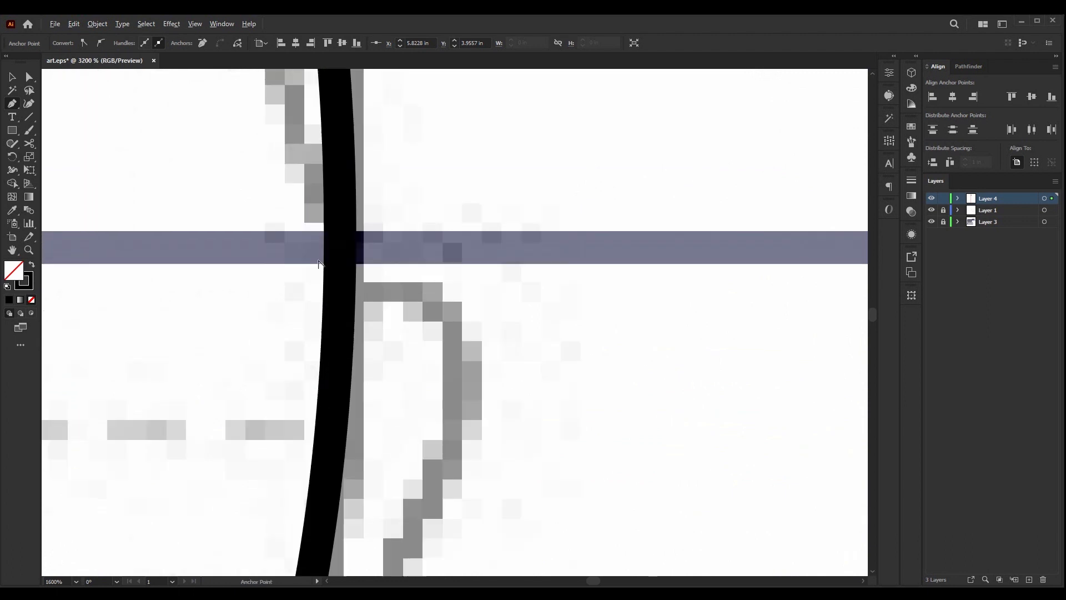
{"action": "scroll", "coordinate": [335, 279], "scroll_direction": "down", "scroll_amount": 2}
{"action": "scroll", "coordinate": [440, 203], "scroll_direction": "left", "scroll_amount": 2}
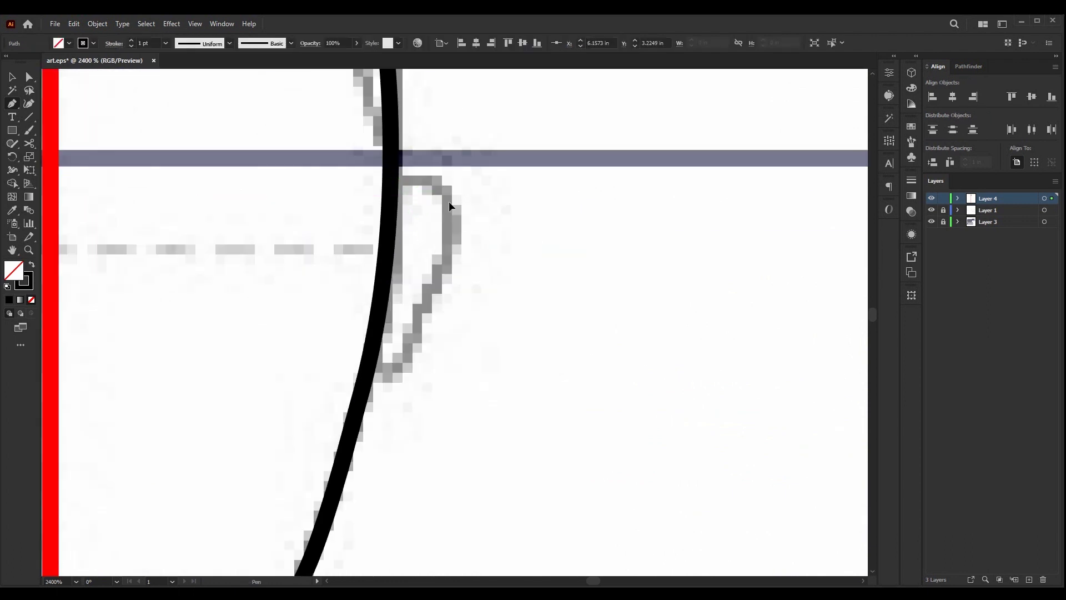
{"action": "left_click_drag", "start_coordinate": [459, 231], "coordinate": [460, 232]}
{"action": "left_click_drag", "start_coordinate": [399, 368], "coordinate": [385, 382]}
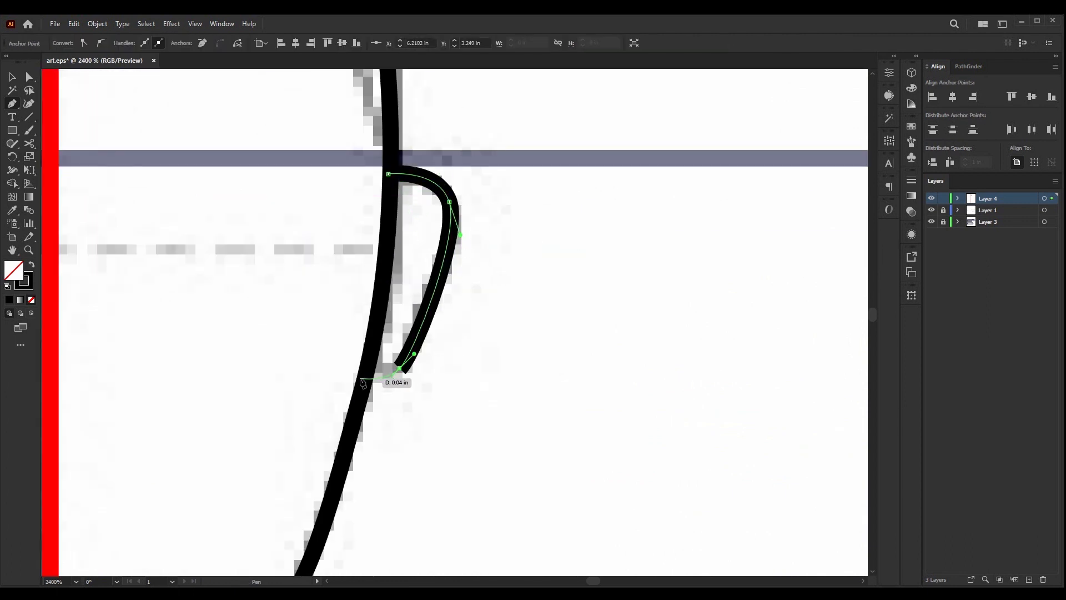
{"action": "left_click", "coordinate": [367, 375]}
{"action": "scroll", "coordinate": [357, 215], "scroll_direction": "down", "scroll_amount": 5}
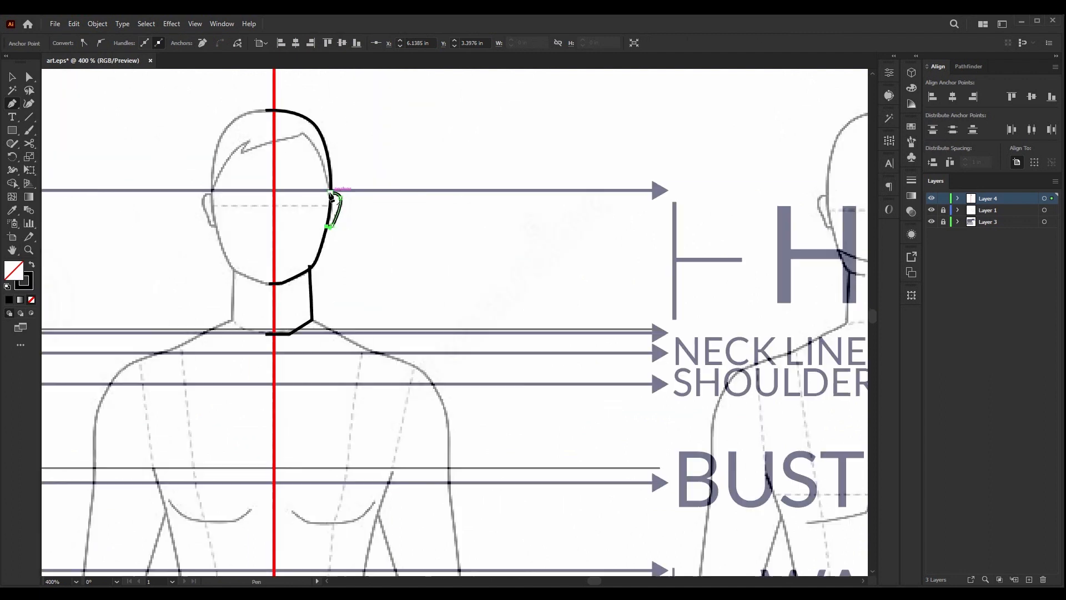
{"action": "scroll", "coordinate": [338, 228], "scroll_direction": "up", "scroll_amount": 3}
{"action": "scroll", "coordinate": [337, 225], "scroll_direction": "down", "scroll_amount": 3}
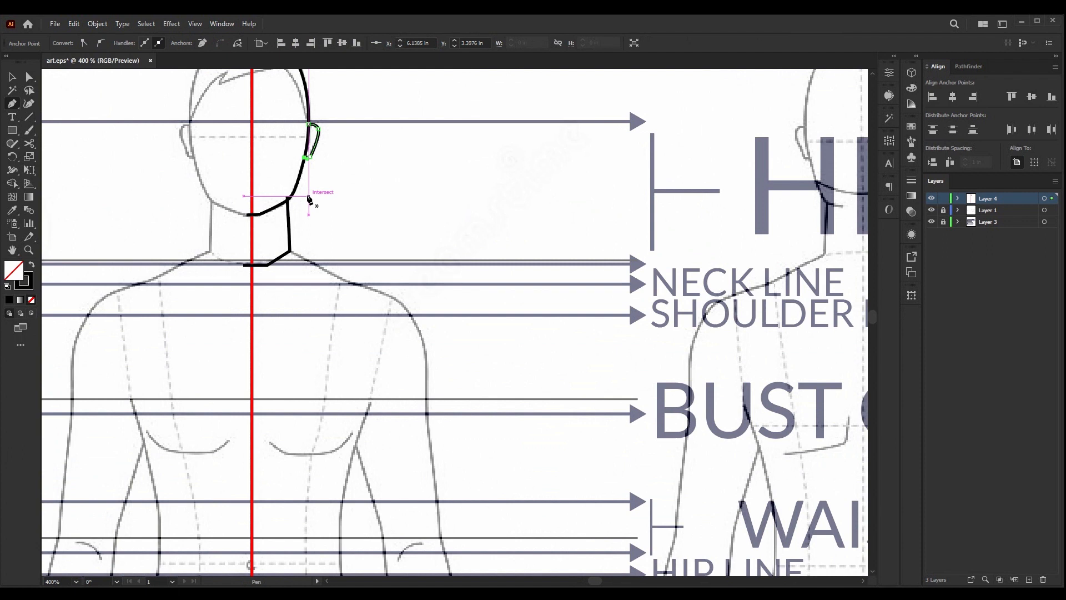
{"action": "scroll", "coordinate": [310, 237], "scroll_direction": "up", "scroll_amount": 3}
{"action": "scroll", "coordinate": [257, 197], "scroll_direction": "down", "scroll_amount": 2}
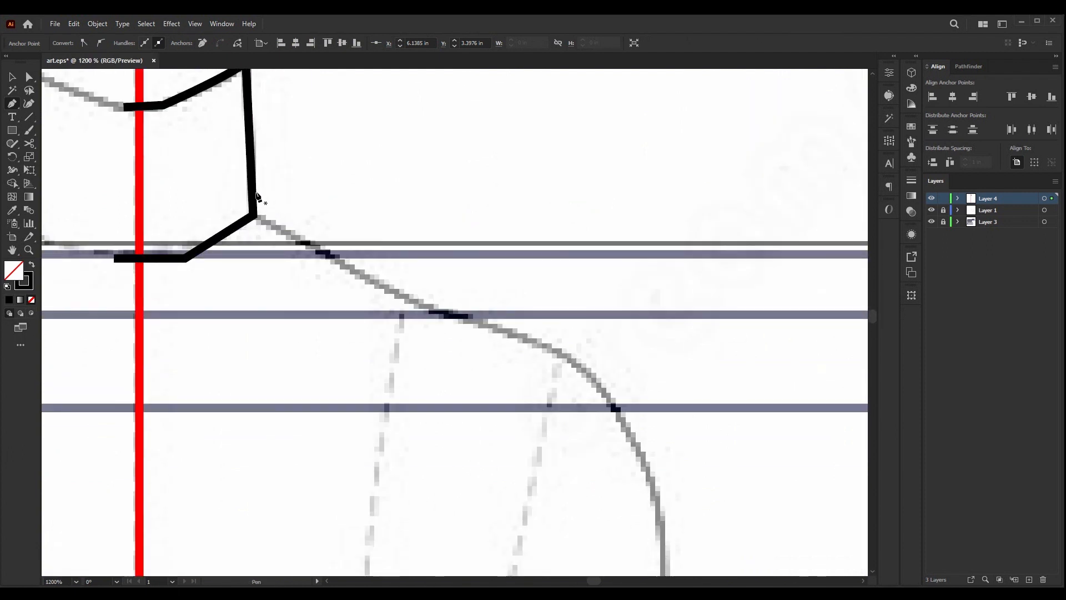
{"action": "scroll", "coordinate": [258, 216], "scroll_direction": "down", "scroll_amount": 4}
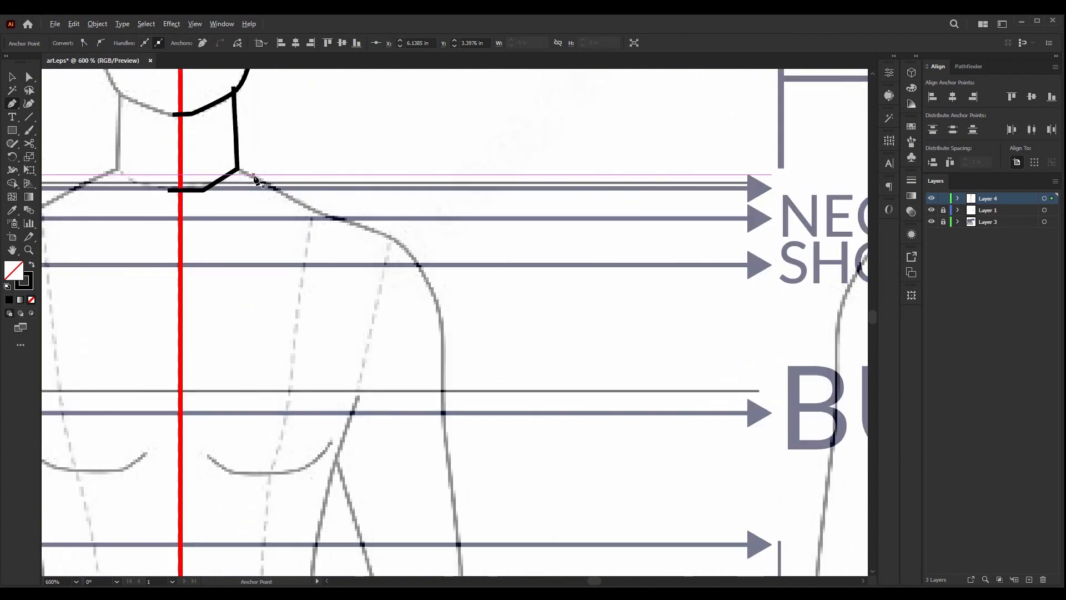
{"action": "scroll", "coordinate": [275, 157], "scroll_direction": "down", "scroll_amount": 3}
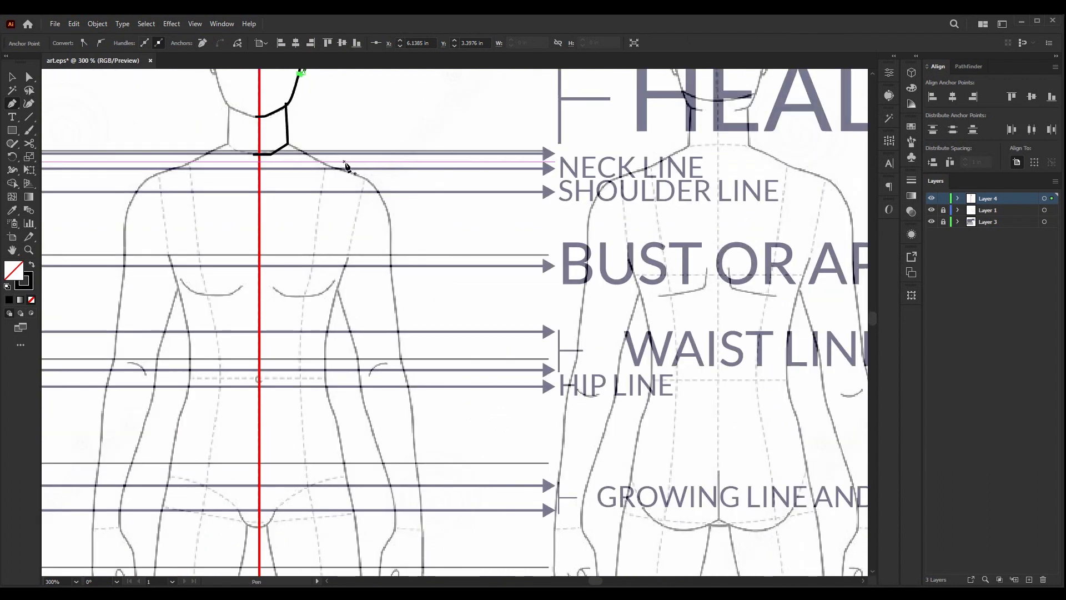
{"action": "scroll", "coordinate": [399, 158], "scroll_direction": "up", "scroll_amount": 1}
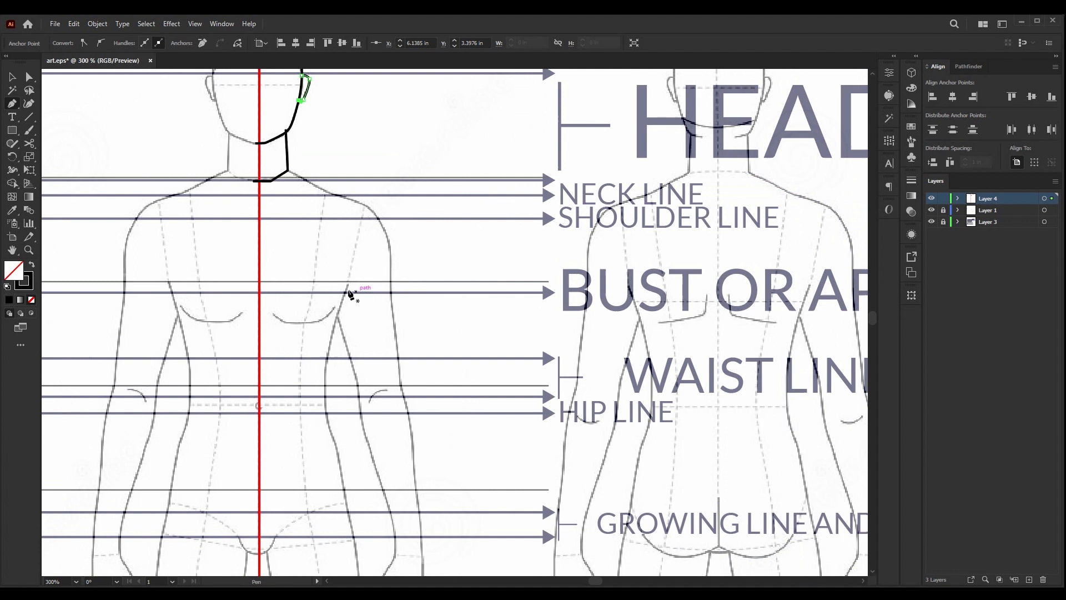
{"action": "scroll", "coordinate": [328, 164], "scroll_direction": "up", "scroll_amount": 3}
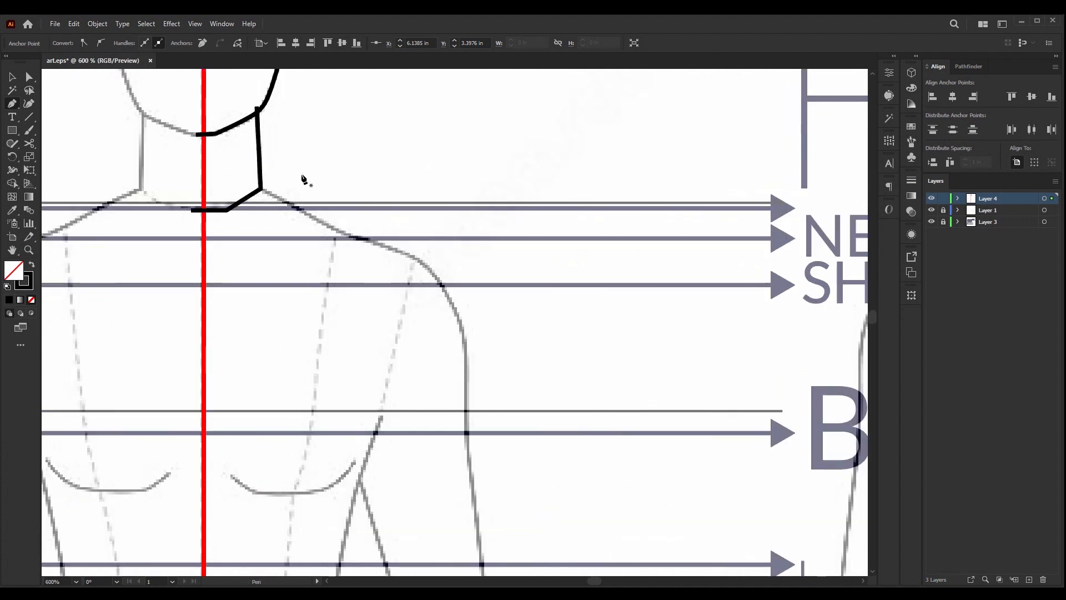
{"action": "left_click", "coordinate": [259, 190]}
{"action": "scroll", "coordinate": [278, 195], "scroll_direction": "down", "scroll_amount": 2}
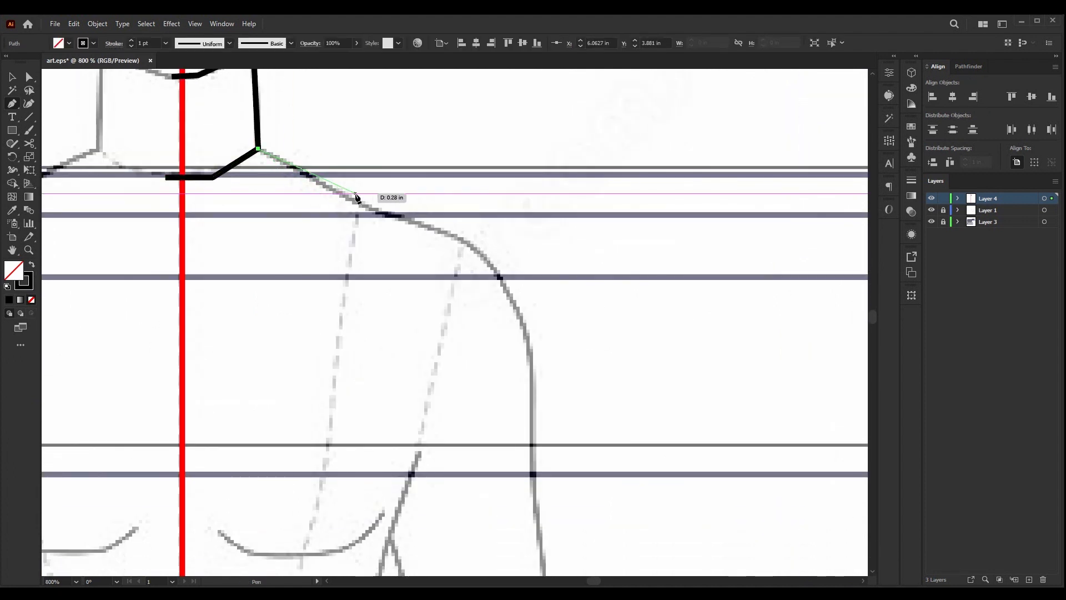
{"action": "left_click_drag", "start_coordinate": [363, 206], "coordinate": [406, 219]}
{"action": "scroll", "coordinate": [447, 218], "scroll_direction": "down", "scroll_amount": 4}
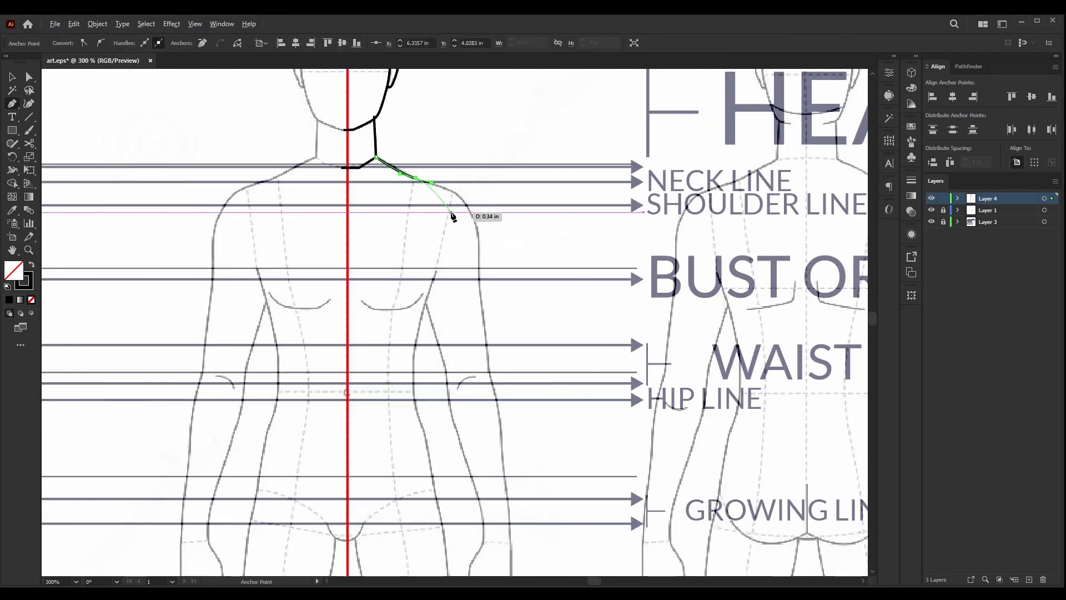
{"action": "scroll", "coordinate": [480, 215], "scroll_direction": "up", "scroll_amount": 1}
{"action": "key", "text": "ctrl+z"}
{"action": "key", "text": "ctrl+z"}
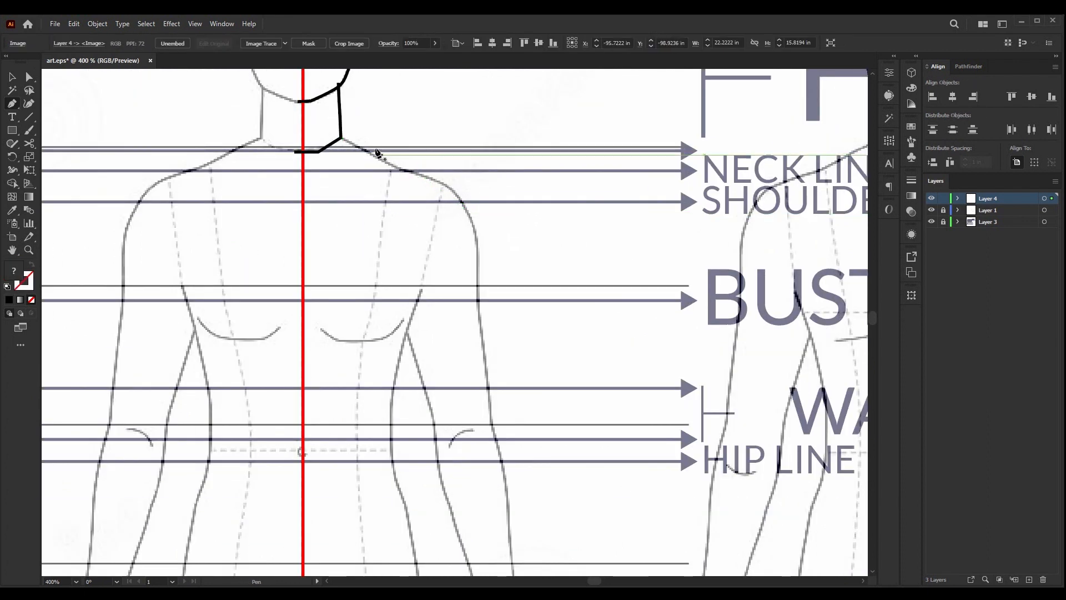
- Start a path at the front figure's neck-shoulder junction and trace the shoulder slope and its rounded curve onto the upper arm
{"action": "scroll", "coordinate": [344, 139], "scroll_direction": "up", "scroll_amount": 3}
{"action": "left_click", "coordinate": [336, 135]}
{"action": "scroll", "coordinate": [340, 139], "scroll_direction": "down", "scroll_amount": 4}
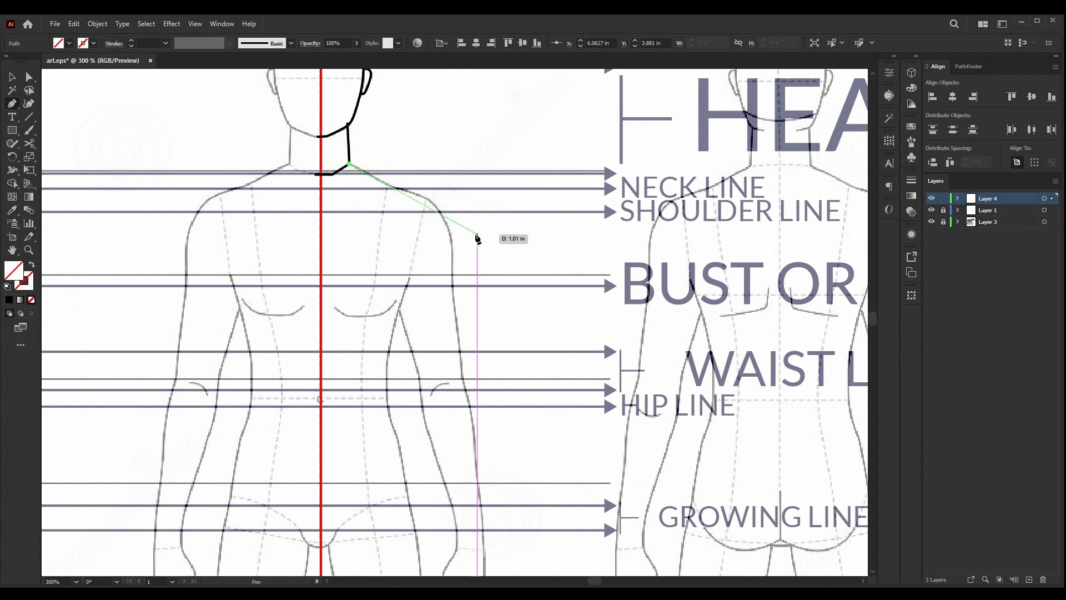
{"action": "scroll", "coordinate": [413, 203], "scroll_direction": "up", "scroll_amount": 2}
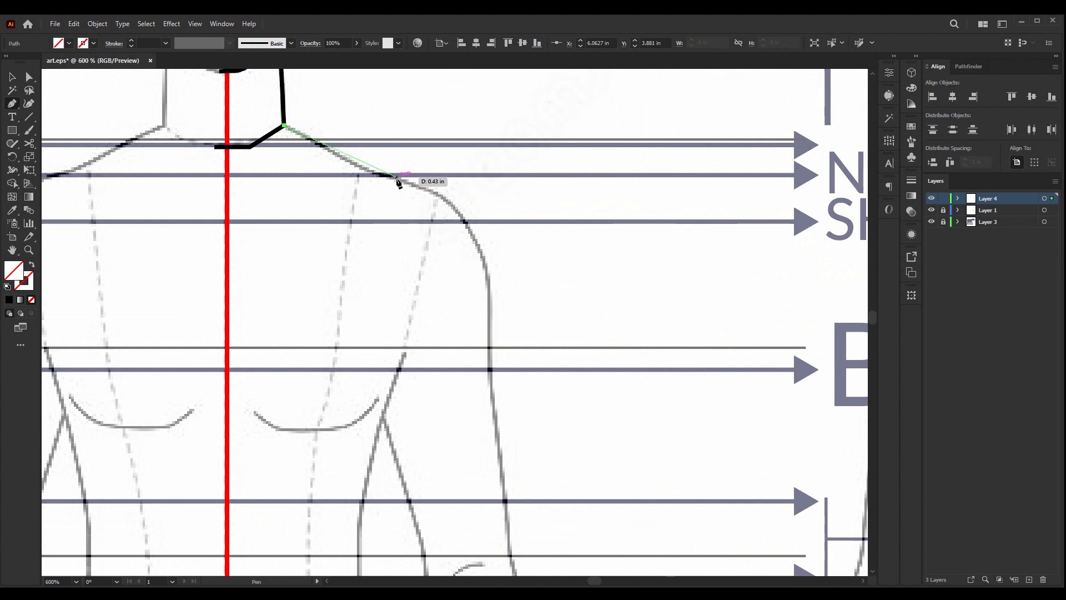
{"action": "left_click_drag", "start_coordinate": [424, 179], "coordinate": [439, 187]}
{"action": "scroll", "coordinate": [453, 206], "scroll_direction": "down", "scroll_amount": 3}
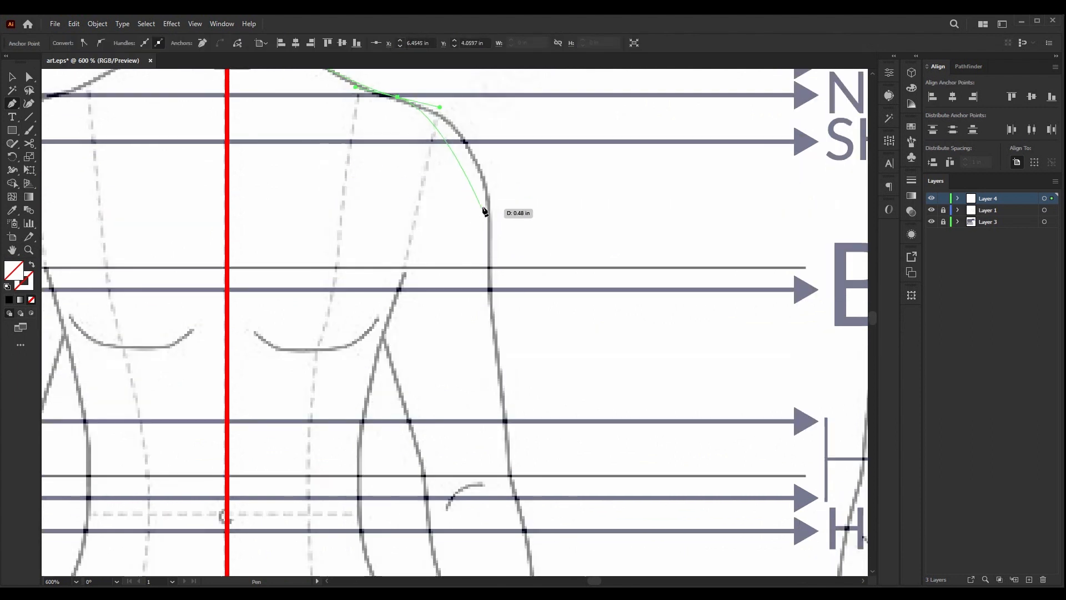
{"action": "left_click", "coordinate": [492, 236]}
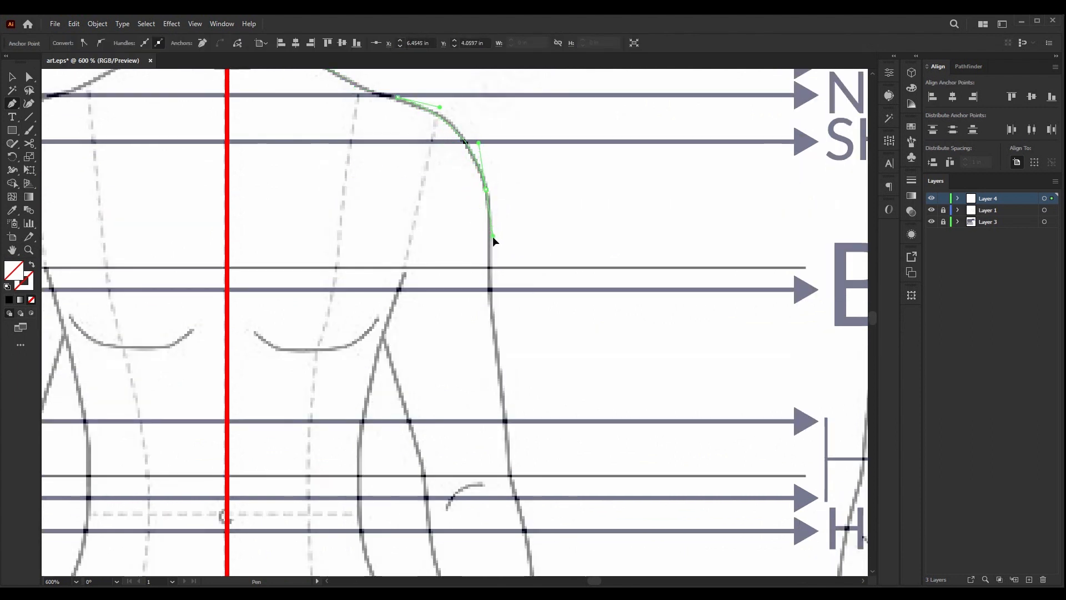
- Continue the path down the outer edge of the upper arm, curving around the elbow to the top of the forearm
{"action": "scroll", "coordinate": [492, 235], "scroll_direction": "down", "scroll_amount": 4}
{"action": "scroll", "coordinate": [422, 233], "scroll_direction": "up", "scroll_amount": 2}
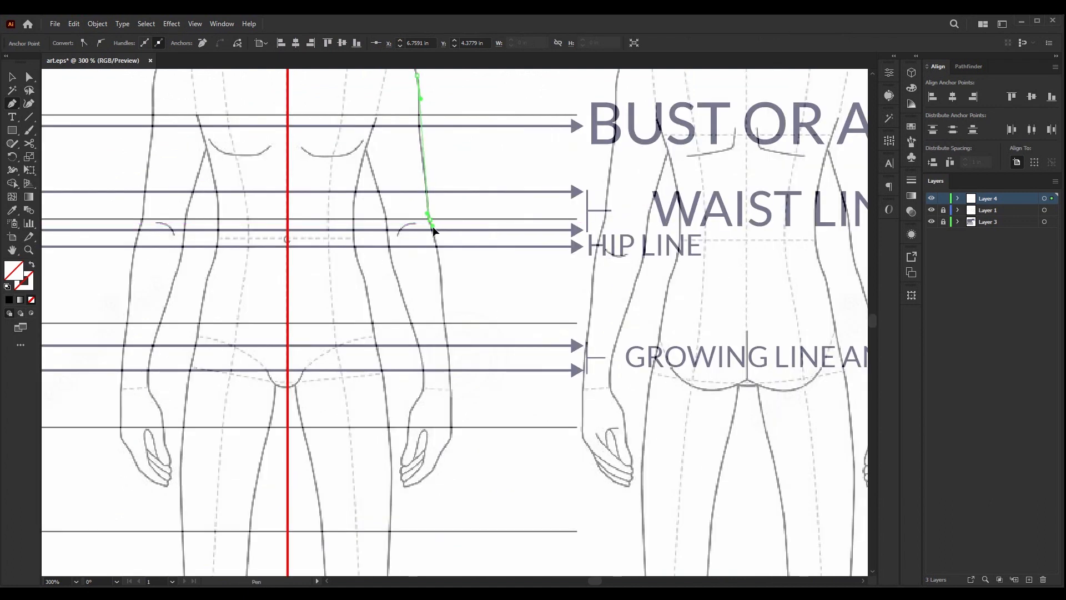
{"action": "scroll", "coordinate": [431, 150], "scroll_direction": "up", "scroll_amount": 4}
{"action": "scroll", "coordinate": [386, 185], "scroll_direction": "down", "scroll_amount": 2}
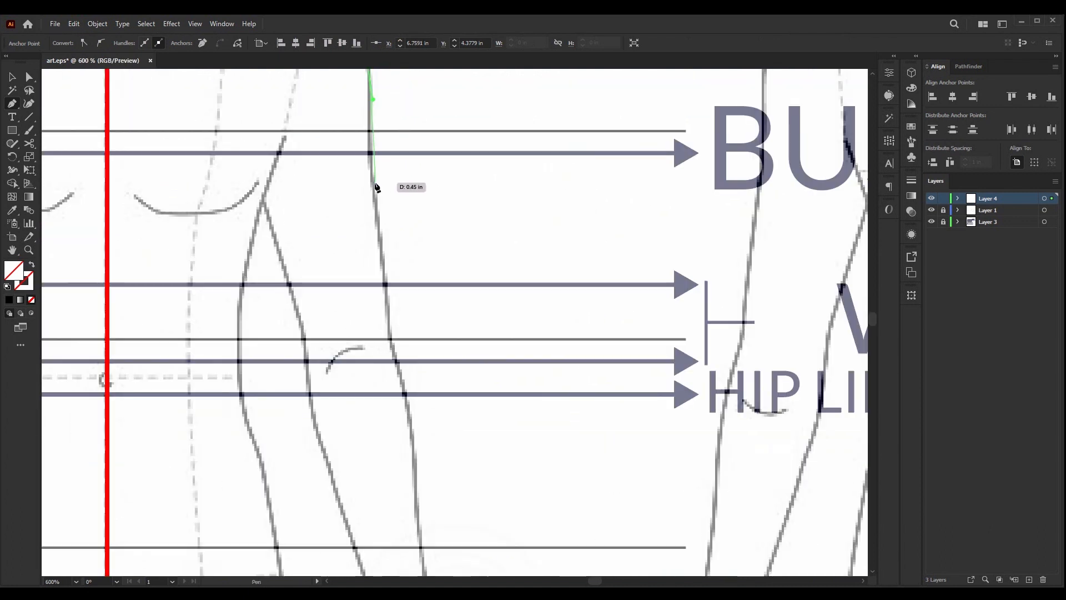
{"action": "scroll", "coordinate": [385, 243], "scroll_direction": "down", "scroll_amount": 3}
{"action": "left_click_drag", "start_coordinate": [389, 232], "coordinate": [402, 256]}
- Trace the outer forearm down past the wrist to the bend at the outer edge of the hand
{"action": "scroll", "coordinate": [400, 273], "scroll_direction": "down", "scroll_amount": 2}
{"action": "scroll", "coordinate": [417, 289], "scroll_direction": "down", "scroll_amount": 5}
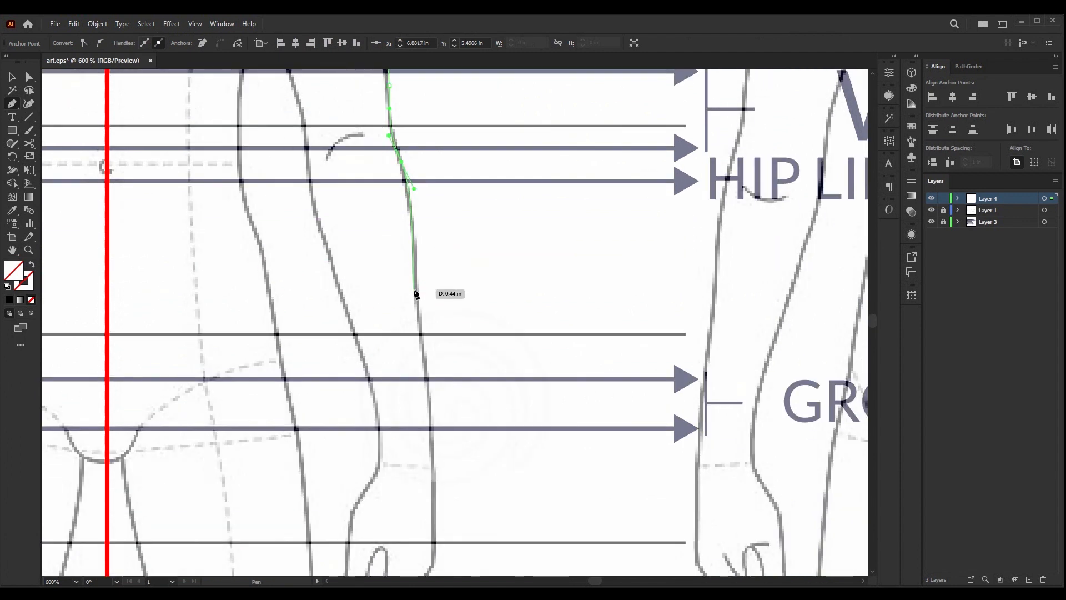
{"action": "scroll", "coordinate": [421, 271], "scroll_direction": "down", "scroll_amount": 2}
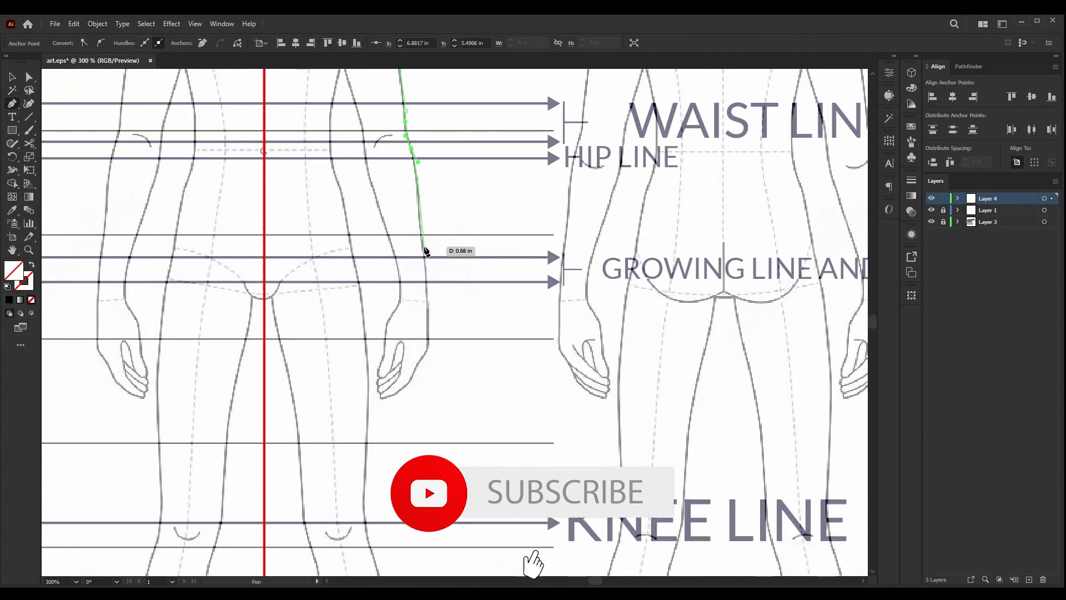
{"action": "scroll", "coordinate": [424, 239], "scroll_direction": "up", "scroll_amount": 1}
{"action": "scroll", "coordinate": [422, 229], "scroll_direction": "up", "scroll_amount": 1}
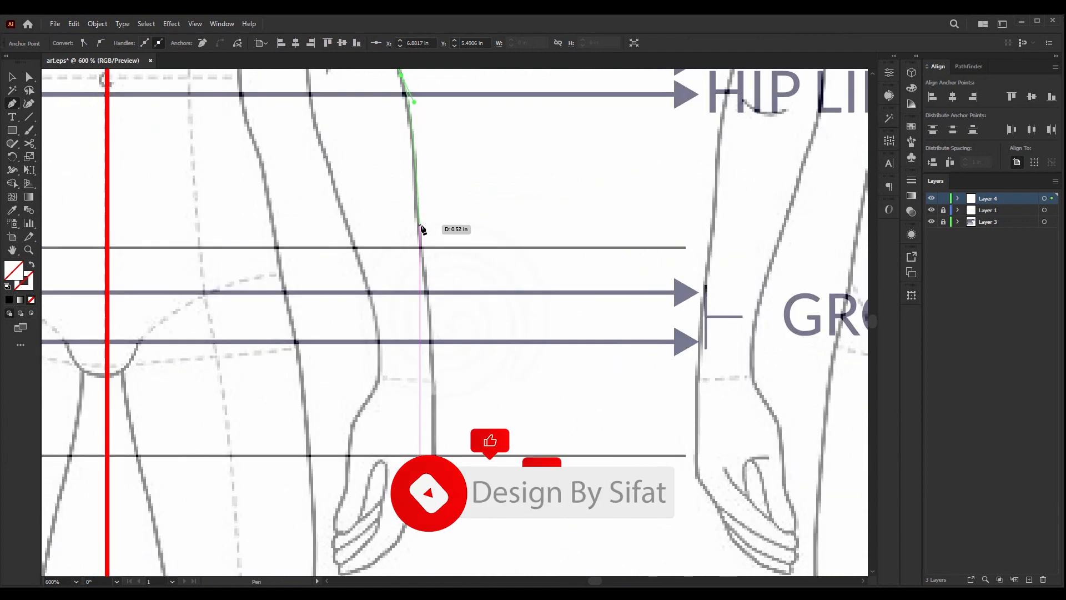
{"action": "left_click", "coordinate": [422, 258]}
{"action": "scroll", "coordinate": [425, 272], "scroll_direction": "down", "scroll_amount": 2}
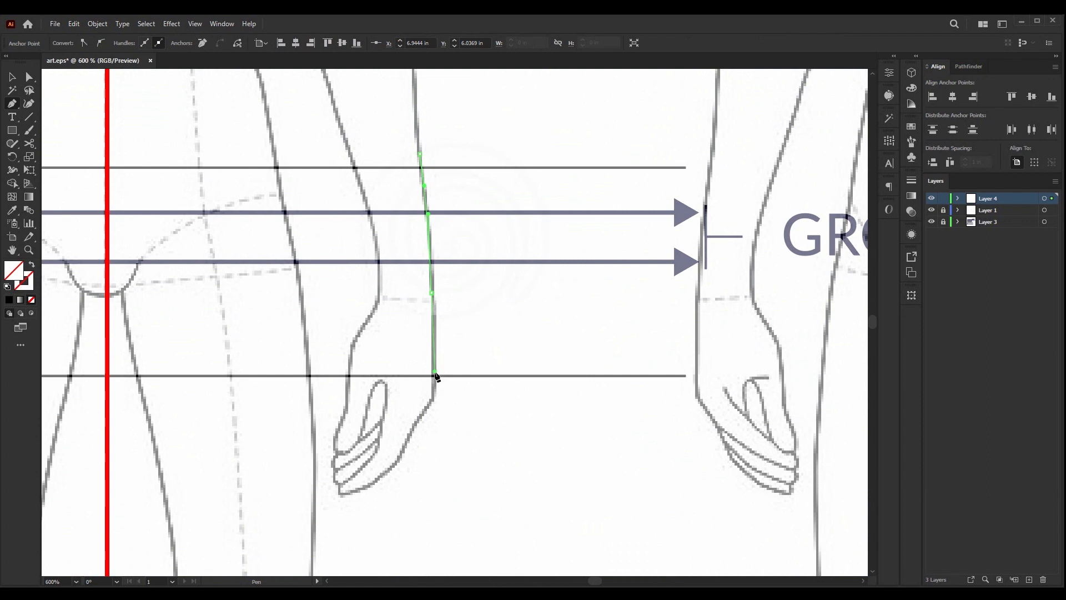
{"action": "scroll", "coordinate": [437, 356], "scroll_direction": "down", "scroll_amount": 2}
{"action": "scroll", "coordinate": [438, 328], "scroll_direction": "up", "scroll_amount": 1}
{"action": "left_click", "coordinate": [432, 305]}
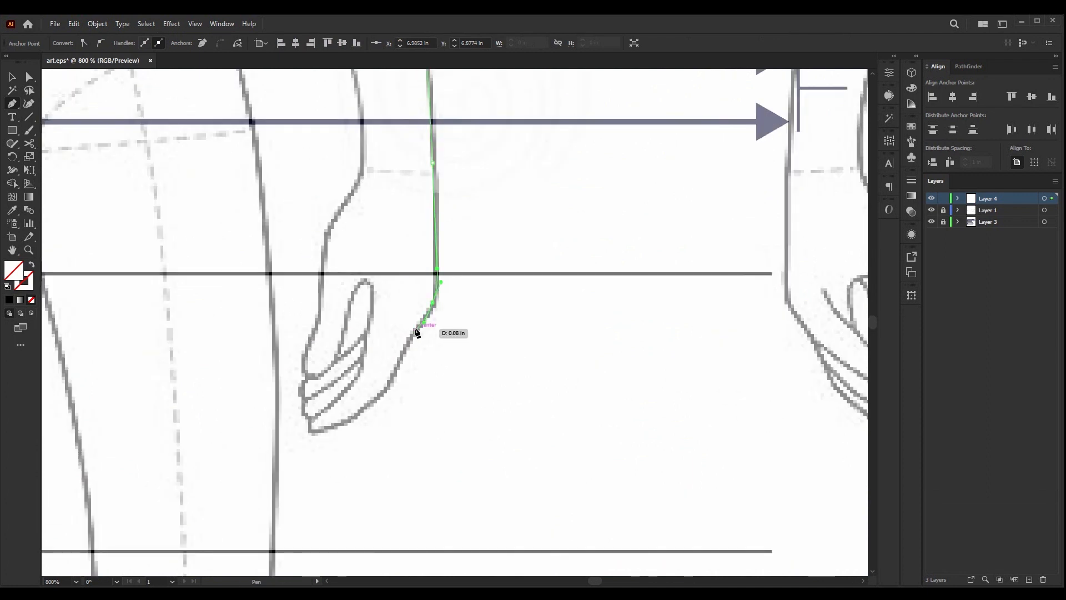
- Continue the path along the outer edge of the hand, curving around to end just past the fingertips
{"action": "scroll", "coordinate": [417, 332], "scroll_direction": "up", "scroll_amount": 4}
{"action": "left_click_drag", "start_coordinate": [408, 297], "coordinate": [395, 361]}
{"action": "scroll", "coordinate": [401, 336], "scroll_direction": "down", "scroll_amount": 4}
{"action": "scroll", "coordinate": [405, 332], "scroll_direction": "down", "scroll_amount": 2}
{"action": "scroll", "coordinate": [359, 282], "scroll_direction": "up", "scroll_amount": 2}
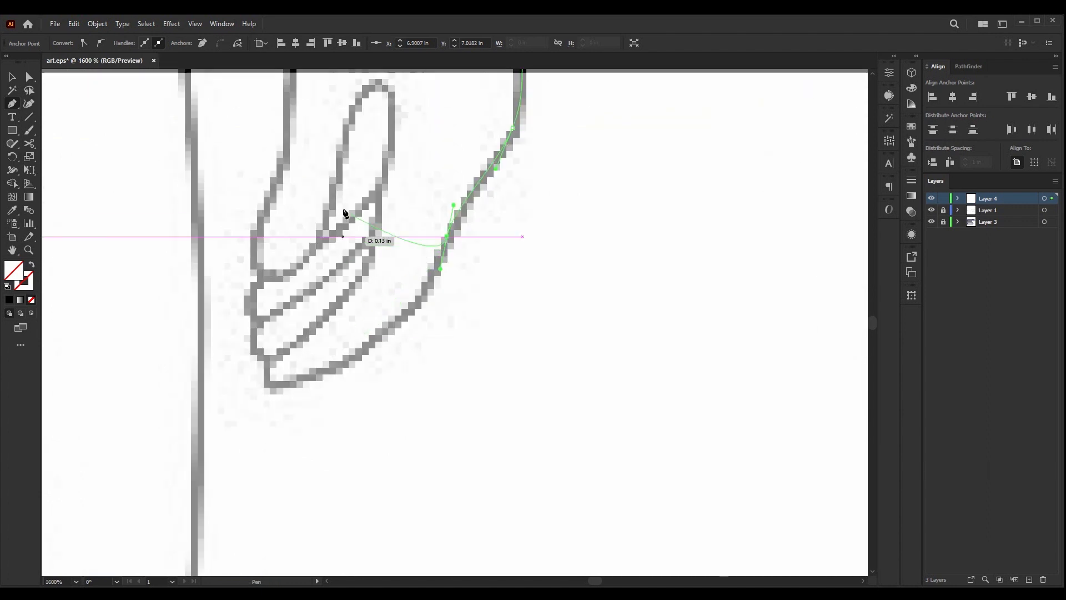
{"action": "scroll", "coordinate": [344, 212], "scroll_direction": "down", "scroll_amount": 2}
{"action": "scroll", "coordinate": [427, 205], "scroll_direction": "up", "scroll_amount": 2}
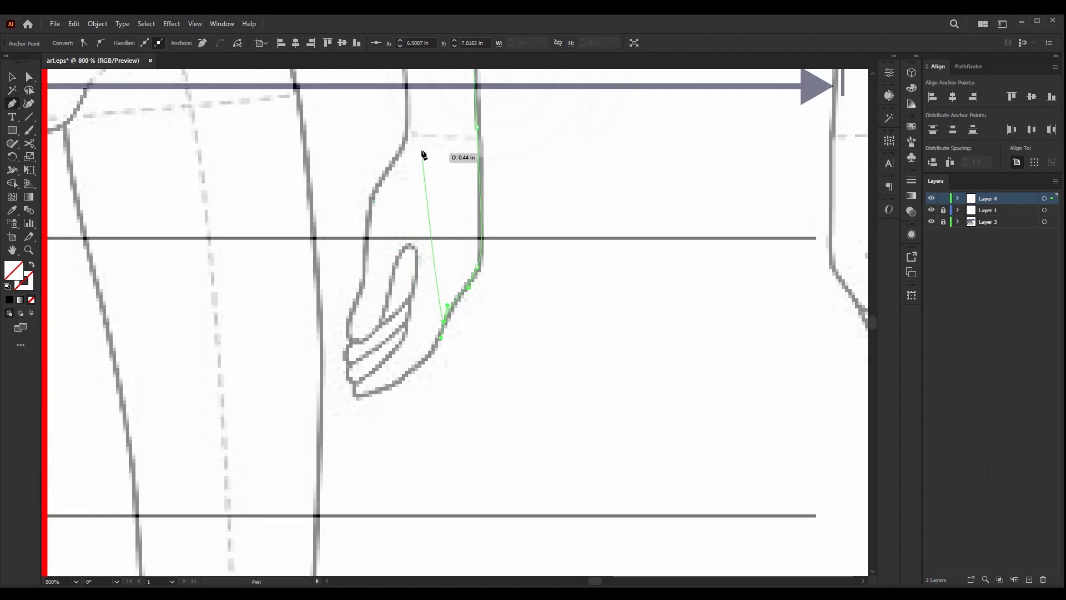
{"action": "scroll", "coordinate": [433, 357], "scroll_direction": "up", "scroll_amount": 2}
{"action": "scroll", "coordinate": [423, 350], "scroll_direction": "down", "scroll_amount": 1}
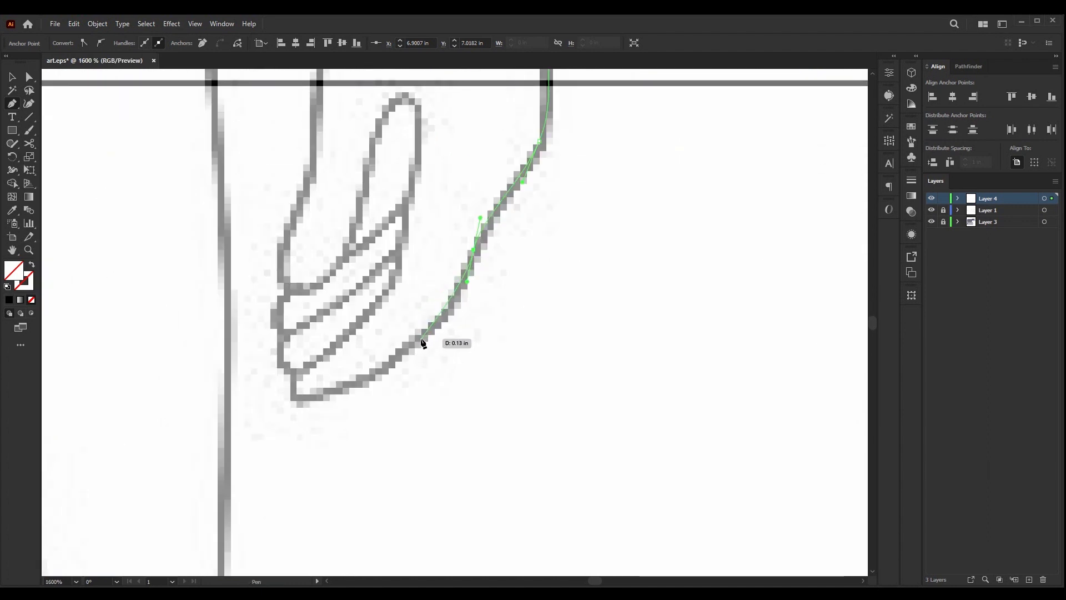
{"action": "left_click_drag", "start_coordinate": [417, 342], "coordinate": [383, 363]}
{"action": "left_click_drag", "start_coordinate": [325, 392], "coordinate": [281, 387]}
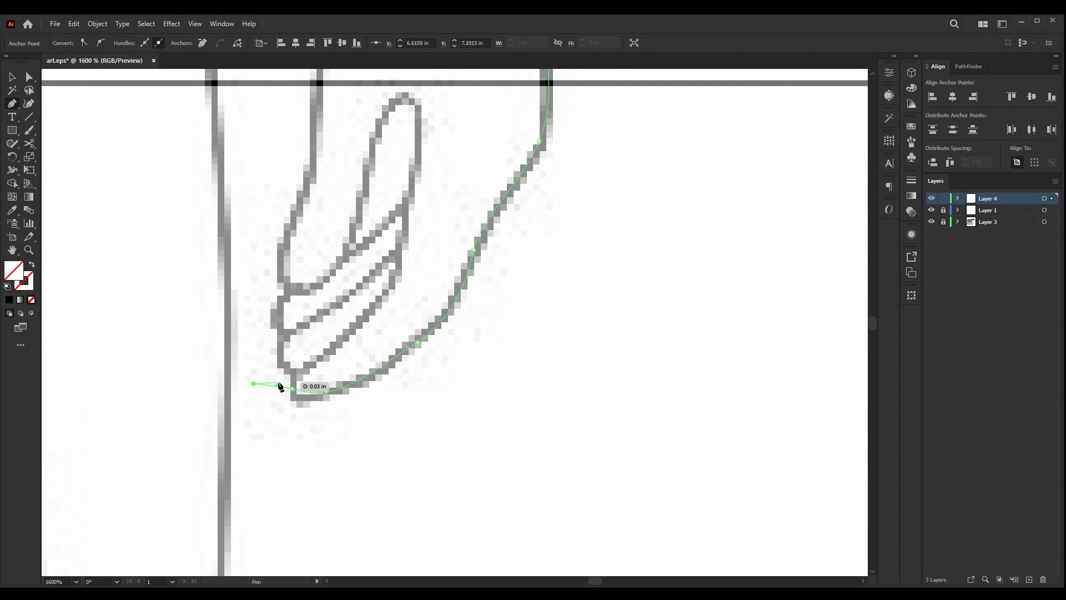
- Copy the neck line's black 1 pt stroke onto the shoulder, arm and hand path with the Eyedropper, and clear the selection
{"action": "left_click", "coordinate": [12, 77]}
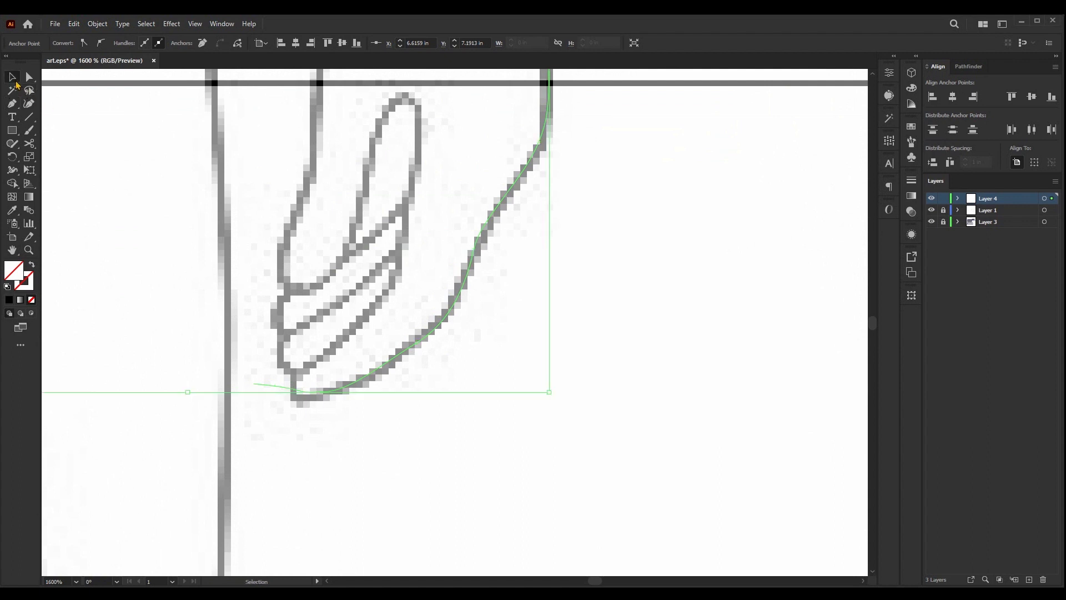
{"action": "scroll", "coordinate": [575, 227], "scroll_direction": "down", "scroll_amount": 4}
{"action": "left_click", "coordinate": [592, 204]}
{"action": "scroll", "coordinate": [612, 187], "scroll_direction": "up", "scroll_amount": 3}
{"action": "left_click", "coordinate": [567, 233]}
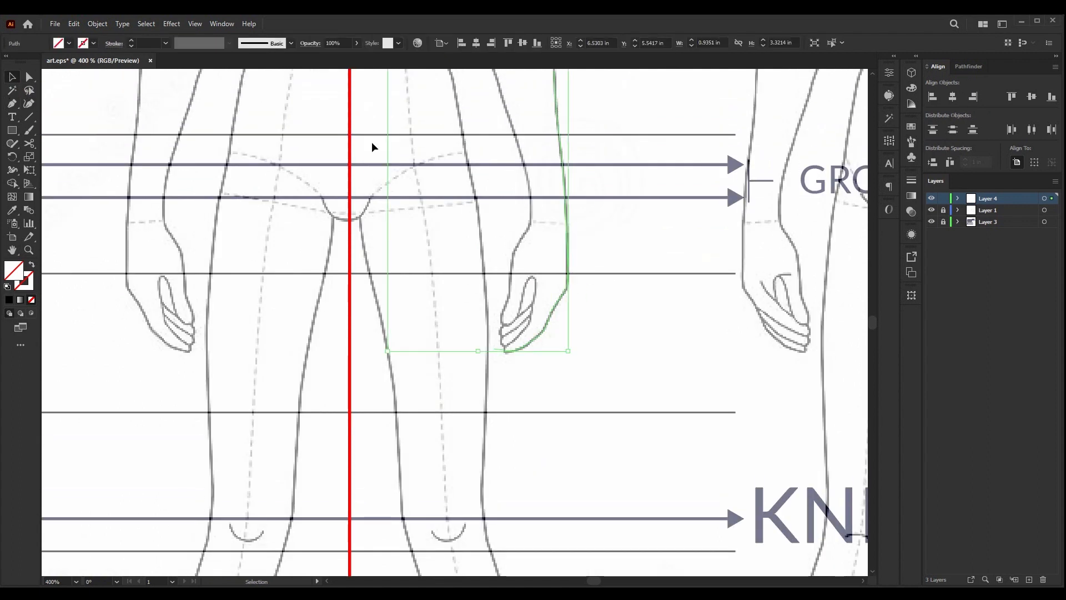
{"action": "left_click", "coordinate": [93, 44]}
{"action": "scroll", "coordinate": [536, 147], "scroll_direction": "down", "scroll_amount": 3}
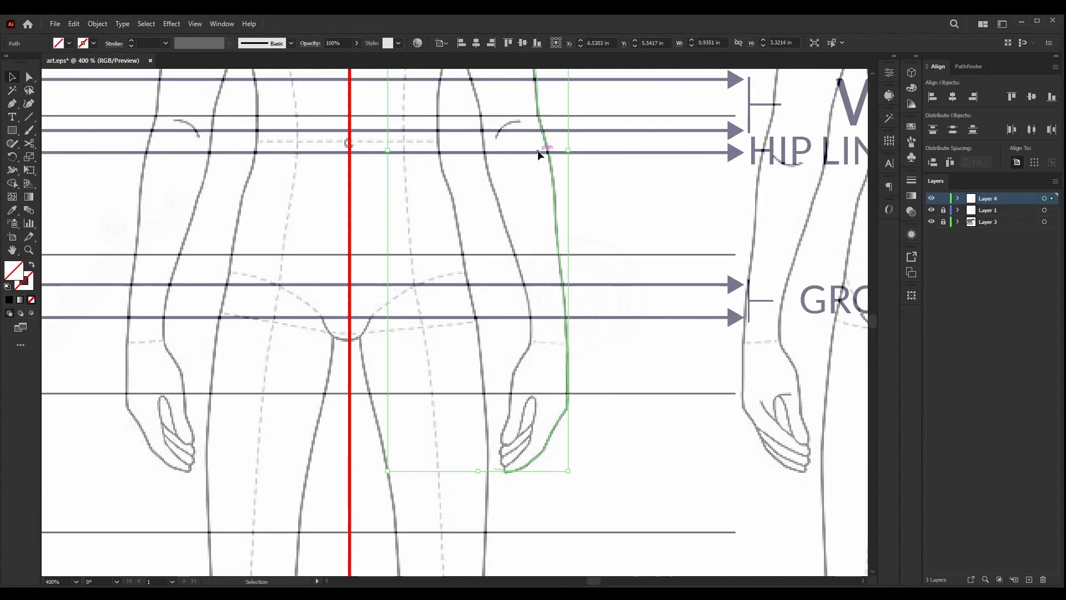
{"action": "scroll", "coordinate": [531, 146], "scroll_direction": "up", "scroll_amount": 3}
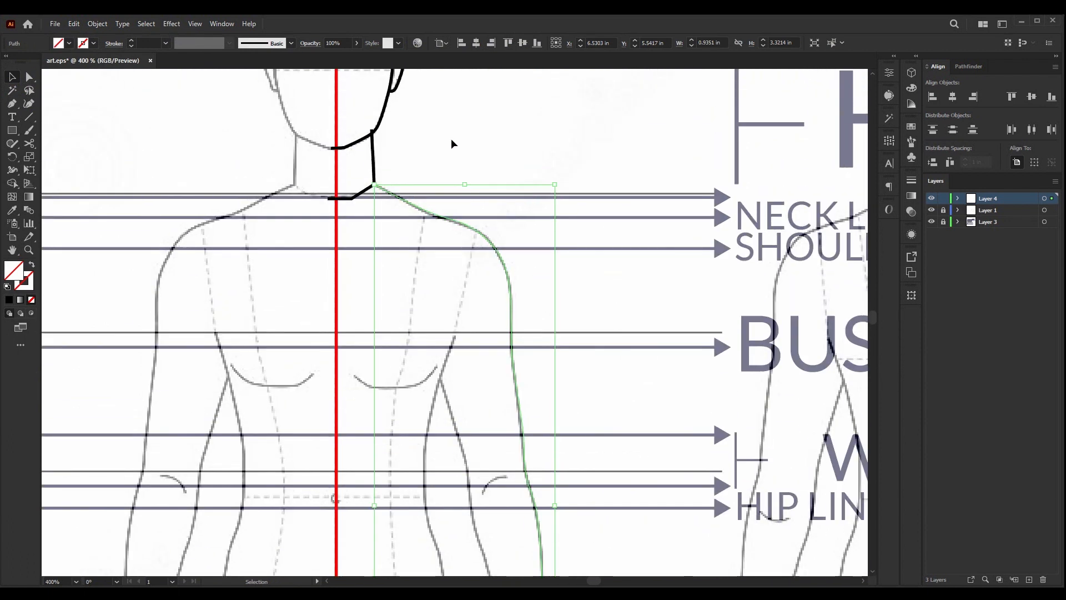
{"action": "key", "text": "i"}
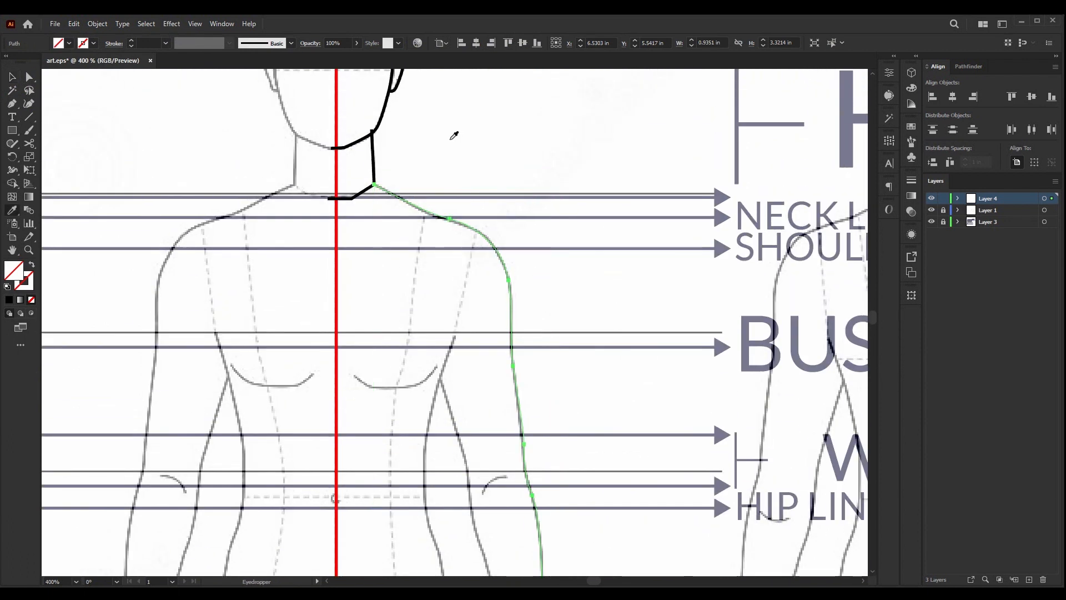
{"action": "left_click", "coordinate": [373, 141]}
{"action": "key", "text": "v"}
{"action": "key", "text": "ctrl+shift+a"}
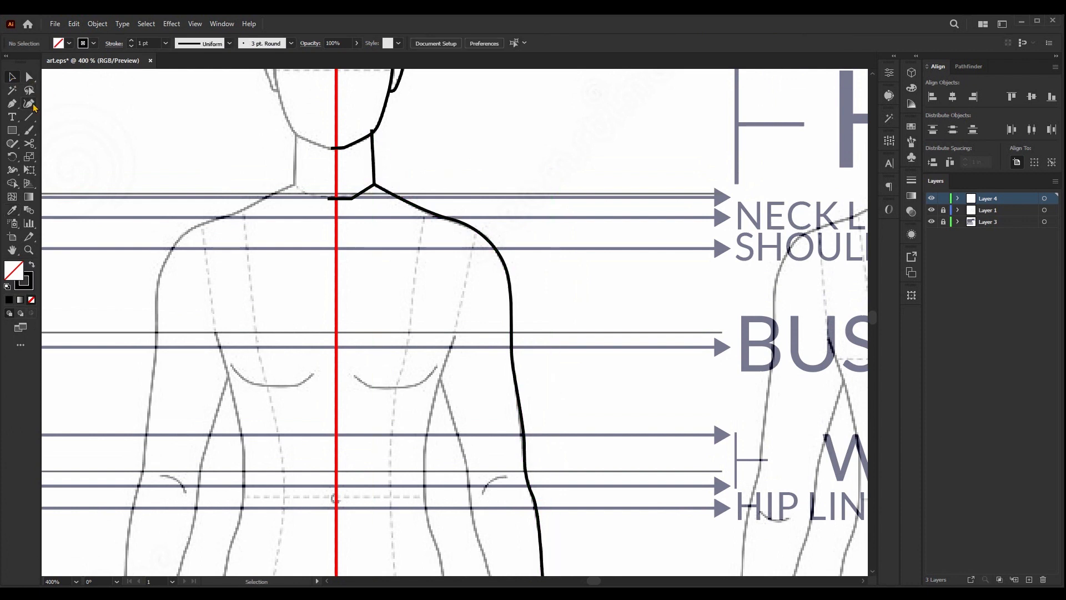
- Trace a new path from the fingertips up the palm line, around the thumb tip and down to the curve beside the fingers
{"action": "scroll", "coordinate": [477, 202], "scroll_direction": "down", "scroll_amount": 10}
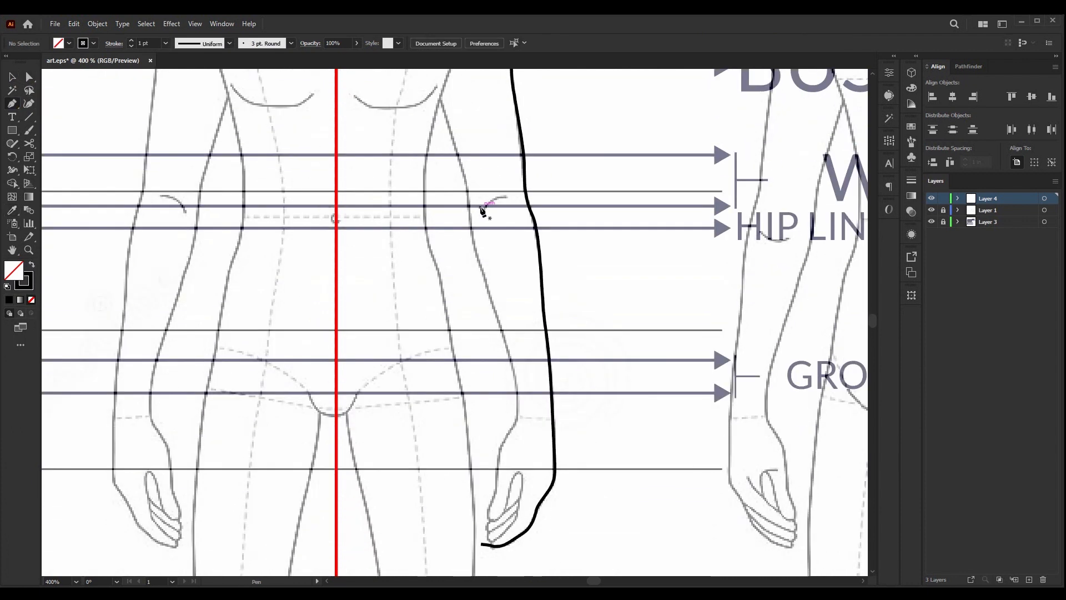
{"action": "scroll", "coordinate": [506, 362], "scroll_direction": "up", "scroll_amount": 5}
{"action": "left_click_drag", "start_coordinate": [440, 337], "coordinate": [509, 287]}
{"action": "scroll", "coordinate": [461, 289], "scroll_direction": "down", "scroll_amount": 2}
{"action": "scroll", "coordinate": [540, 214], "scroll_direction": "up", "scroll_amount": 2}
{"action": "left_click_drag", "start_coordinate": [496, 343], "coordinate": [430, 392]}
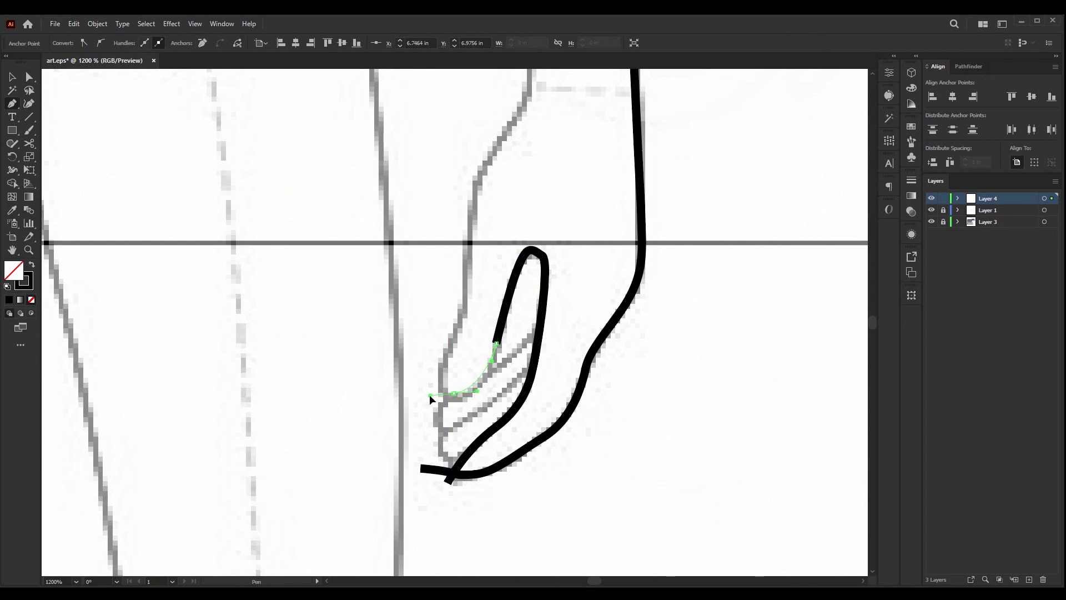
- Continue the path up the inner edge of the hand and past the wrist to the lower forearm
{"action": "left_click_drag", "start_coordinate": [449, 353], "coordinate": [468, 289]}
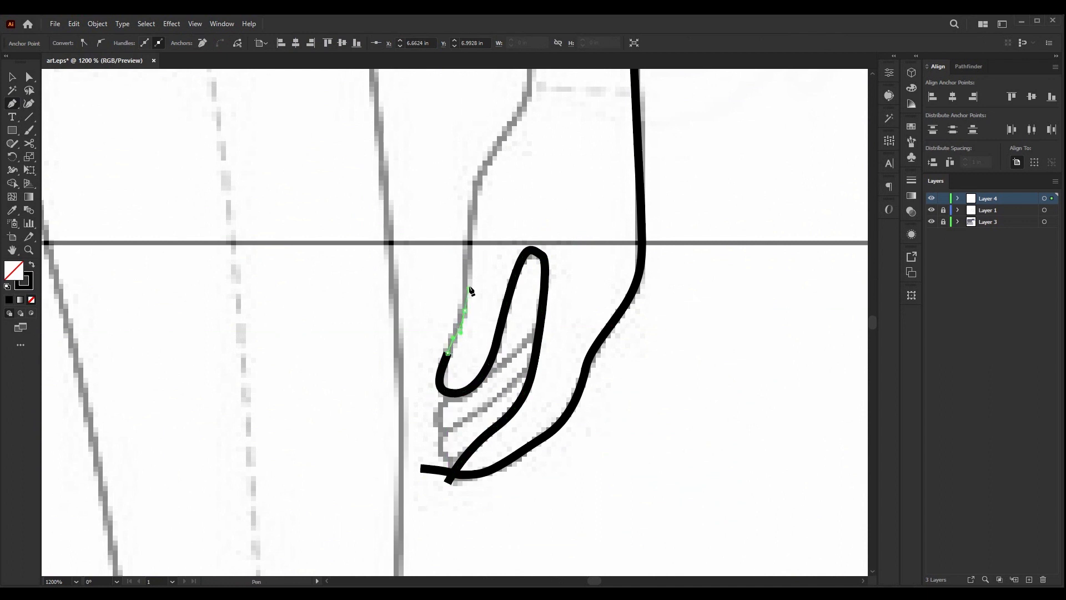
{"action": "scroll", "coordinate": [469, 260], "scroll_direction": "up", "scroll_amount": 2}
{"action": "left_click_drag", "start_coordinate": [472, 243], "coordinate": [472, 223]}
{"action": "scroll", "coordinate": [488, 222], "scroll_direction": "up", "scroll_amount": 5}
{"action": "left_click_drag", "start_coordinate": [519, 256], "coordinate": [522, 215]}
{"action": "scroll", "coordinate": [533, 225], "scroll_direction": "up", "scroll_amount": 5}
{"action": "scroll", "coordinate": [527, 222], "scroll_direction": "down", "scroll_amount": 1}
{"action": "scroll", "coordinate": [525, 208], "scroll_direction": "up", "scroll_amount": 1}
{"action": "scroll", "coordinate": [561, 264], "scroll_direction": "up", "scroll_amount": 3}
{"action": "scroll", "coordinate": [561, 264], "scroll_direction": "down", "scroll_amount": 2}
{"action": "scroll", "coordinate": [532, 329], "scroll_direction": "up", "scroll_amount": 4}
{"action": "scroll", "coordinate": [533, 333], "scroll_direction": "up", "scroll_amount": 2}
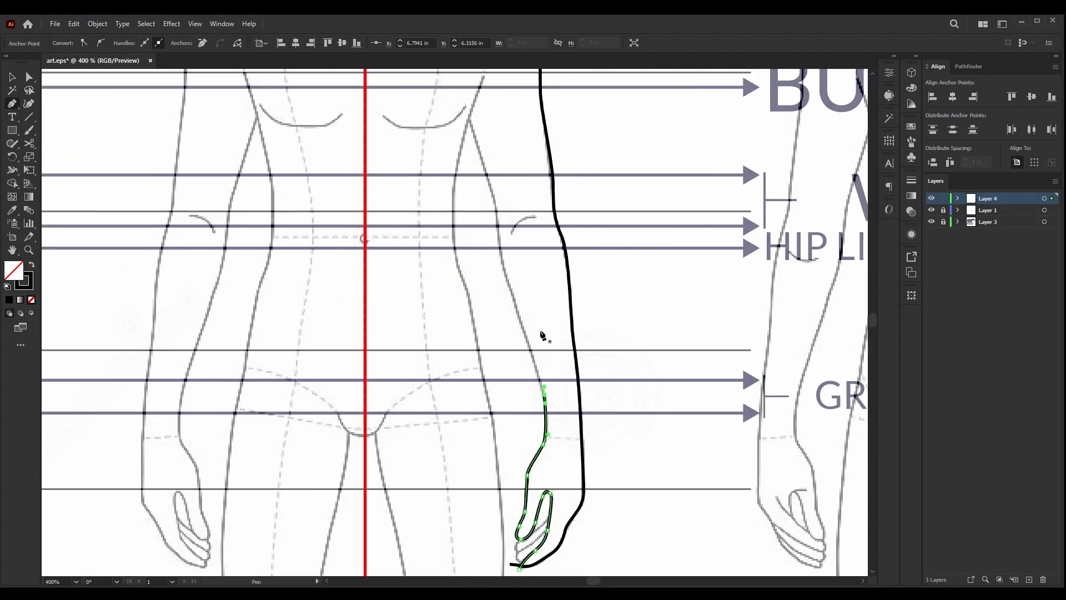
- Trace a new path from the armpit down the side of the torso, curving through the waist to the outer hip
{"action": "scroll", "coordinate": [477, 203], "scroll_direction": "up", "scroll_amount": 7}
{"action": "scroll", "coordinate": [469, 219], "scroll_direction": "down", "scroll_amount": 2}
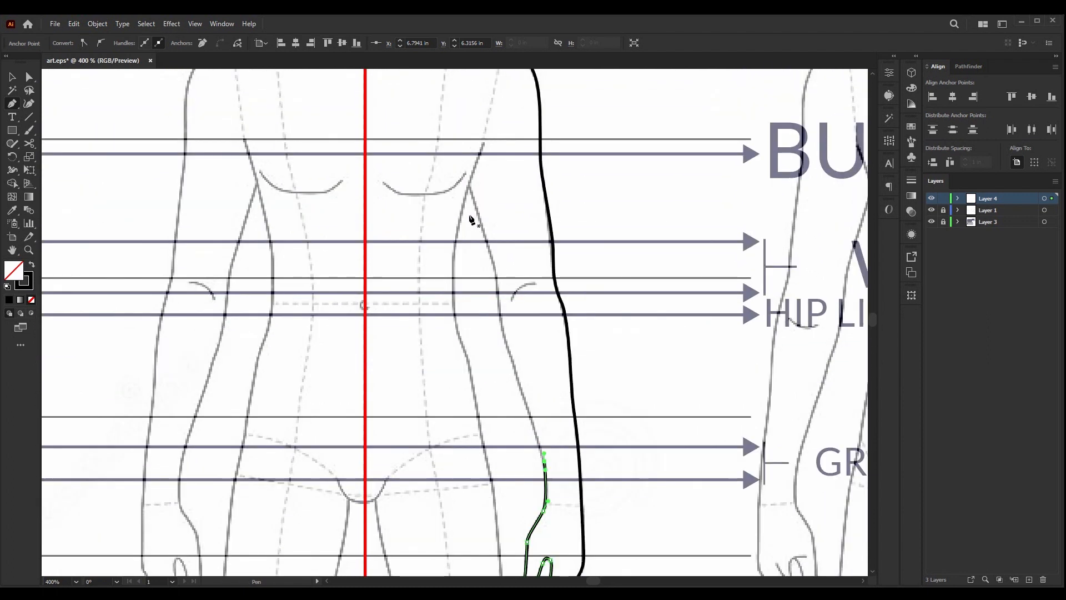
{"action": "left_click", "coordinate": [485, 146]}
{"action": "scroll", "coordinate": [472, 183], "scroll_direction": "down", "scroll_amount": 5}
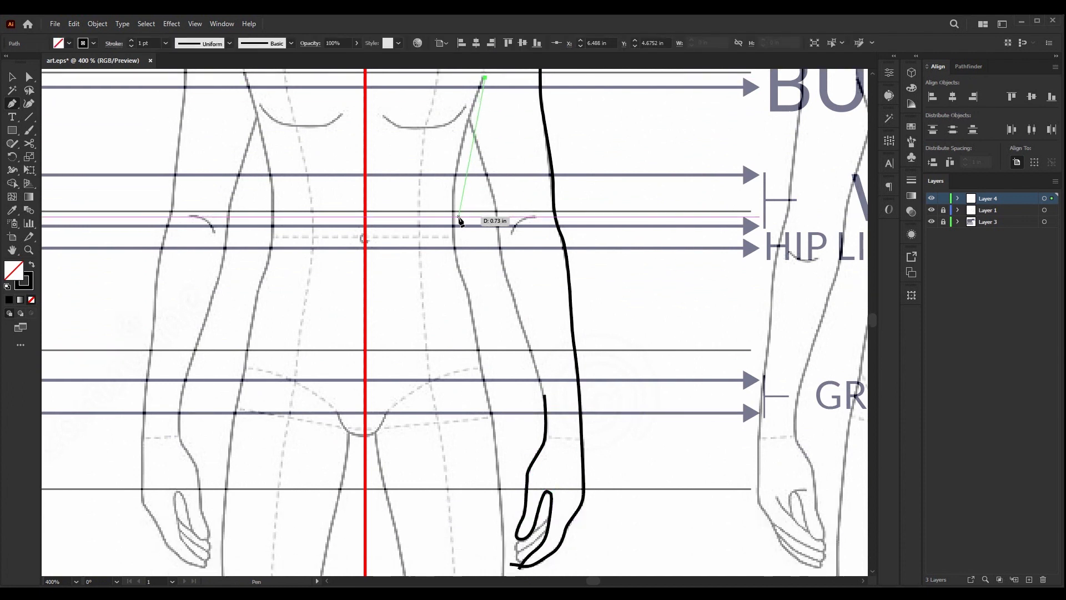
{"action": "left_click_drag", "start_coordinate": [453, 220], "coordinate": [461, 272]}
{"action": "scroll", "coordinate": [466, 281], "scroll_direction": "down", "scroll_amount": 3}
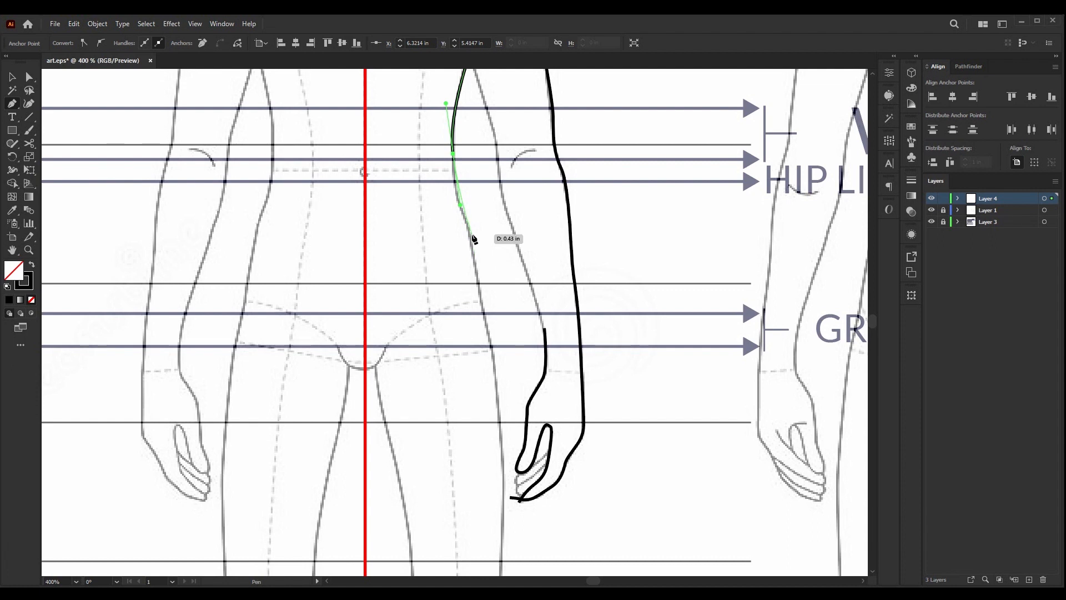
{"action": "scroll", "coordinate": [480, 281], "scroll_direction": "down", "scroll_amount": 3}
{"action": "left_click_drag", "start_coordinate": [491, 258], "coordinate": [501, 294]}
- Continue the path down the outer thigh past the hand to the knee line
{"action": "scroll", "coordinate": [502, 303], "scroll_direction": "down", "scroll_amount": 3}
{"action": "scroll", "coordinate": [504, 300], "scroll_direction": "down", "scroll_amount": 3}
{"action": "scroll", "coordinate": [500, 310], "scroll_direction": "down", "scroll_amount": 6}
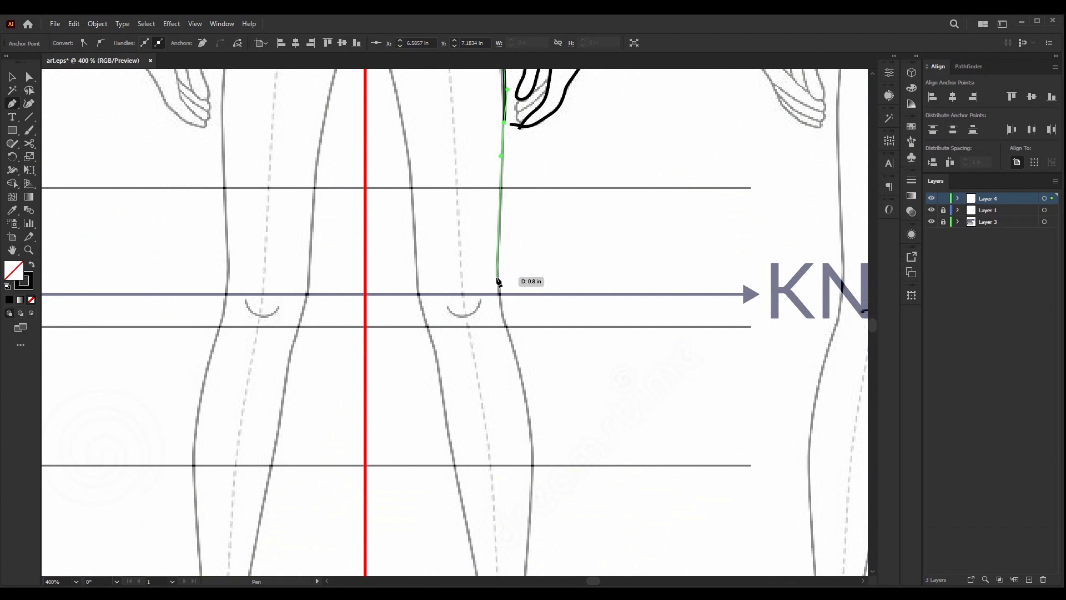
{"action": "scroll", "coordinate": [538, 158], "scroll_direction": "down", "scroll_amount": 5}
{"action": "scroll", "coordinate": [509, 165], "scroll_direction": "up", "scroll_amount": 4}
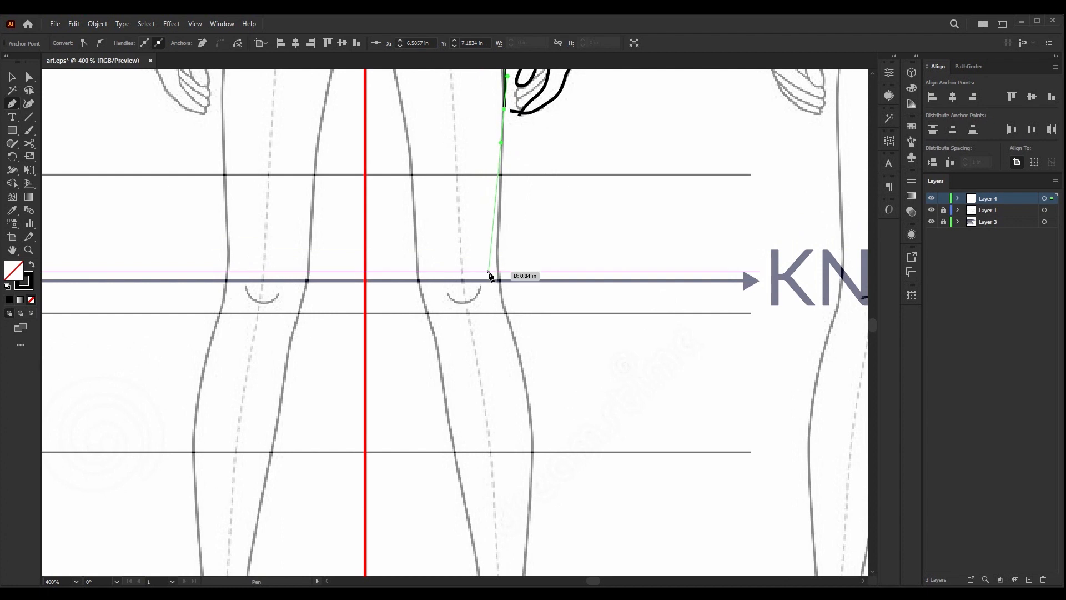
{"action": "left_click_drag", "start_coordinate": [499, 272], "coordinate": [513, 300]}
- Continue the path from the outer knee along the curve of the outer calf
{"action": "scroll", "coordinate": [506, 302], "scroll_direction": "down", "scroll_amount": 1}
{"action": "scroll", "coordinate": [524, 299], "scroll_direction": "down", "scroll_amount": 6}
{"action": "scroll", "coordinate": [522, 240], "scroll_direction": "down", "scroll_amount": 2}
{"action": "scroll", "coordinate": [521, 235], "scroll_direction": "down", "scroll_amount": 2}
{"action": "scroll", "coordinate": [531, 228], "scroll_direction": "up", "scroll_amount": 2}
{"action": "scroll", "coordinate": [530, 220], "scroll_direction": "up", "scroll_amount": 2}
{"action": "mouse_move", "coordinate": [521, 248]}
{"action": "left_mouse_down"}
{"action": "mouse_move", "coordinate": [511, 295]}
{"action": "mouse_move", "coordinate": [532, 324]}
{"action": "mouse_move", "coordinate": [526, 357]}
{"action": "mouse_move", "coordinate": [538, 333]}
{"action": "mouse_move", "coordinate": [530, 331]}
{"action": "mouse_move", "coordinate": [533, 353]}
{"action": "mouse_move", "coordinate": [545, 335]}
{"action": "mouse_move", "coordinate": [579, 368]}
{"action": "mouse_move", "coordinate": [573, 393]}
{"action": "mouse_move", "coordinate": [495, 433]}
{"action": "mouse_move", "coordinate": [465, 420]}
{"action": "left_mouse_up"}
- Continue the path down to the outer ankle, around the foot at the feet line and back up to the inner ankle
{"action": "scroll", "coordinate": [519, 271], "scroll_direction": "down", "scroll_amount": 2}
{"action": "scroll", "coordinate": [505, 316], "scroll_direction": "down", "scroll_amount": 1}
{"action": "scroll", "coordinate": [512, 294], "scroll_direction": "up", "scroll_amount": 1}
{"action": "scroll", "coordinate": [530, 349], "scroll_direction": "down", "scroll_amount": 1}
{"action": "scroll", "coordinate": [533, 344], "scroll_direction": "down", "scroll_amount": 2}
{"action": "scroll", "coordinate": [551, 344], "scroll_direction": "down", "scroll_amount": 3}
{"action": "left_click_drag", "start_coordinate": [439, 386], "coordinate": [437, 364]}
{"action": "scroll", "coordinate": [437, 338], "scroll_direction": "up", "scroll_amount": 1}
{"action": "left_click_drag", "start_coordinate": [438, 285], "coordinate": [438, 283]}
{"action": "mouse_move", "coordinate": [433, 240]}
{"action": "left_mouse_down"}
{"action": "mouse_move", "coordinate": [428, 231]}
{"action": "mouse_move", "coordinate": [417, 253]}
{"action": "mouse_move", "coordinate": [431, 230]}
{"action": "left_mouse_up"}
{"action": "scroll", "coordinate": [428, 231], "scroll_direction": "up", "scroll_amount": 2}
{"action": "left_click", "coordinate": [453, 226]}
- Trace the small kneecap curve just below the knee line as a separate path
{"action": "scroll", "coordinate": [485, 279], "scroll_direction": "up", "scroll_amount": 2}
{"action": "scroll", "coordinate": [484, 282], "scroll_direction": "up", "scroll_amount": 3}
{"action": "scroll", "coordinate": [472, 270], "scroll_direction": "down", "scroll_amount": 4}
{"action": "scroll", "coordinate": [444, 222], "scroll_direction": "up", "scroll_amount": 6}
{"action": "scroll", "coordinate": [454, 352], "scroll_direction": "down", "scroll_amount": 2}
{"action": "scroll", "coordinate": [493, 281], "scroll_direction": "up", "scroll_amount": 3}
{"action": "left_click", "coordinate": [489, 260]}
{"action": "left_click_drag", "start_coordinate": [438, 276], "coordinate": [398, 255]}
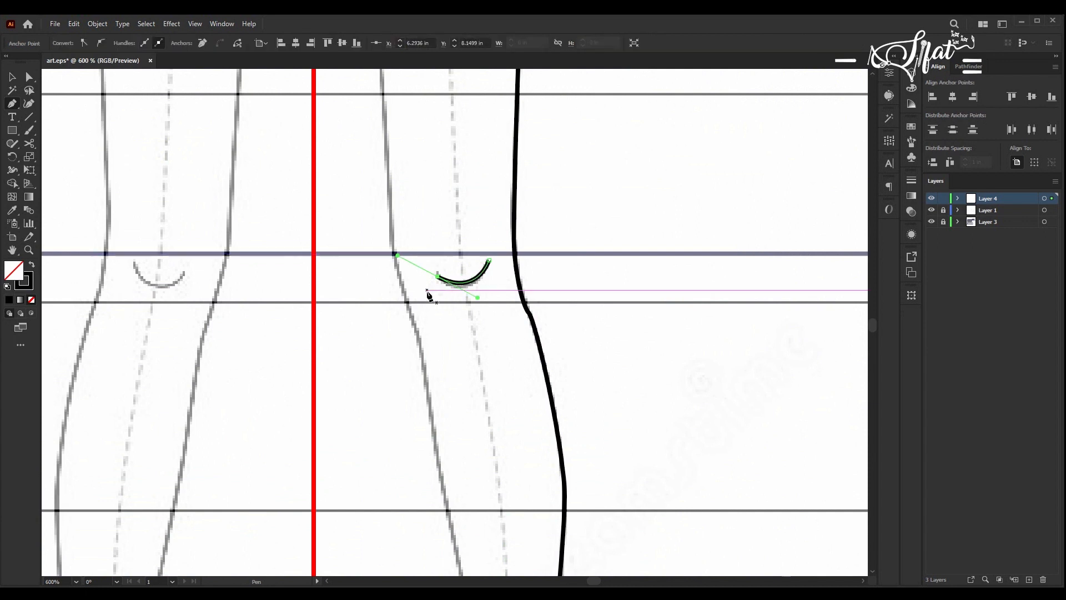
- Deselect the kneecap curve and examine the traced half figure from shoulder to ankle against the reference
{"action": "left_click", "coordinate": [12, 77]}
{"action": "scroll", "coordinate": [408, 224], "scroll_direction": "down", "scroll_amount": 4}
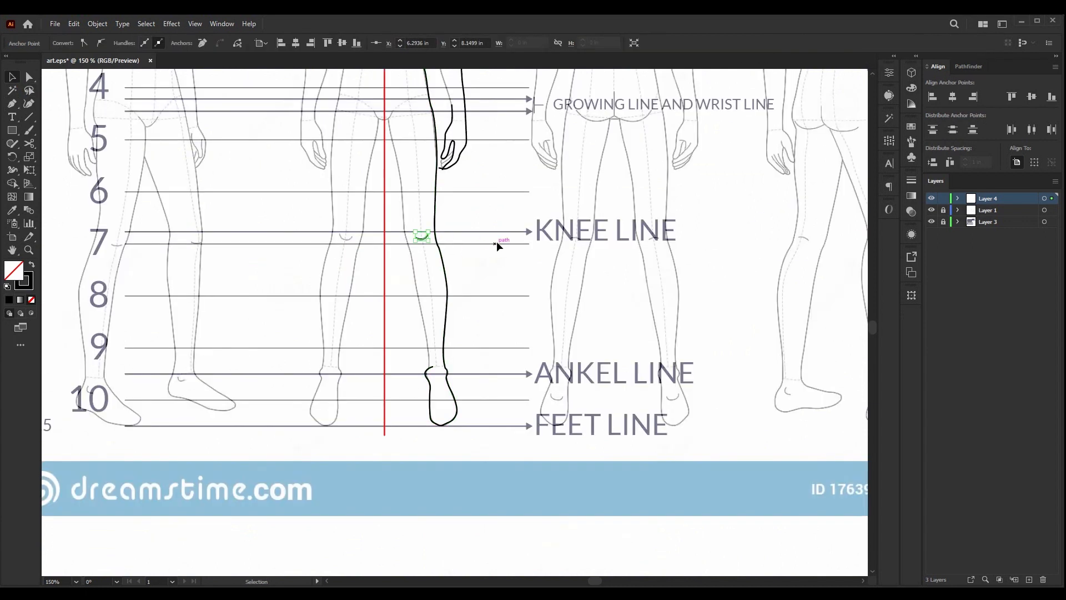
{"action": "scroll", "coordinate": [422, 155], "scroll_direction": "up", "scroll_amount": 5}
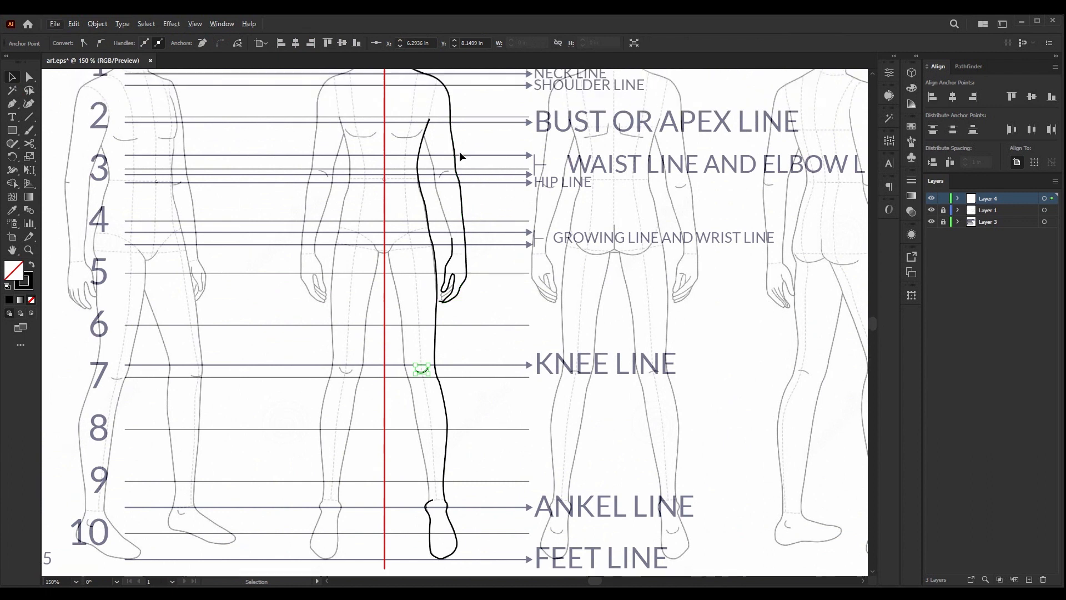
{"action": "scroll", "coordinate": [459, 151], "scroll_direction": "down", "scroll_amount": 2}
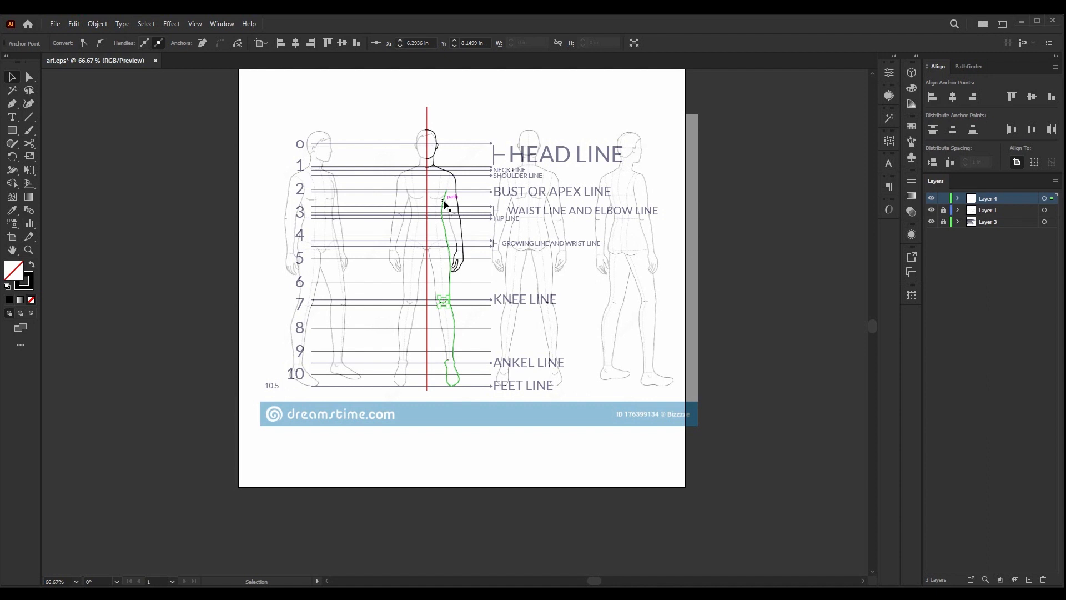
{"action": "scroll", "coordinate": [443, 247], "scroll_direction": "up", "scroll_amount": 3, "text": "alt"}
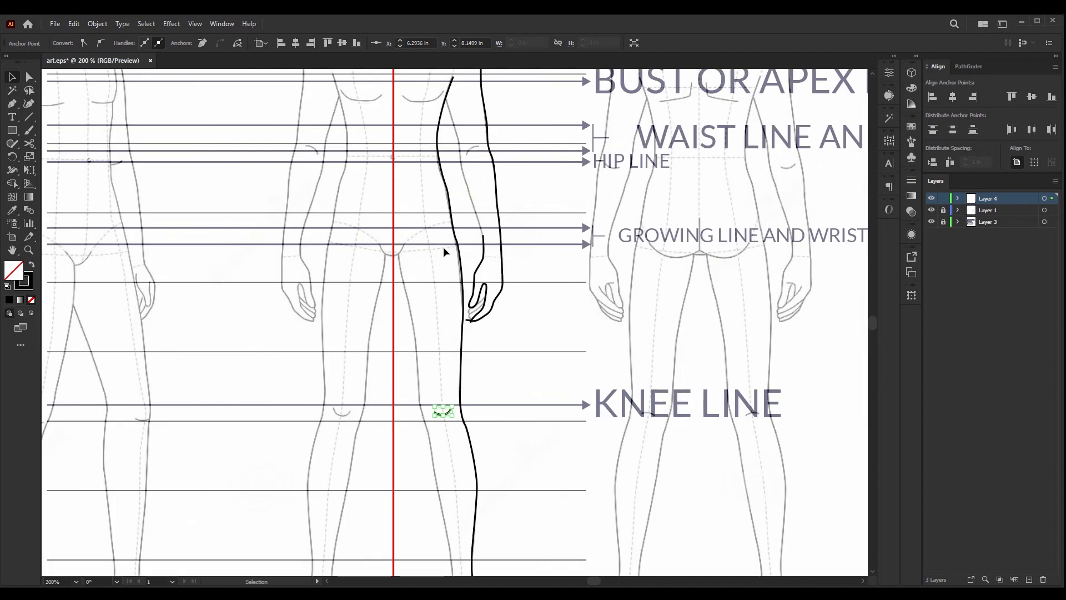
{"action": "scroll", "coordinate": [445, 232], "scroll_direction": "down", "scroll_amount": 1}
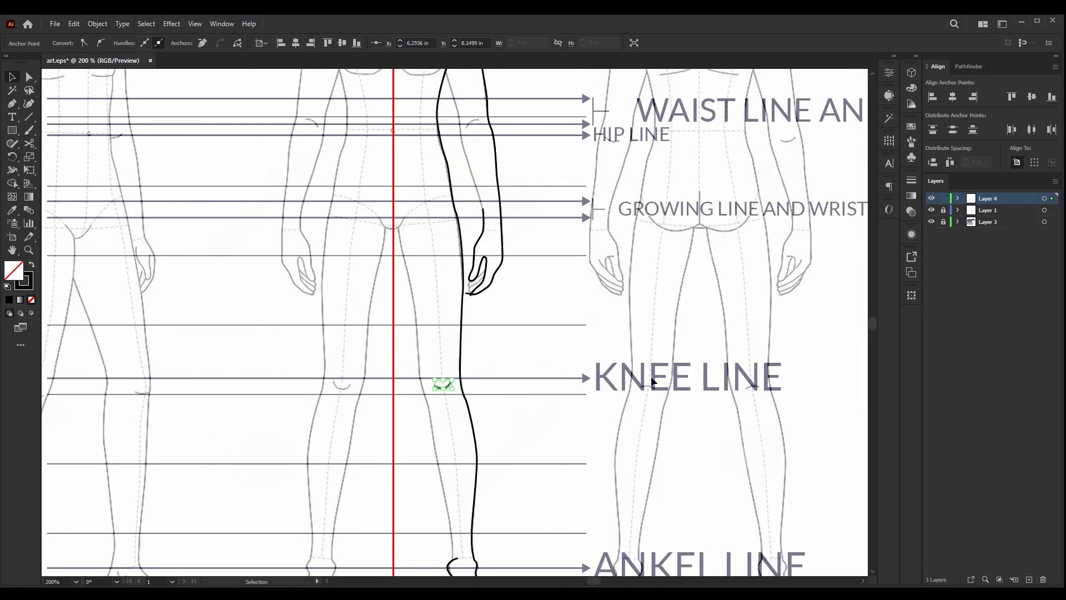
{"action": "left_click", "coordinate": [533, 344]}
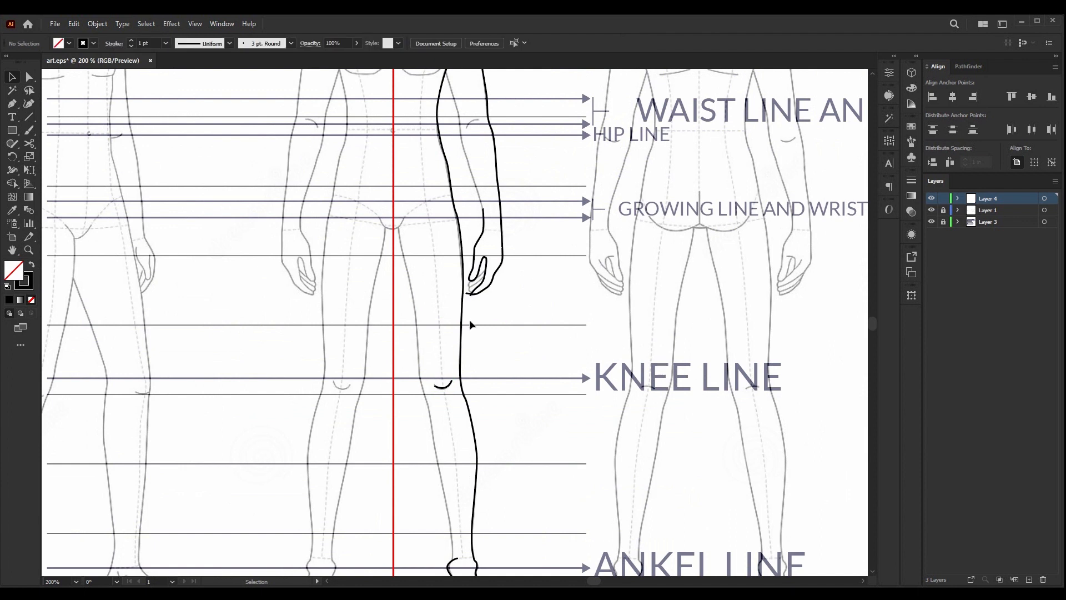
{"action": "scroll", "coordinate": [371, 167], "scroll_direction": "up", "scroll_amount": 5}
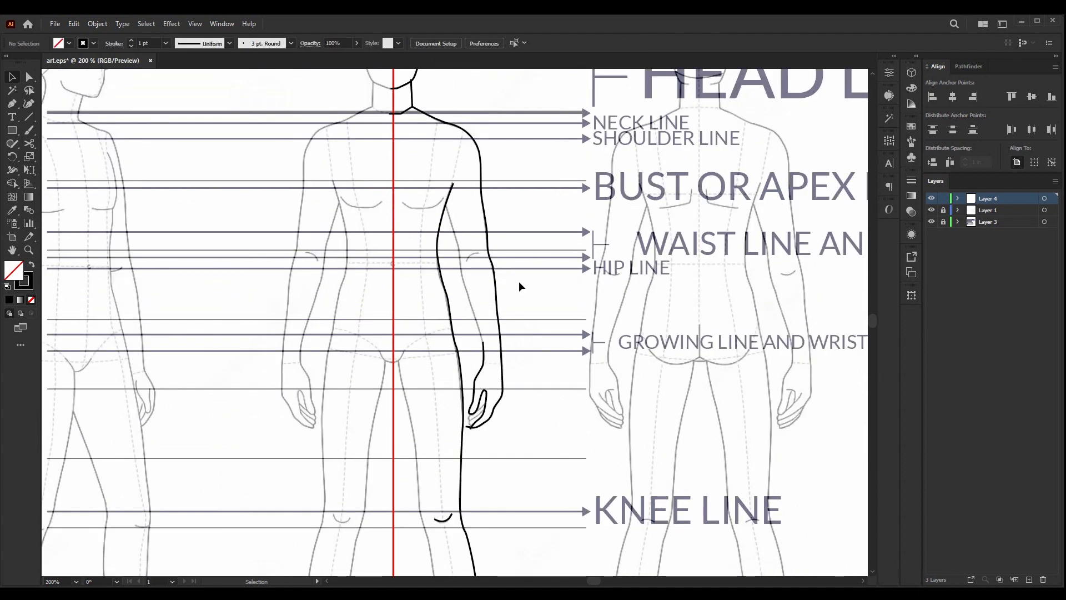
{"action": "scroll", "coordinate": [555, 333], "scroll_direction": "down", "scroll_amount": 6}
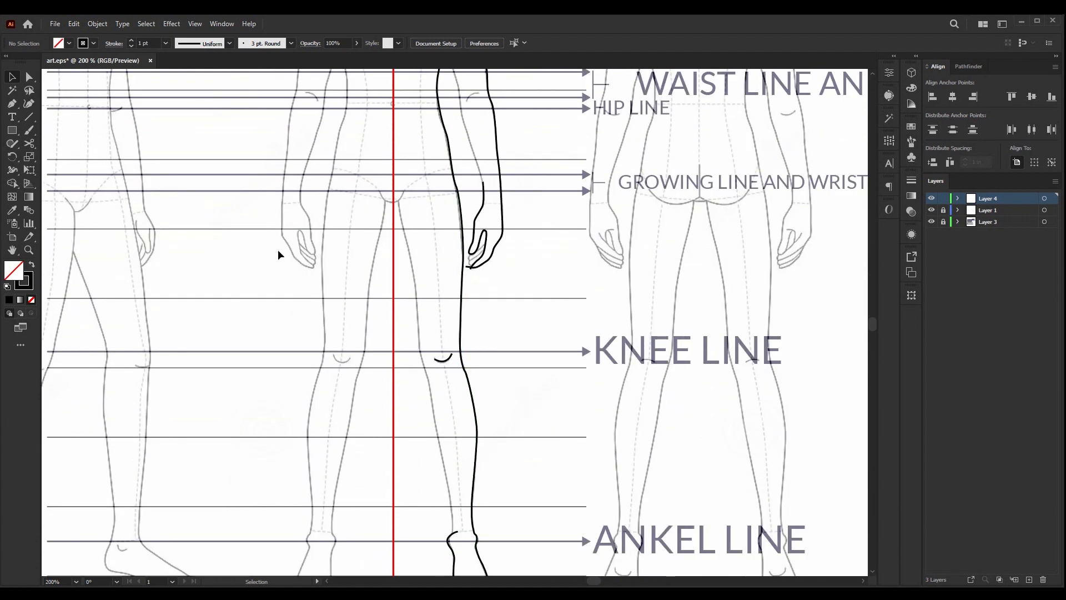
- Trace the groin line with the Pen tool from the crotch at the centre line, curving out to just beyond the outer hip
{"action": "left_click", "coordinate": [11, 105]}
{"action": "scroll", "coordinate": [414, 191], "scroll_direction": "down", "scroll_amount": 3}
{"action": "scroll", "coordinate": [447, 272], "scroll_direction": "up", "scroll_amount": 6}
{"action": "scroll", "coordinate": [397, 251], "scroll_direction": "up", "scroll_amount": 1}
{"action": "scroll", "coordinate": [384, 389], "scroll_direction": "down", "scroll_amount": 4}
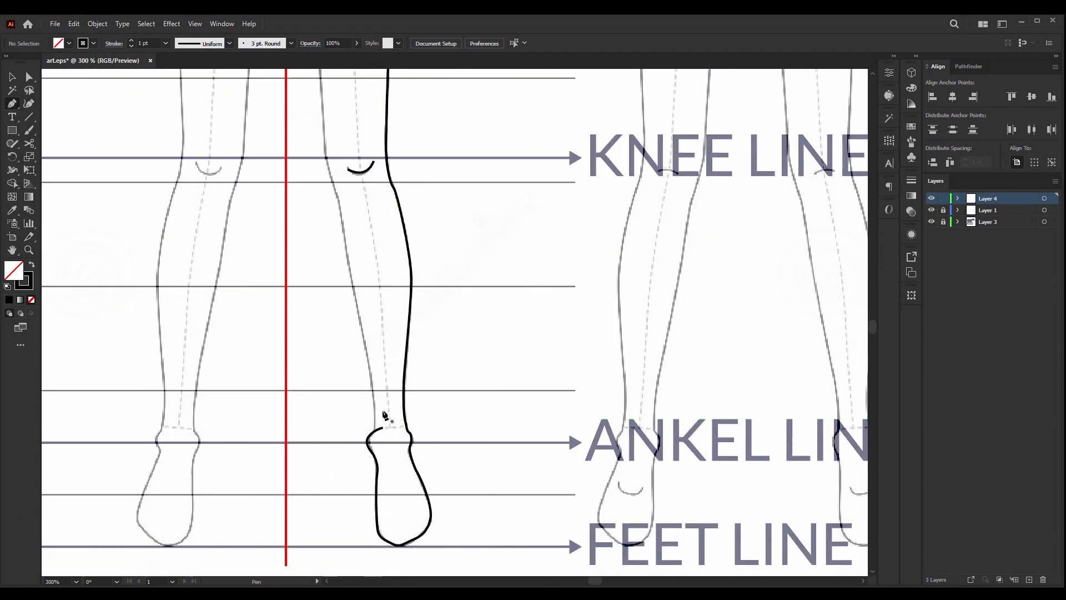
{"action": "scroll", "coordinate": [428, 335], "scroll_direction": "down", "scroll_amount": 3}
{"action": "scroll", "coordinate": [429, 335], "scroll_direction": "up", "scroll_amount": 3}
{"action": "scroll", "coordinate": [411, 347], "scroll_direction": "up", "scroll_amount": 1}
{"action": "scroll", "coordinate": [410, 345], "scroll_direction": "down", "scroll_amount": 2}
{"action": "scroll", "coordinate": [383, 276], "scroll_direction": "up", "scroll_amount": 1}
{"action": "scroll", "coordinate": [362, 222], "scroll_direction": "up", "scroll_amount": 5}
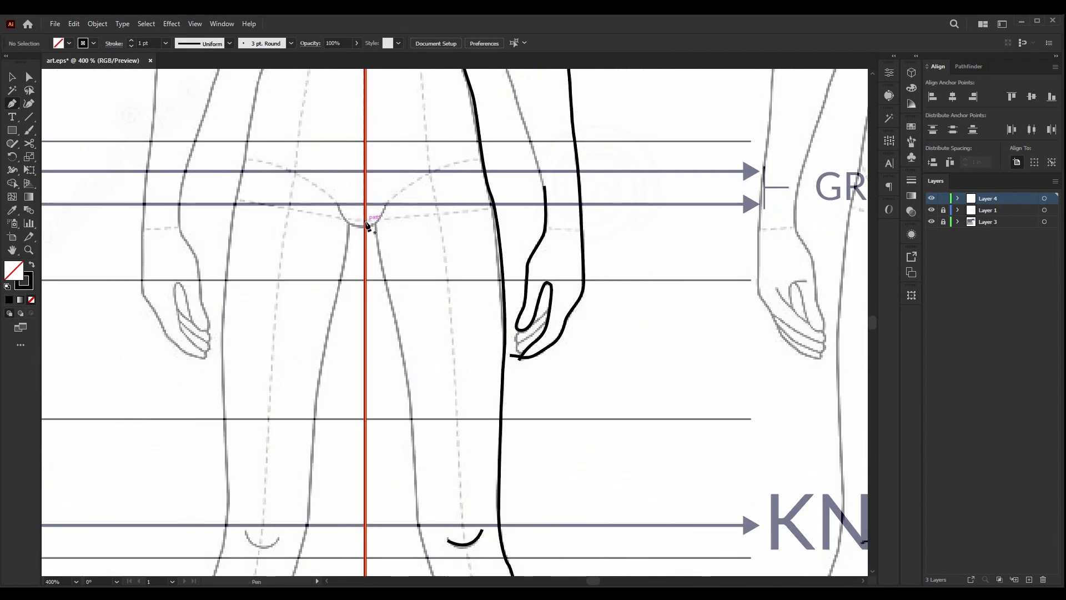
{"action": "scroll", "coordinate": [361, 227], "scroll_direction": "up", "scroll_amount": 2}
{"action": "left_click", "coordinate": [369, 228]}
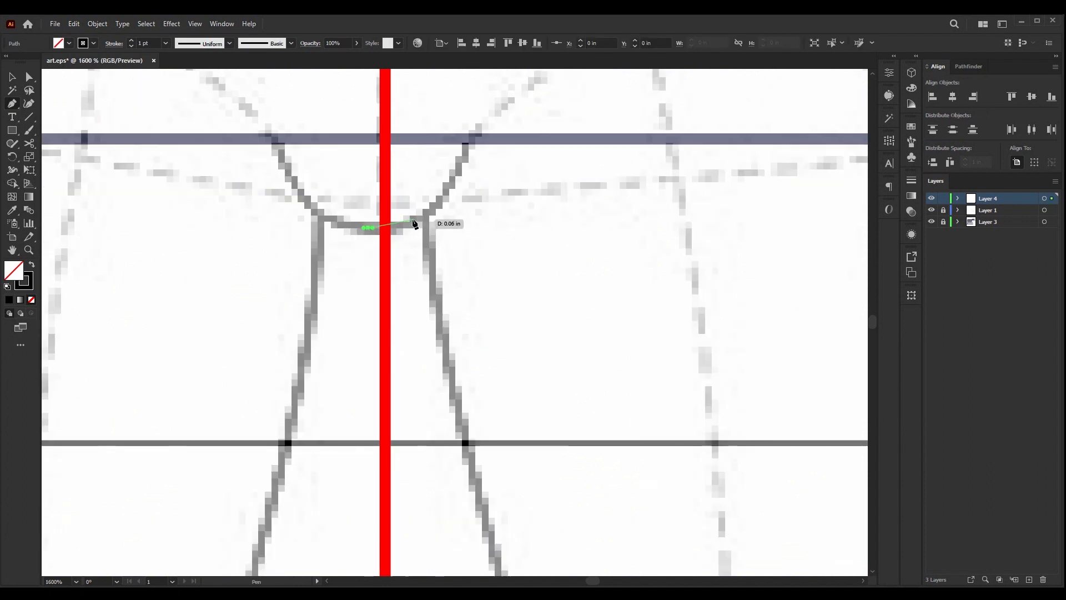
{"action": "scroll", "coordinate": [438, 233], "scroll_direction": "down", "scroll_amount": 4}
{"action": "scroll", "coordinate": [416, 234], "scroll_direction": "up", "scroll_amount": 4}
{"action": "scroll", "coordinate": [428, 221], "scroll_direction": "down", "scroll_amount": 4}
{"action": "scroll", "coordinate": [412, 238], "scroll_direction": "up", "scroll_amount": 2}
{"action": "left_click_drag", "start_coordinate": [376, 255], "coordinate": [394, 215]}
{"action": "scroll", "coordinate": [522, 187], "scroll_direction": "up", "scroll_amount": 2}
{"action": "left_click_drag", "start_coordinate": [521, 212], "coordinate": [583, 203]}
{"action": "left_click", "coordinate": [599, 208]}
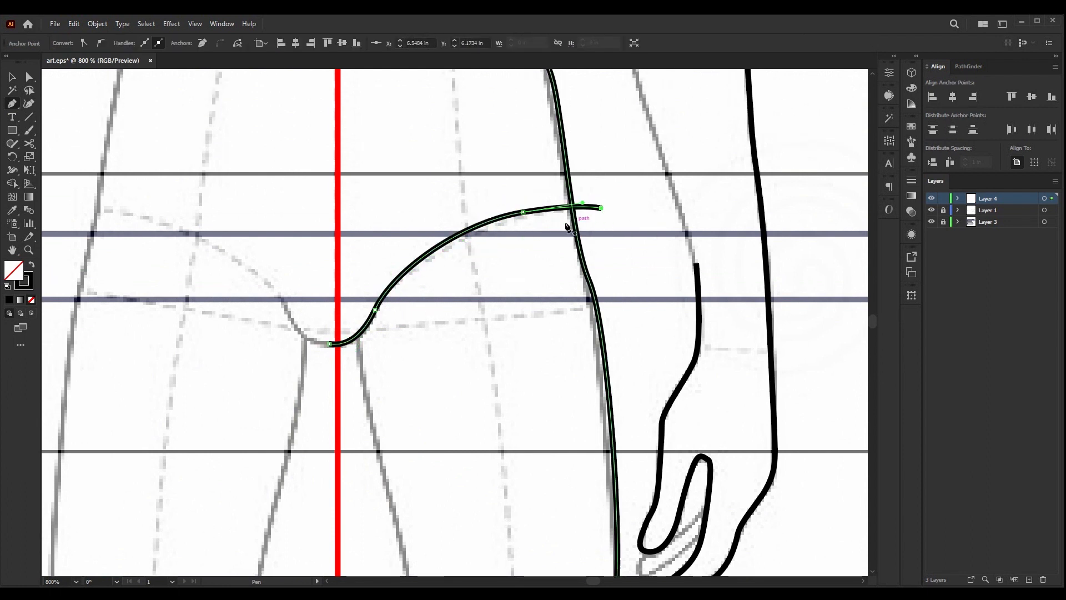
- Trace the inner arm from the armpit past the elbow down to the open end of the inner wrist line
{"action": "key", "text": "ctrl+minus"}
{"action": "key", "text": "ctrl+minus"}
{"action": "key", "text": "ctrl+minus"}
{"action": "scroll", "coordinate": [506, 165], "scroll_direction": "up", "scroll_amount": 5}
{"action": "scroll", "coordinate": [478, 120], "scroll_direction": "up", "scroll_amount": 1}
{"action": "left_click", "coordinate": [466, 109]}
{"action": "left_click_drag", "start_coordinate": [501, 213], "coordinate": [517, 249]}
{"action": "scroll", "coordinate": [520, 264], "scroll_direction": "down", "scroll_amount": 3}
{"action": "mouse_move", "coordinate": [528, 291]}
{"action": "left_mouse_down"}
{"action": "mouse_move", "coordinate": [529, 315]}
{"action": "mouse_move", "coordinate": [618, 405]}
{"action": "left_mouse_up"}
{"action": "scroll", "coordinate": [534, 319], "scroll_direction": "down", "scroll_amount": 7}
{"action": "scroll", "coordinate": [594, 357], "scroll_direction": "down", "scroll_amount": 8}
{"action": "left_click", "coordinate": [622, 437]}
- Trace the short elbow crease inside the arm near the waist and elbow line
{"action": "scroll", "coordinate": [526, 348], "scroll_direction": "down", "scroll_amount": 3}
{"action": "left_click", "coordinate": [560, 252]}
{"action": "left_click_drag", "start_coordinate": [538, 268], "coordinate": [542, 283]}
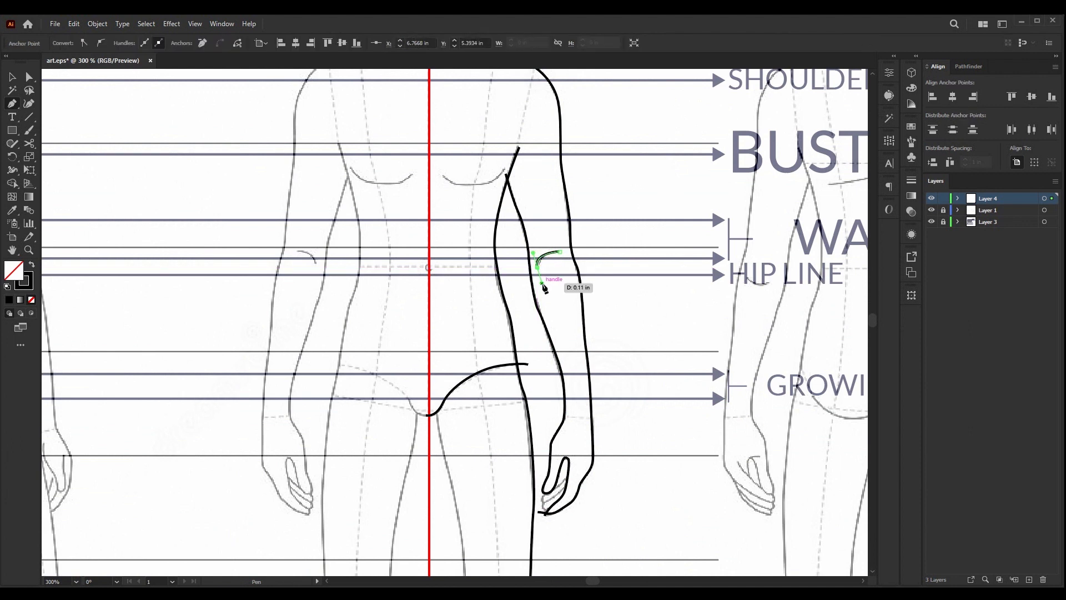
- Trace the curve under the chest from beside the armpit toward the centre line and end the path
{"action": "scroll", "coordinate": [469, 183], "scroll_direction": "up", "scroll_amount": 3}
{"action": "left_click_drag", "start_coordinate": [562, 147], "coordinate": [499, 184]}
{"action": "left_click", "coordinate": [433, 185]}
{"action": "left_click_drag", "start_coordinate": [391, 148], "coordinate": [391, 148]}
{"action": "key", "text": "Escape"}
- Trace the inner leg from the crotch beside the centre line down the inner thigh to the knee
{"action": "scroll", "coordinate": [345, 185], "scroll_direction": "down", "scroll_amount": 5, "text": "alt"}
{"action": "scroll", "coordinate": [344, 185], "scroll_direction": "down", "scroll_amount": 6}
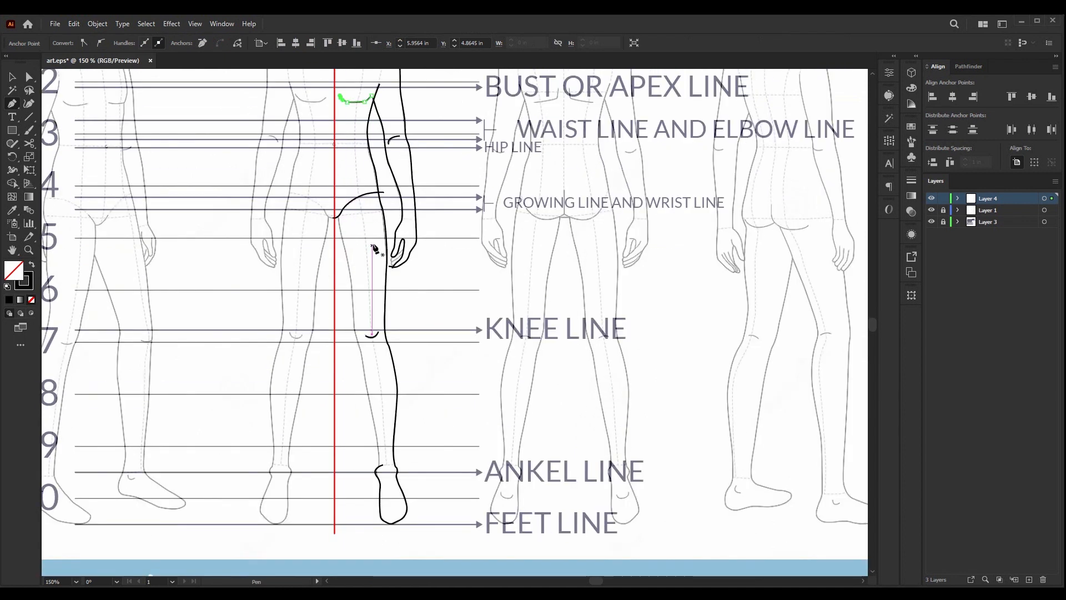
{"action": "scroll", "coordinate": [341, 183], "scroll_direction": "up", "scroll_amount": 3, "text": "alt"}
{"action": "scroll", "coordinate": [341, 183], "scroll_direction": "down", "scroll_amount": 2}
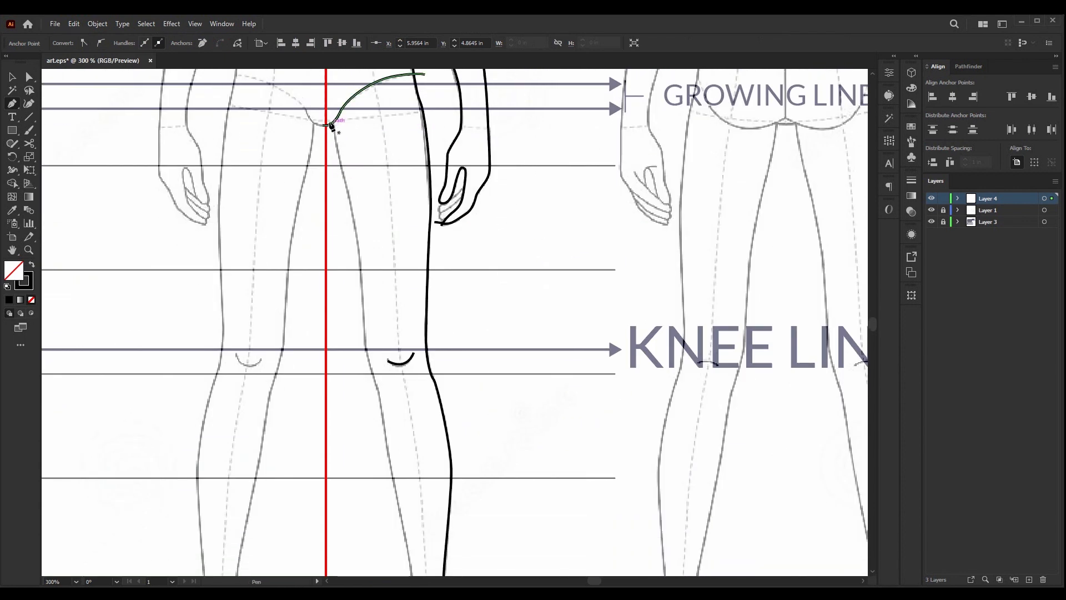
{"action": "left_click_drag", "start_coordinate": [329, 120], "coordinate": [346, 180]}
{"action": "scroll", "coordinate": [356, 218], "scroll_direction": "down", "scroll_amount": 3}
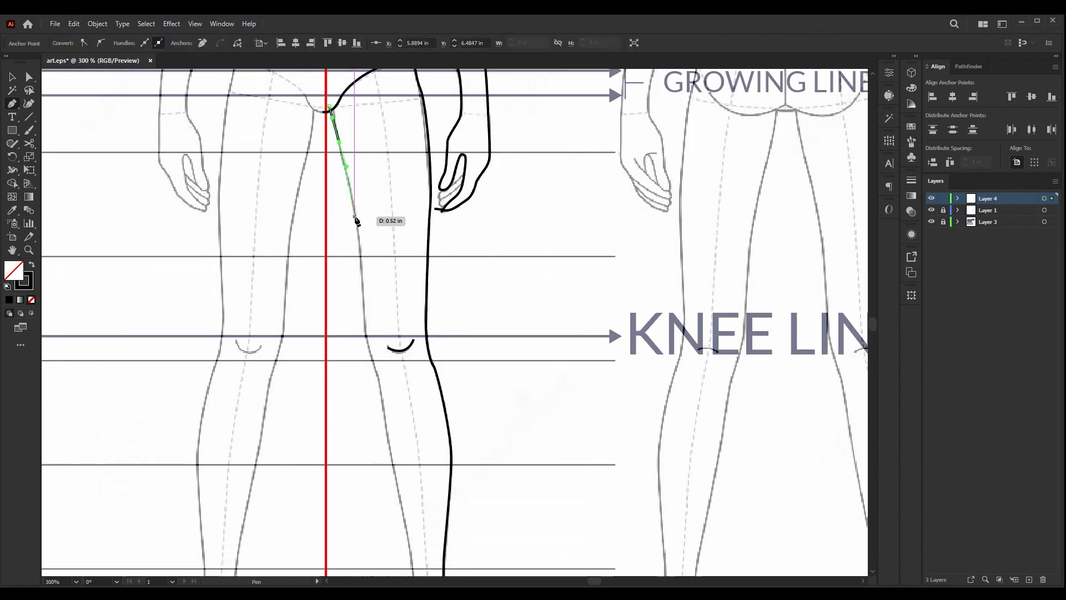
{"action": "left_click_drag", "start_coordinate": [362, 229], "coordinate": [359, 249]}
{"action": "scroll", "coordinate": [361, 259], "scroll_direction": "down", "scroll_amount": 2}
{"action": "left_click_drag", "start_coordinate": [367, 286], "coordinate": [409, 325]}
- Continue the inner leg path down the inner calf to the top of the inner ankle and end it
{"action": "scroll", "coordinate": [375, 312], "scroll_direction": "down", "scroll_amount": 2}
{"action": "scroll", "coordinate": [379, 315], "scroll_direction": "down", "scroll_amount": 3}
{"action": "scroll", "coordinate": [385, 298], "scroll_direction": "down", "scroll_amount": 6}
{"action": "scroll", "coordinate": [417, 352], "scroll_direction": "down", "scroll_amount": 4}
{"action": "left_click_drag", "start_coordinate": [417, 362], "coordinate": [417, 363]}
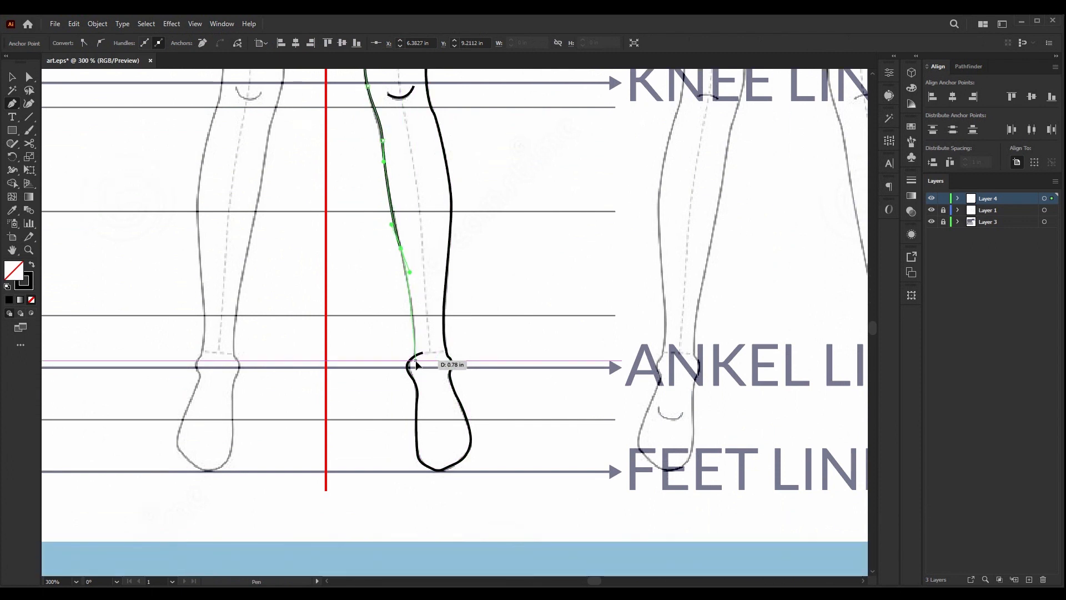
{"action": "key", "text": "Escape"}
{"action": "scroll", "coordinate": [312, 283], "scroll_direction": "down", "scroll_amount": 4}
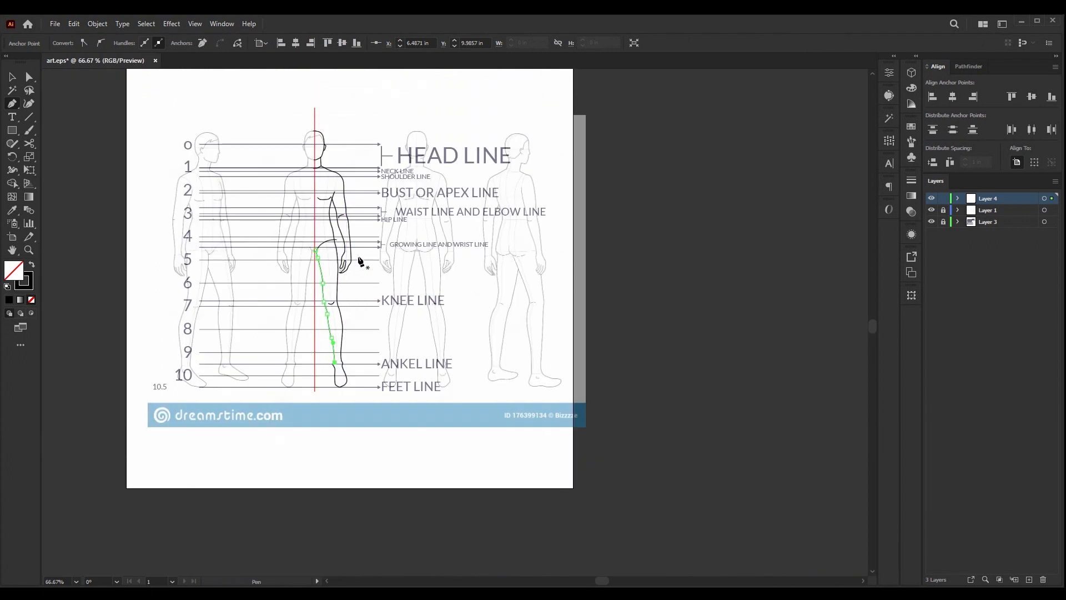
{"action": "scroll", "coordinate": [359, 261], "scroll_direction": "up", "scroll_amount": 3}
{"action": "key", "text": "v"}
{"action": "scroll", "coordinate": [448, 142], "scroll_direction": "down", "scroll_amount": 1}
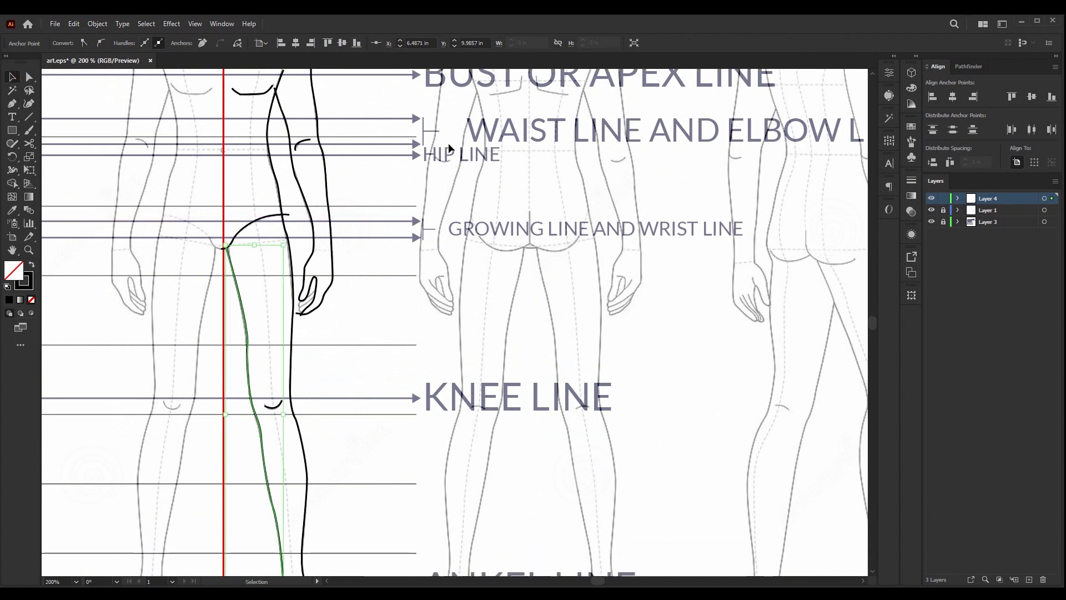
{"action": "scroll", "coordinate": [449, 142], "scroll_direction": "down", "scroll_amount": 1}
{"action": "scroll", "coordinate": [469, 143], "scroll_direction": "up", "scroll_amount": 3}
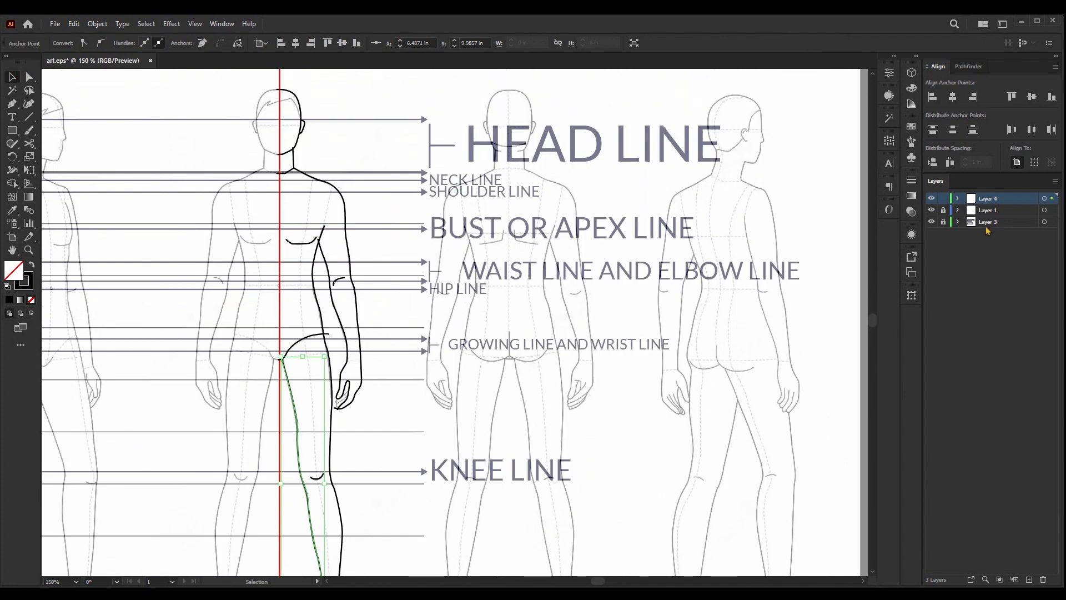
{"action": "left_click", "coordinate": [987, 222]}
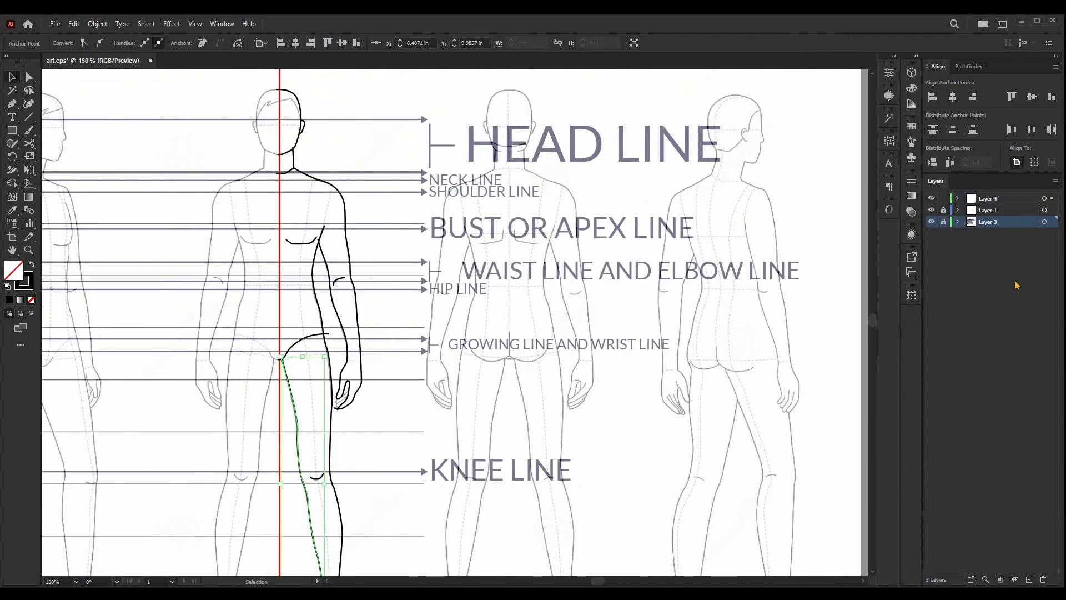
{"action": "left_click", "coordinate": [1043, 579]}
{"action": "left_click", "coordinate": [564, 322]}
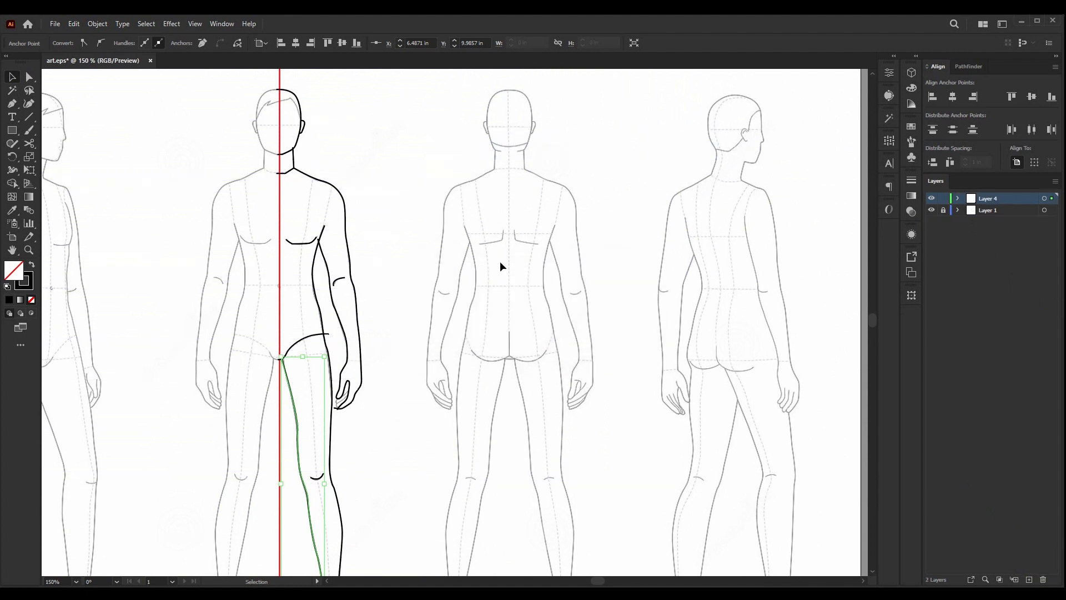
{"action": "key", "text": "ctrl+z"}
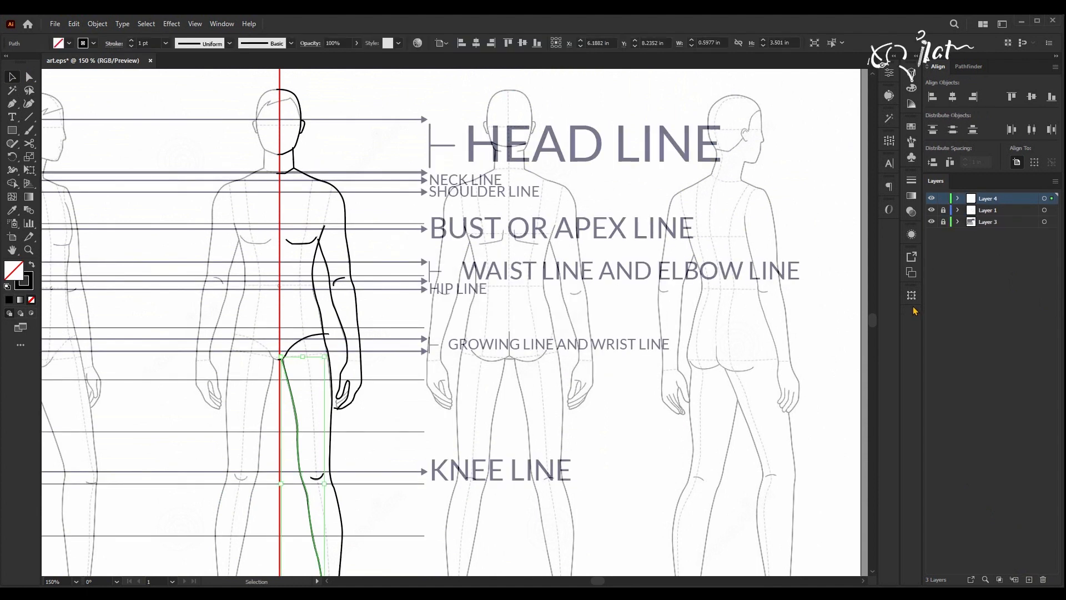
- Lock Layer 3 with the proportion chart and toggle Layer 1's visibility to check what it holds
{"action": "left_click", "coordinate": [943, 221]}
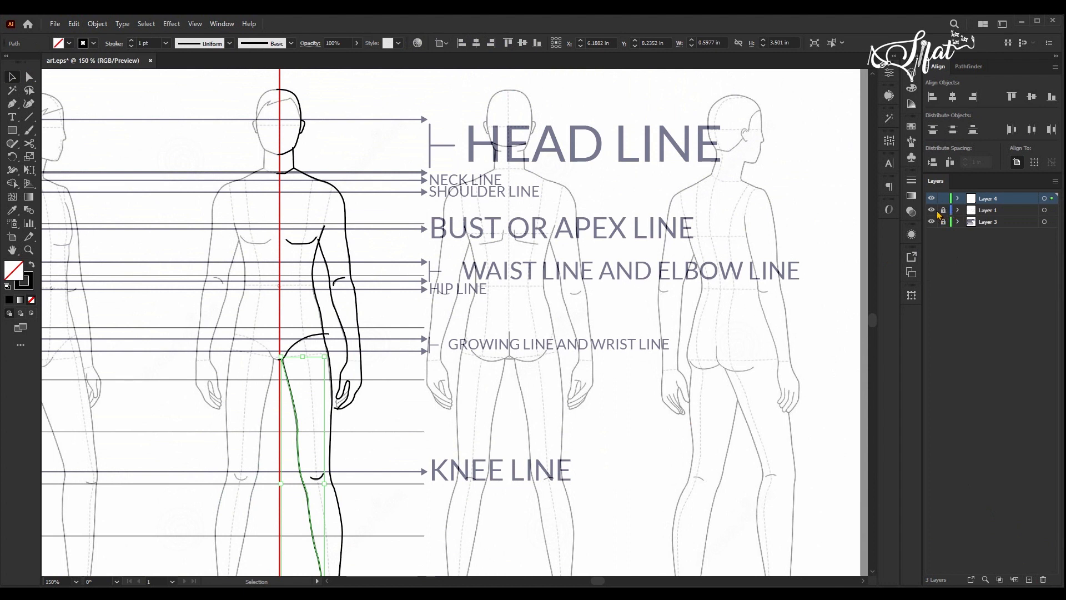
{"action": "left_click", "coordinate": [932, 209]}
{"action": "left_click", "coordinate": [931, 210]}
- Delete Layer 1 with the reference figures and make Layer 4 the active layer
{"action": "left_click", "coordinate": [997, 209]}
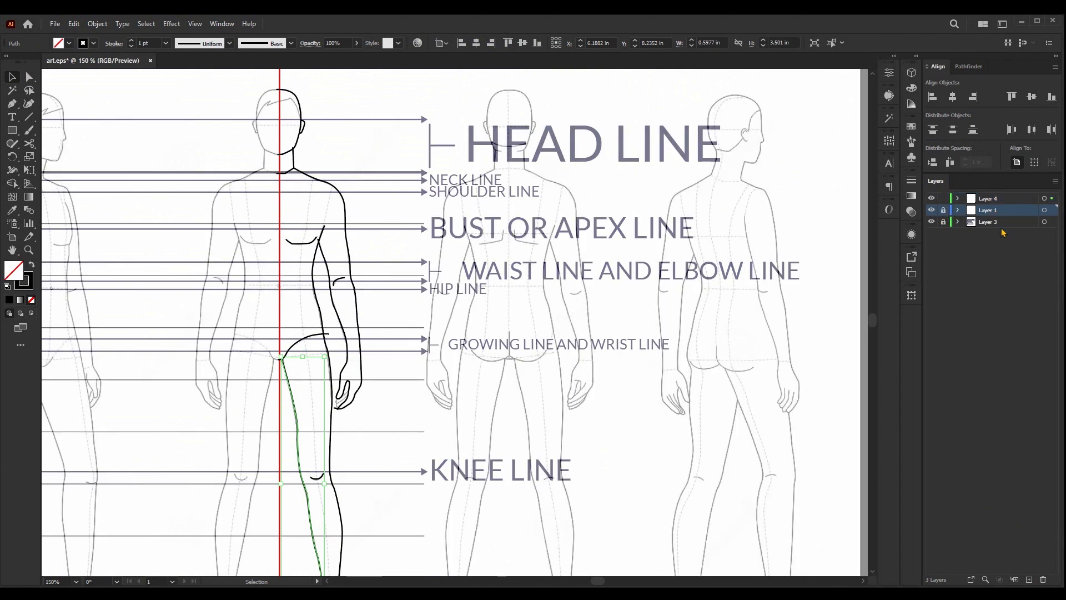
{"action": "left_click", "coordinate": [1043, 579]}
{"action": "left_click", "coordinate": [558, 317]}
{"action": "scroll", "coordinate": [484, 187], "scroll_direction": "down", "scroll_amount": 1}
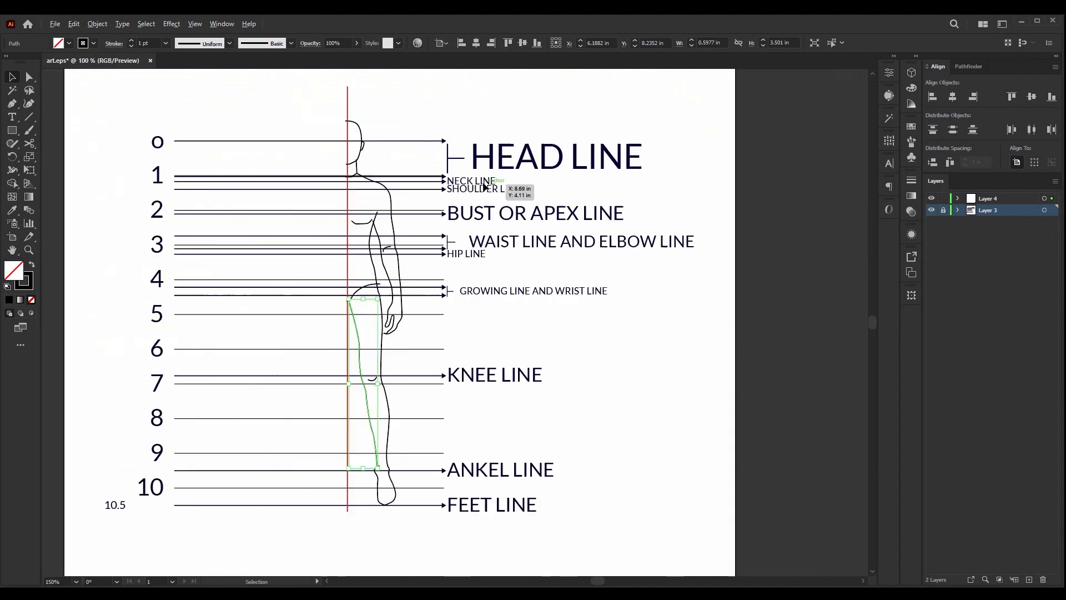
{"action": "scroll", "coordinate": [405, 166], "scroll_direction": "up", "scroll_amount": 1}
{"action": "left_click", "coordinate": [999, 199]}
- Apply the double-bulge variable width profile to the head outline and set its stroke weight to 2 pt
{"action": "scroll", "coordinate": [341, 91], "scroll_direction": "up", "scroll_amount": 2}
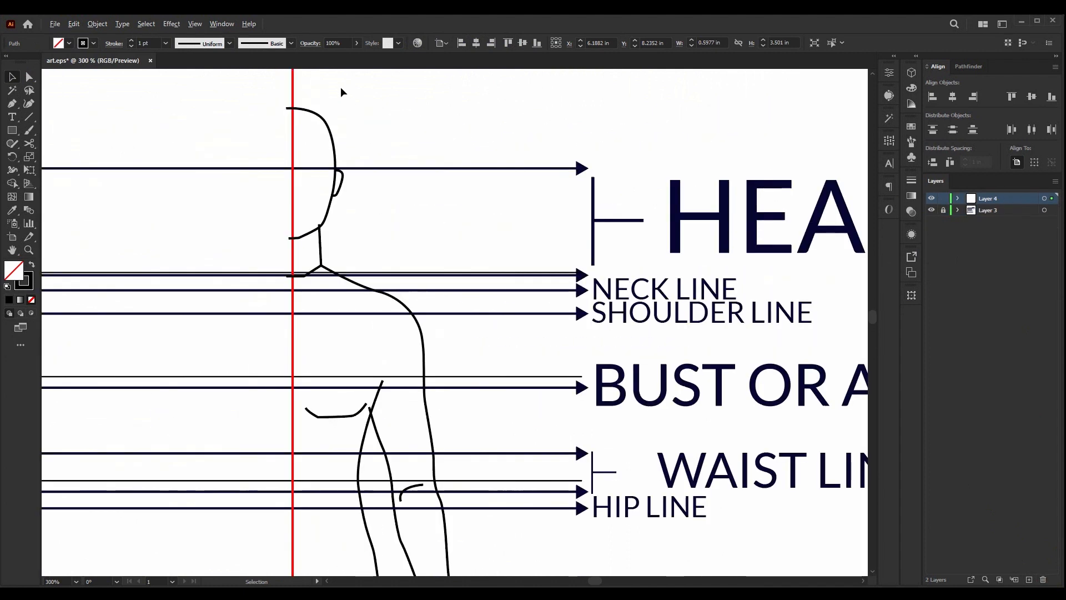
{"action": "scroll", "coordinate": [375, 118], "scroll_direction": "down", "scroll_amount": 4}
{"action": "scroll", "coordinate": [347, 111], "scroll_direction": "up", "scroll_amount": 3}
{"action": "scroll", "coordinate": [383, 97], "scroll_direction": "down", "scroll_amount": 2}
{"action": "scroll", "coordinate": [385, 97], "scroll_direction": "up", "scroll_amount": 3}
{"action": "scroll", "coordinate": [388, 138], "scroll_direction": "down", "scroll_amount": 4}
{"action": "scroll", "coordinate": [429, 222], "scroll_direction": "up", "scroll_amount": 2}
{"action": "scroll", "coordinate": [396, 159], "scroll_direction": "up", "scroll_amount": 3}
{"action": "left_click", "coordinate": [410, 155]}
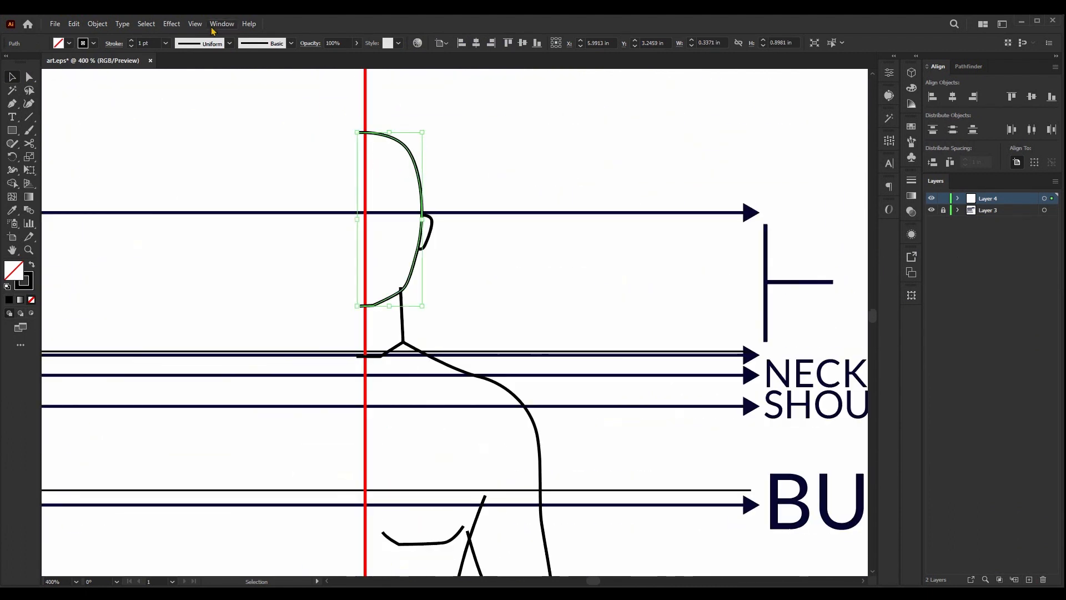
{"action": "left_click", "coordinate": [230, 44]}
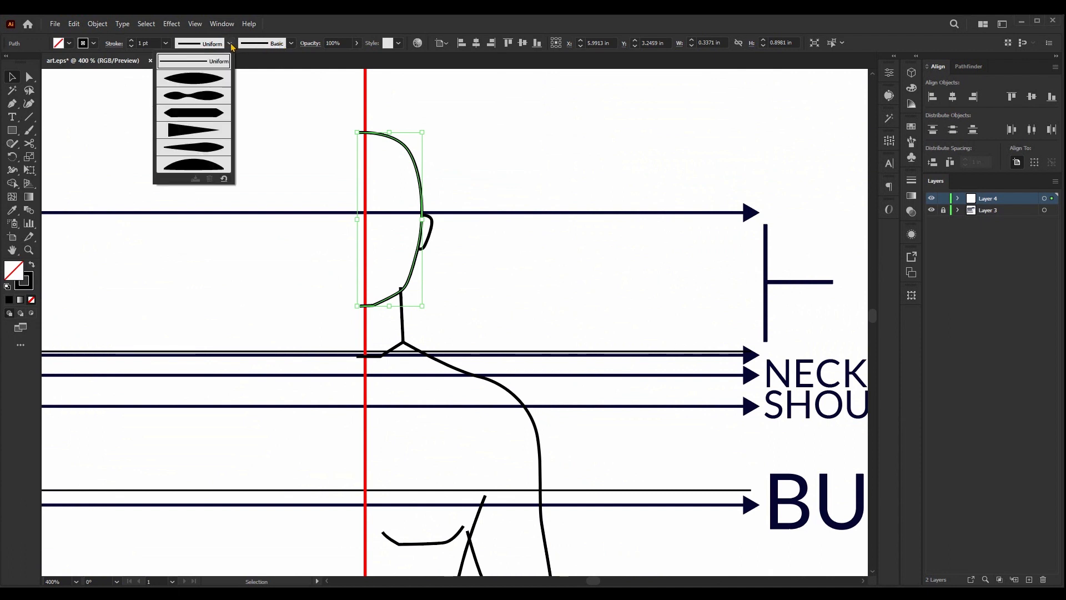
{"action": "left_click", "coordinate": [206, 84]}
{"action": "scroll", "coordinate": [418, 128], "scroll_direction": "up", "scroll_amount": 2}
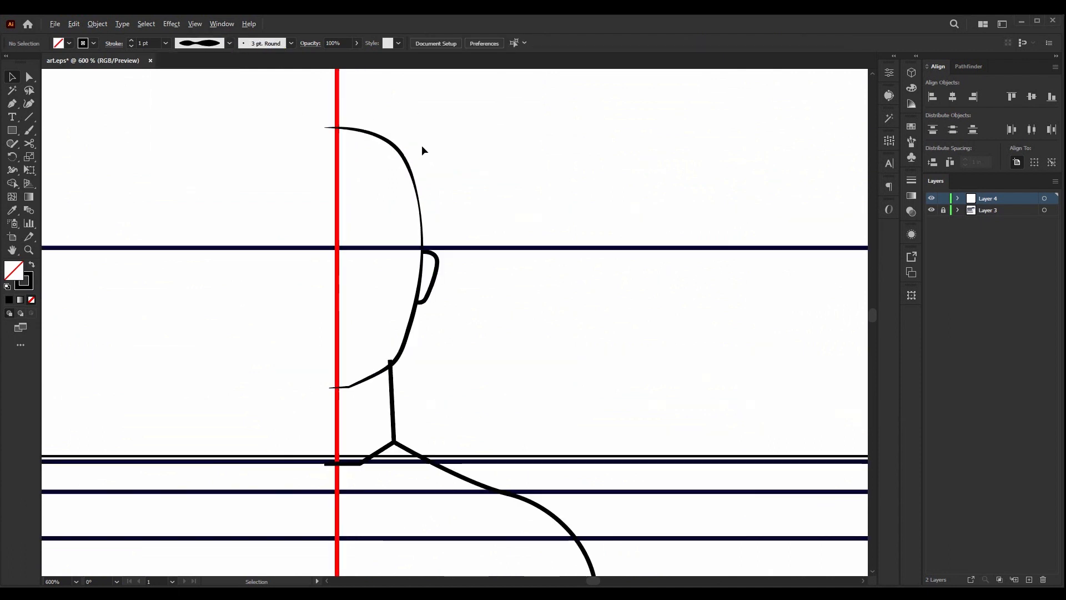
{"action": "left_click", "coordinate": [131, 41]}
{"action": "left_click", "coordinate": [476, 274]}
- Apply a tapered variable width profile to the ear outline
{"action": "scroll", "coordinate": [445, 249], "scroll_direction": "down", "scroll_amount": 2}
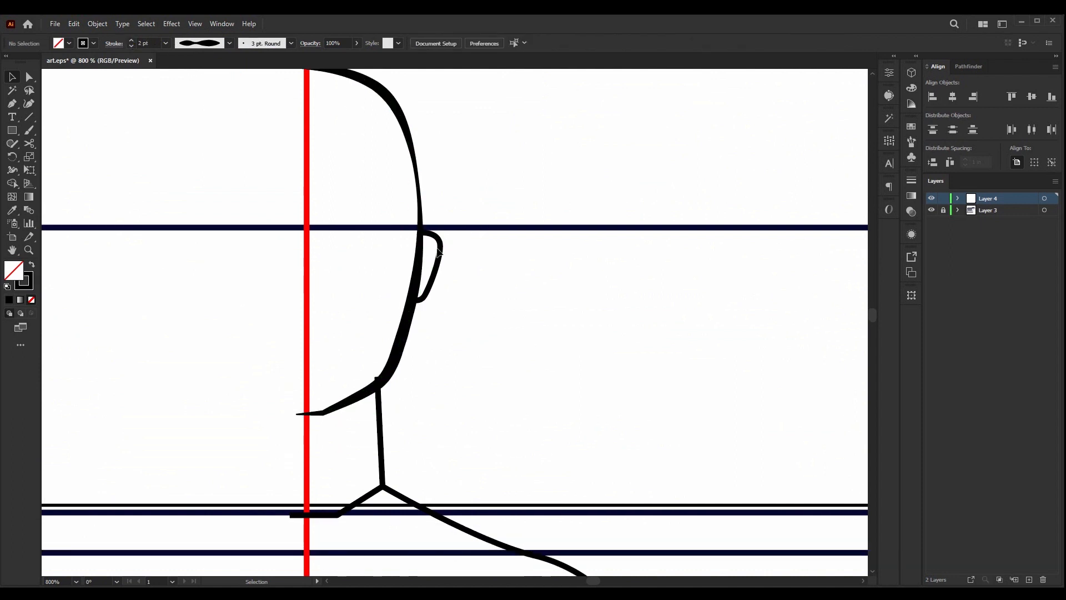
{"action": "left_click", "coordinate": [439, 252]}
{"action": "left_click", "coordinate": [230, 43]}
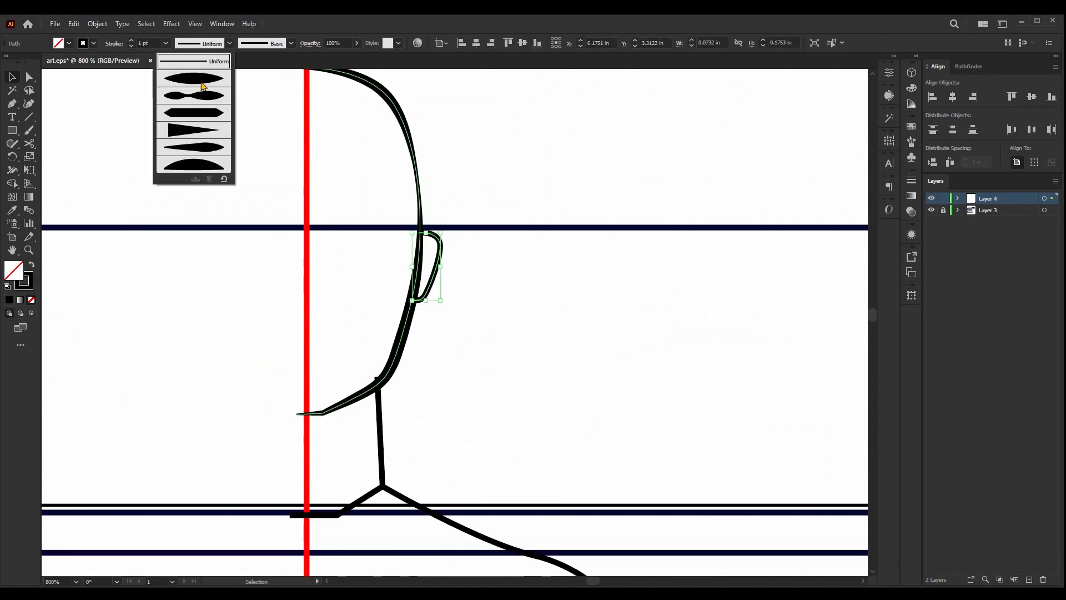
{"action": "left_click", "coordinate": [202, 83]}
- Select the whole figure with its centre line and give all strokes the double-bulge width profile at 2 pt
{"action": "key", "text": "ctrl+0"}
{"action": "left_click_drag", "start_coordinate": [364, 100], "coordinate": [458, 316]}
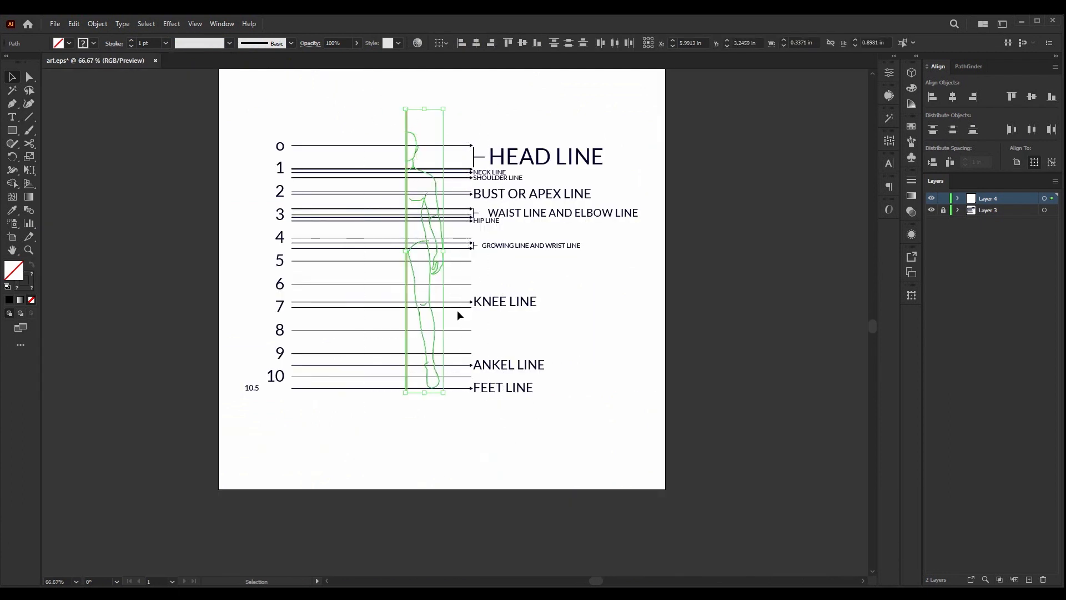
{"action": "scroll", "coordinate": [397, 194], "scroll_direction": "up", "scroll_amount": 3, "text": "alt"}
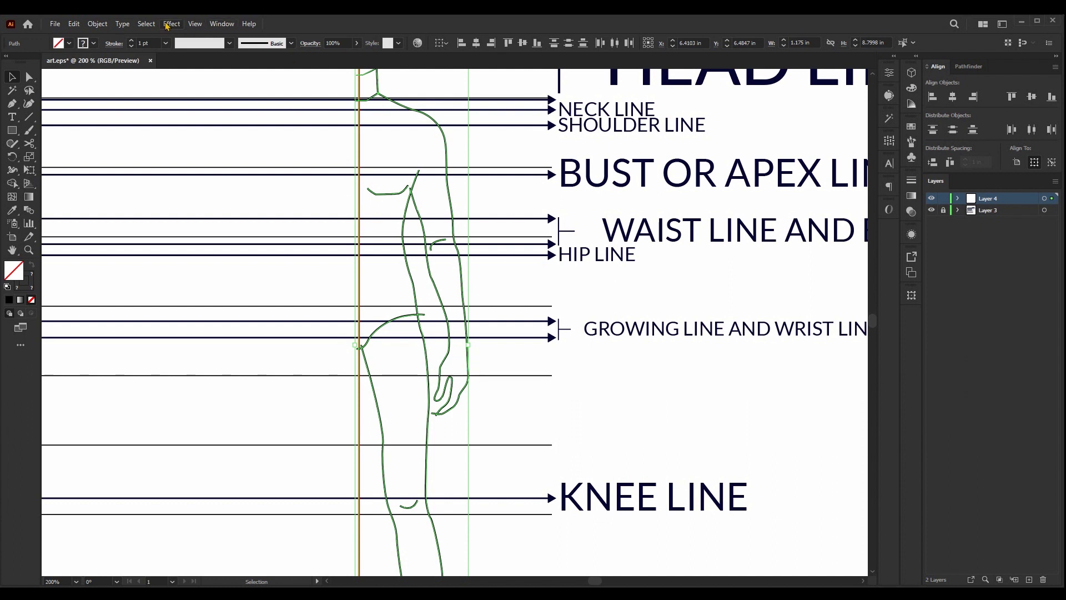
{"action": "left_click", "coordinate": [228, 44]}
{"action": "left_click", "coordinate": [213, 97]}
{"action": "left_click", "coordinate": [132, 42]}
{"action": "left_click", "coordinate": [132, 41]}
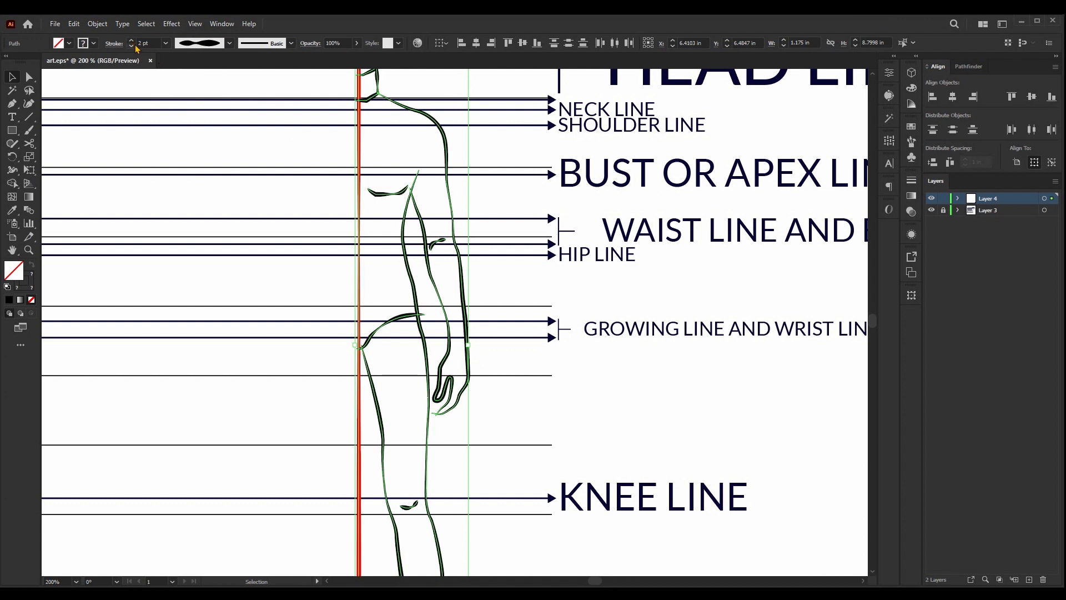
{"action": "left_click", "coordinate": [132, 46]}
{"action": "left_click", "coordinate": [132, 40]}
{"action": "left_click", "coordinate": [345, 194]}
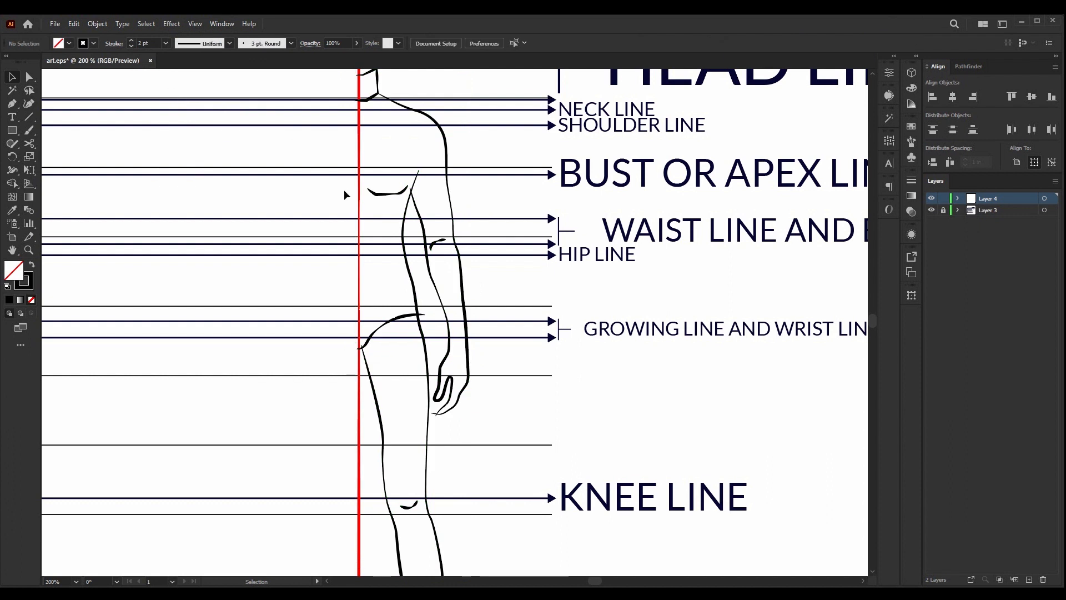
- Select all the figure's strokes together with the centre line and expand their appearance
{"action": "scroll", "coordinate": [509, 252], "scroll_direction": "down", "scroll_amount": 2}
{"action": "scroll", "coordinate": [510, 251], "scroll_direction": "down", "scroll_amount": 2, "text": "alt"}
{"action": "scroll", "coordinate": [403, 122], "scroll_direction": "down", "scroll_amount": 1, "text": "alt"}
{"action": "left_click", "coordinate": [442, 322]}
{"action": "scroll", "coordinate": [445, 288], "scroll_direction": "up", "scroll_amount": 3, "text": "alt"}
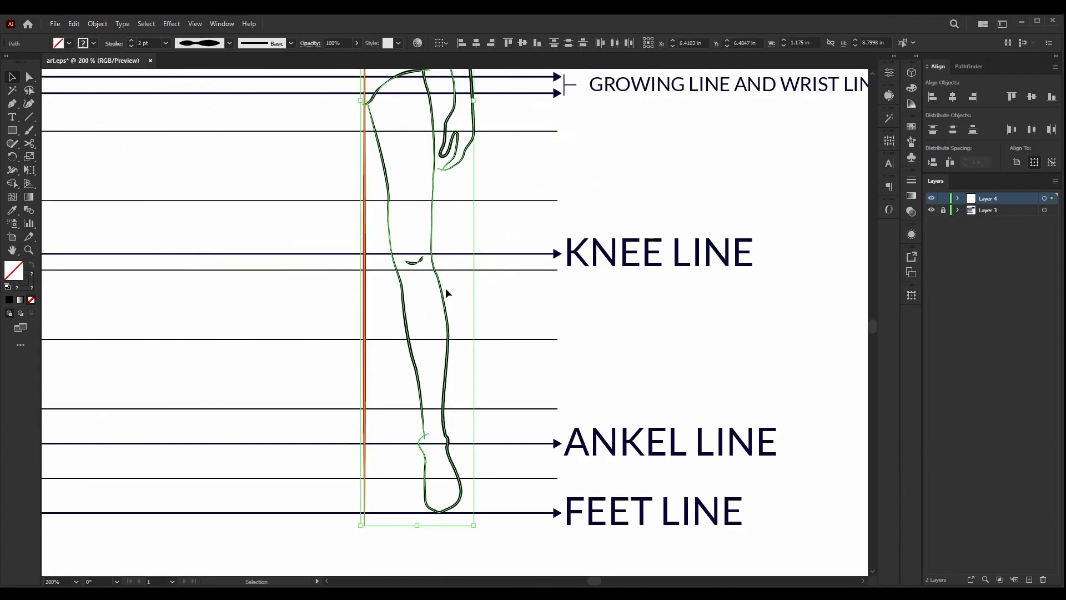
{"action": "left_click", "coordinate": [97, 23]}
{"action": "left_click", "coordinate": [130, 165]}
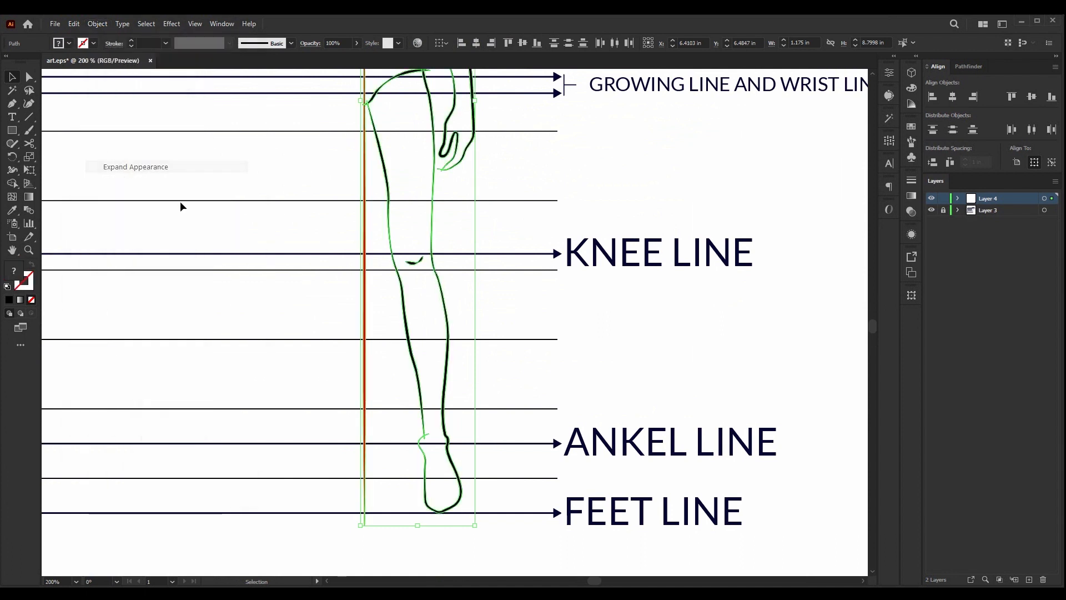
- Trim the overlapping line ends at the inner ankle with the Shape Builder tool
{"action": "key", "text": "shift+m"}
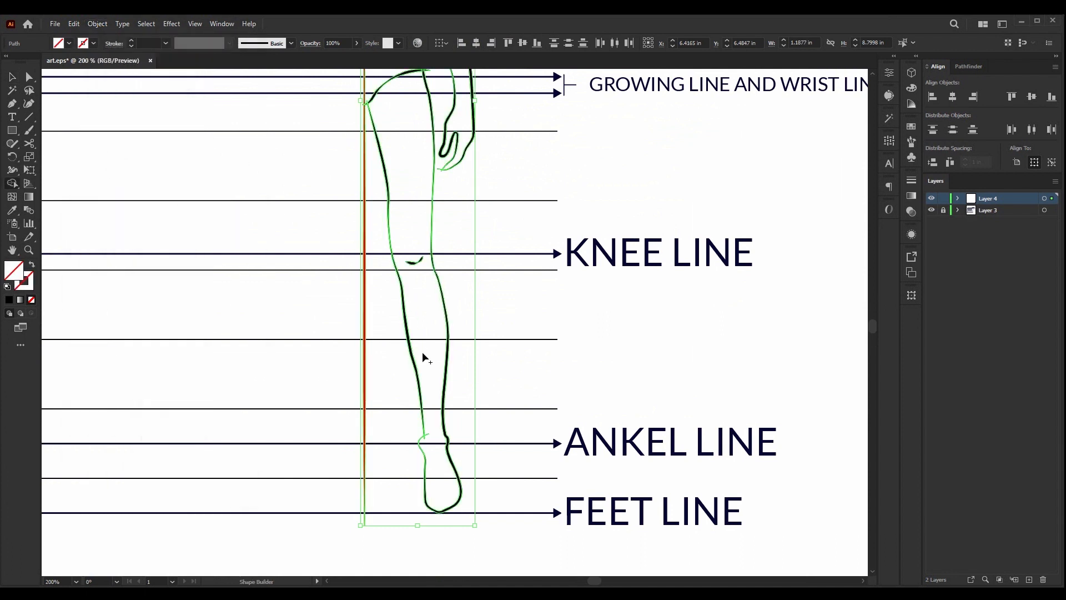
{"action": "scroll", "coordinate": [428, 387], "scroll_direction": "up", "scroll_amount": 5, "text": "alt"}
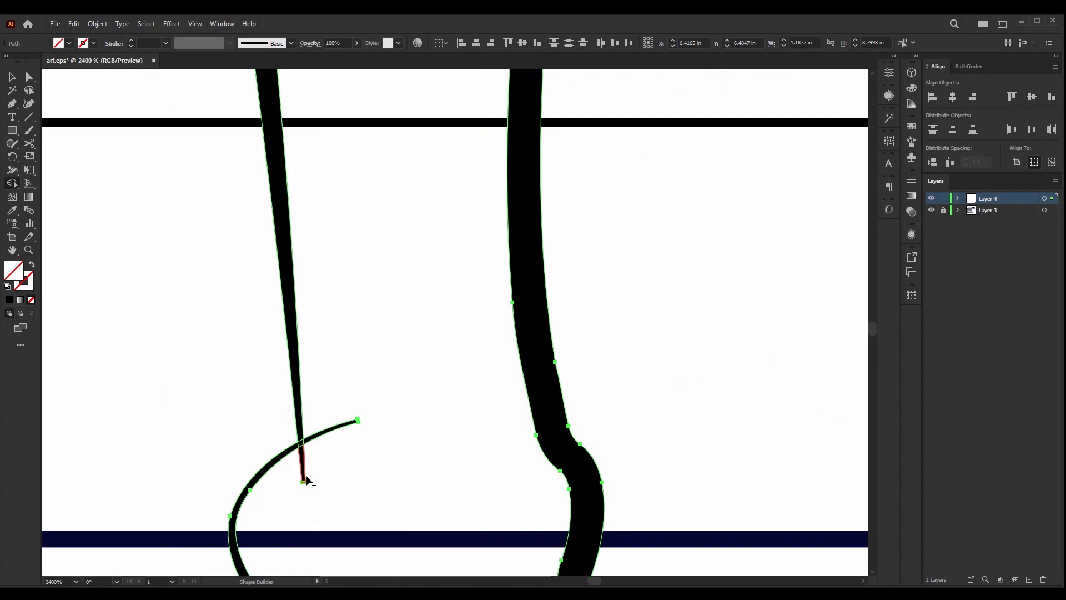
{"action": "scroll", "coordinate": [451, 450], "scroll_direction": "down", "scroll_amount": 1, "text": "alt"}
{"action": "scroll", "coordinate": [451, 449], "scroll_direction": "down", "scroll_amount": 3, "text": "alt"}
{"action": "scroll", "coordinate": [439, 472], "scroll_direction": "up", "scroll_amount": 2}
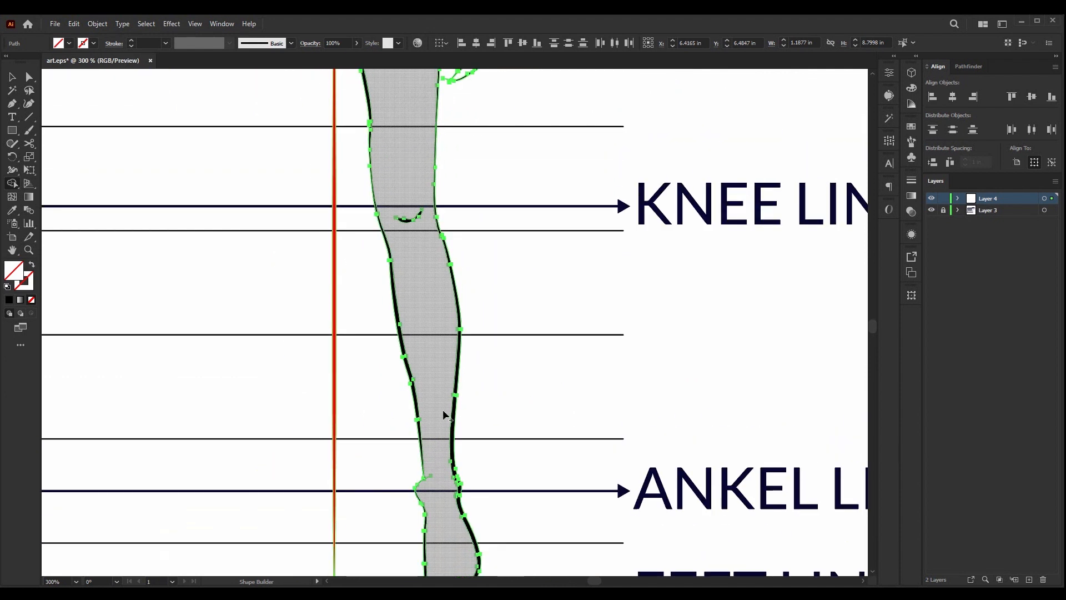
{"action": "key", "text": "v"}
{"action": "scroll", "coordinate": [425, 491], "scroll_direction": "up", "scroll_amount": 4, "text": "alt"}
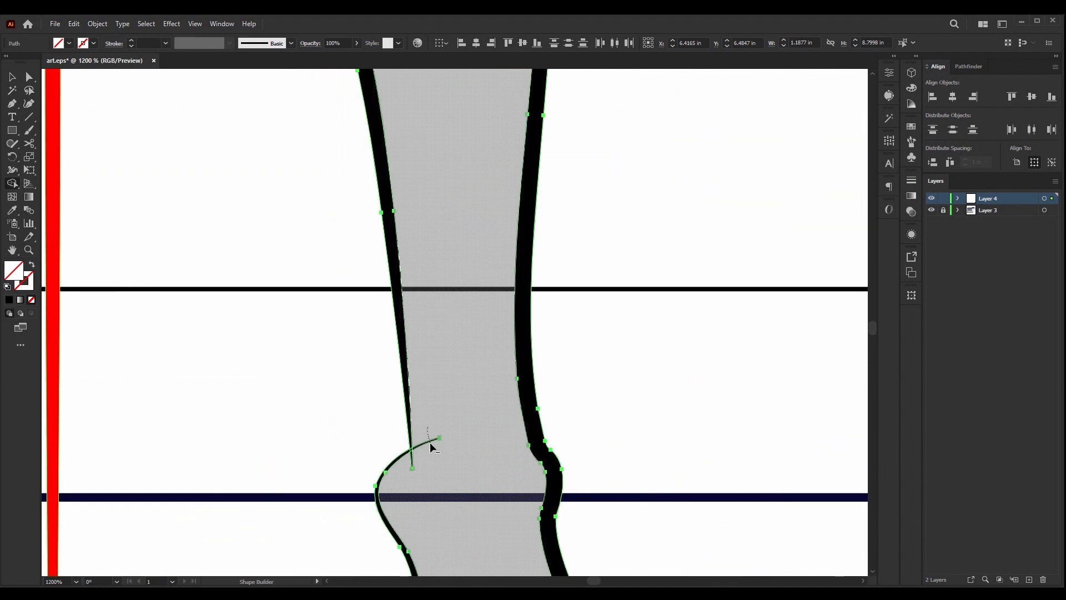
- Trim the overshooting line ends of the groin curve at the hip and crotch with the Shape Builder
{"action": "scroll", "coordinate": [466, 452], "scroll_direction": "down", "scroll_amount": 6, "text": "alt"}
{"action": "scroll", "coordinate": [488, 388], "scroll_direction": "up", "scroll_amount": 2}
{"action": "scroll", "coordinate": [443, 370], "scroll_direction": "up", "scroll_amount": 3, "text": "alt"}
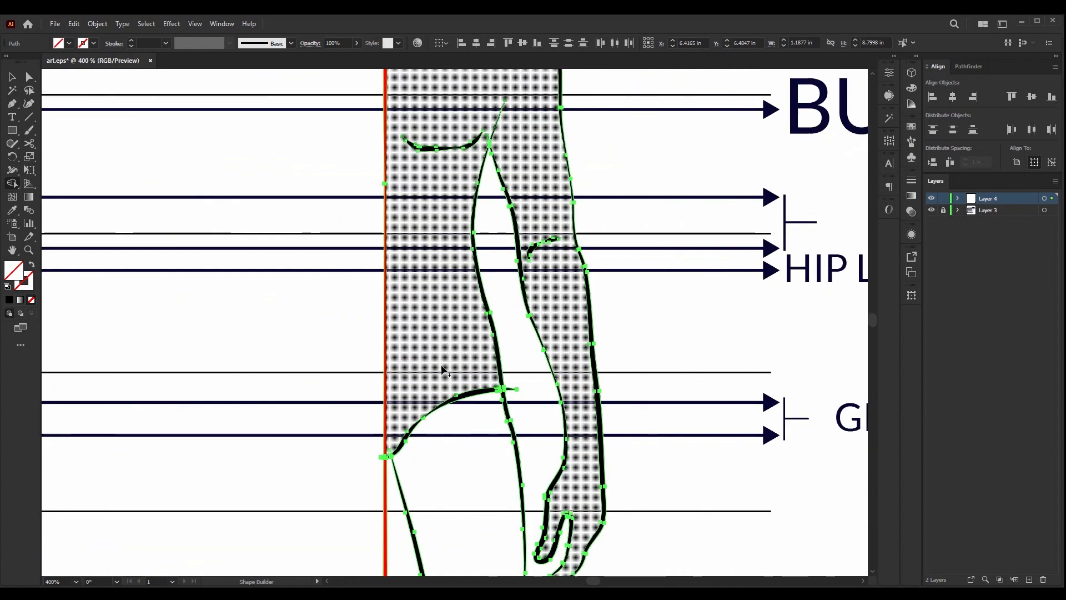
{"action": "scroll", "coordinate": [367, 509], "scroll_direction": "up", "scroll_amount": 7, "text": "alt"}
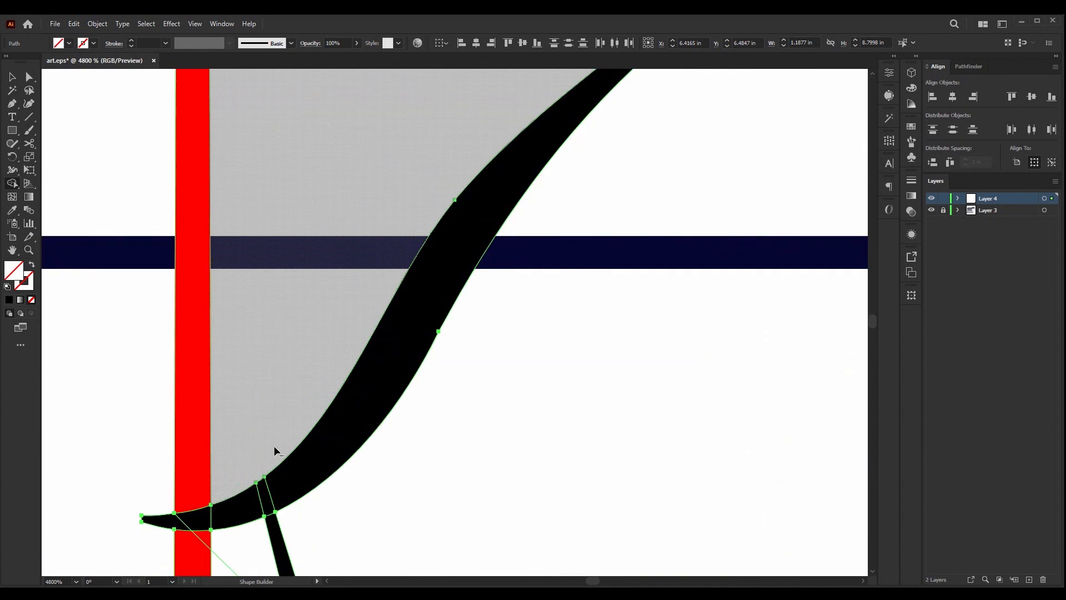
{"action": "scroll", "coordinate": [275, 450], "scroll_direction": "down", "scroll_amount": 6, "text": "alt"}
{"action": "scroll", "coordinate": [688, 299], "scroll_direction": "up", "scroll_amount": 3, "text": "alt"}
{"action": "scroll", "coordinate": [590, 248], "scroll_direction": "down", "scroll_amount": 3, "text": "alt"}
- Clean up the crossing line ends at the fingertip with the Shape Builder
{"action": "scroll", "coordinate": [569, 328], "scroll_direction": "down", "scroll_amount": 2}
{"action": "scroll", "coordinate": [580, 451], "scroll_direction": "up", "scroll_amount": 4, "text": "alt"}
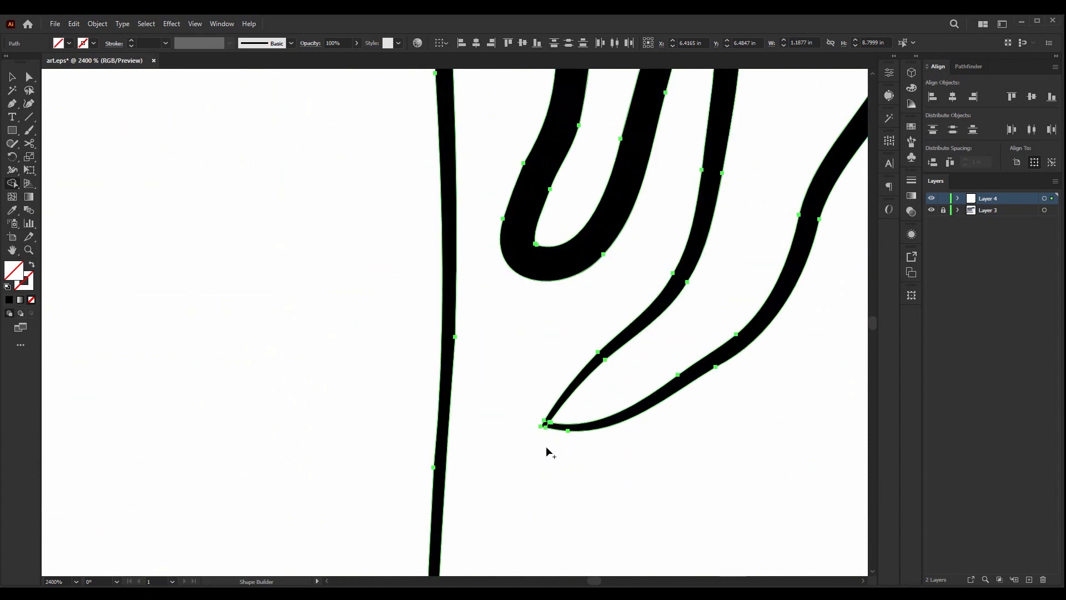
{"action": "scroll", "coordinate": [547, 452], "scroll_direction": "down", "scroll_amount": 5, "text": "alt"}
- Clean up the overlapping line ends where the neck meets the jaw and shoulder, and deselect the figure
{"action": "scroll", "coordinate": [496, 248], "scroll_direction": "up", "scroll_amount": 6}
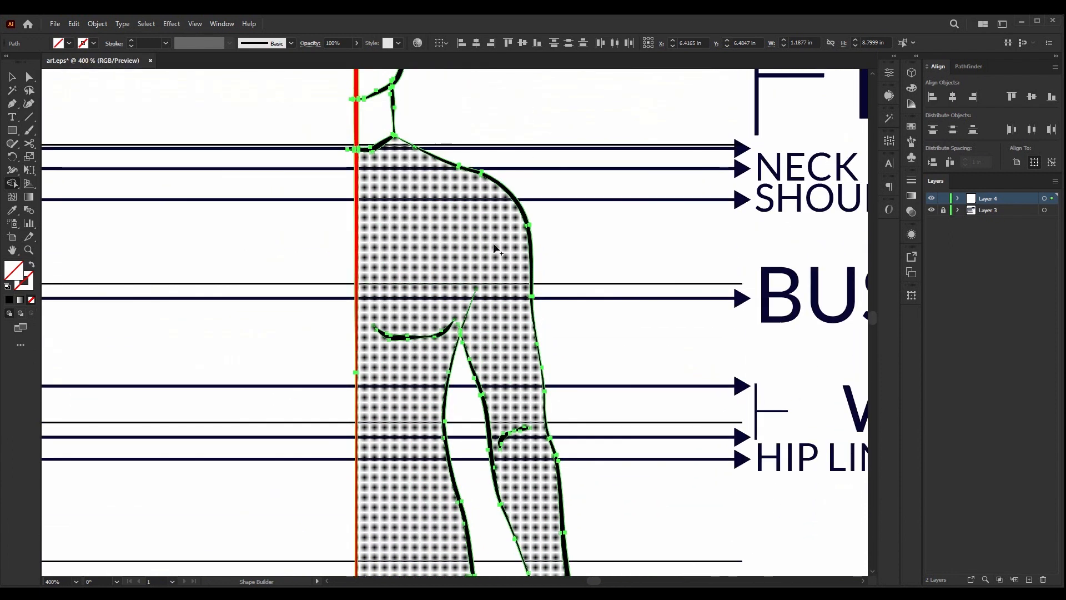
{"action": "scroll", "coordinate": [496, 248], "scroll_direction": "up", "scroll_amount": 5, "text": "alt"}
{"action": "scroll", "coordinate": [551, 309], "scroll_direction": "down", "scroll_amount": 4, "text": "alt"}
{"action": "scroll", "coordinate": [543, 232], "scroll_direction": "up", "scroll_amount": 3}
{"action": "scroll", "coordinate": [542, 232], "scroll_direction": "down", "scroll_amount": 3, "text": "alt"}
{"action": "scroll", "coordinate": [486, 300], "scroll_direction": "up", "scroll_amount": 6, "text": "alt"}
{"action": "scroll", "coordinate": [460, 254], "scroll_direction": "down", "scroll_amount": 3, "text": "alt"}
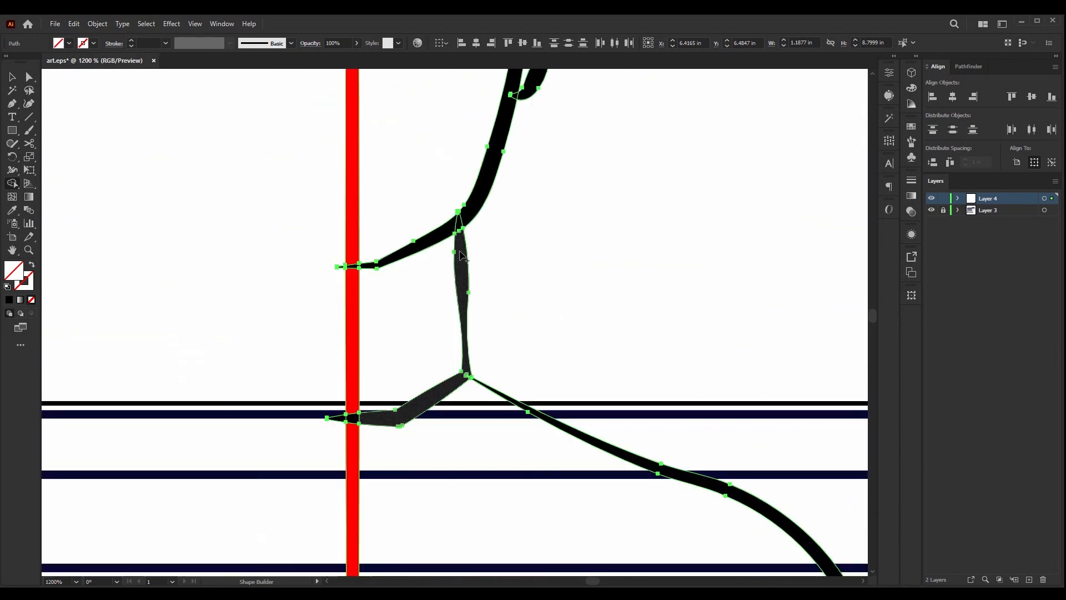
{"action": "scroll", "coordinate": [460, 252], "scroll_direction": "up", "scroll_amount": 6}
{"action": "scroll", "coordinate": [540, 188], "scroll_direction": "down", "scroll_amount": 3, "text": "alt"}
{"action": "left_click", "coordinate": [12, 78]}
{"action": "left_click", "coordinate": [431, 150]}
{"action": "scroll", "coordinate": [432, 150], "scroll_direction": "down", "scroll_amount": 4, "text": "alt"}
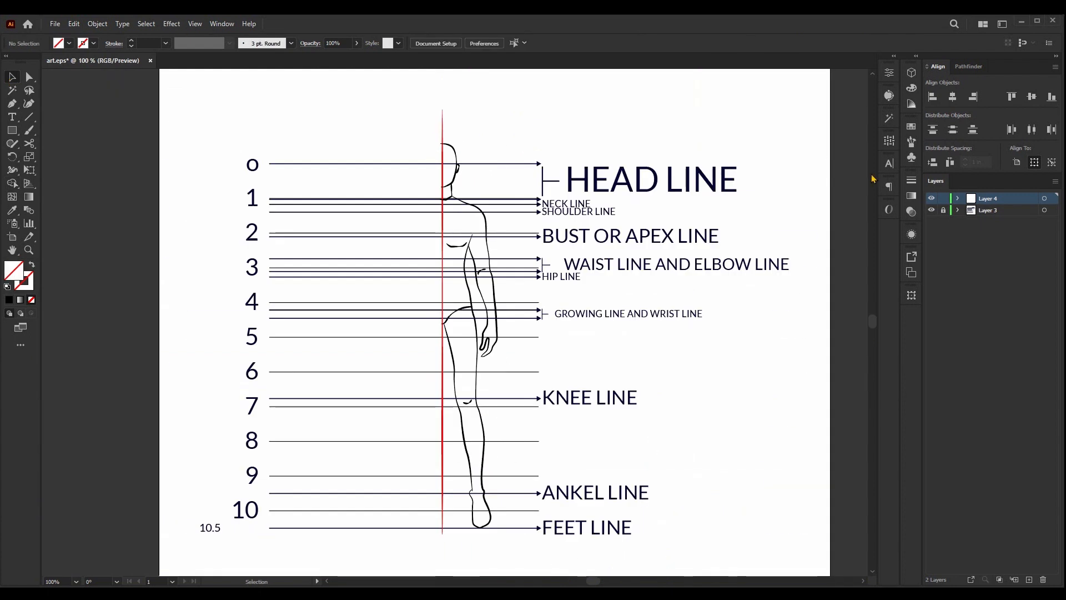
- Delete the tapered red centre line
{"action": "left_click_drag", "start_coordinate": [431, 124], "coordinate": [464, 132]}
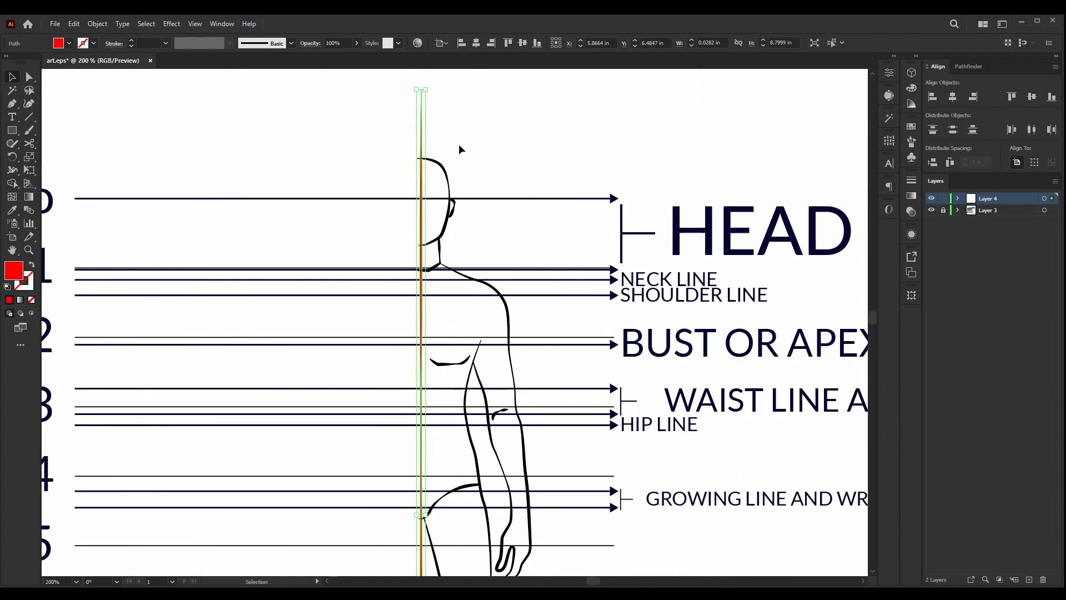
{"action": "scroll", "coordinate": [444, 145], "scroll_direction": "up", "scroll_amount": 5, "text": "alt"}
{"action": "left_click", "coordinate": [523, 125]}
{"action": "scroll", "coordinate": [500, 132], "scroll_direction": "down", "scroll_amount": 5, "text": "alt"}
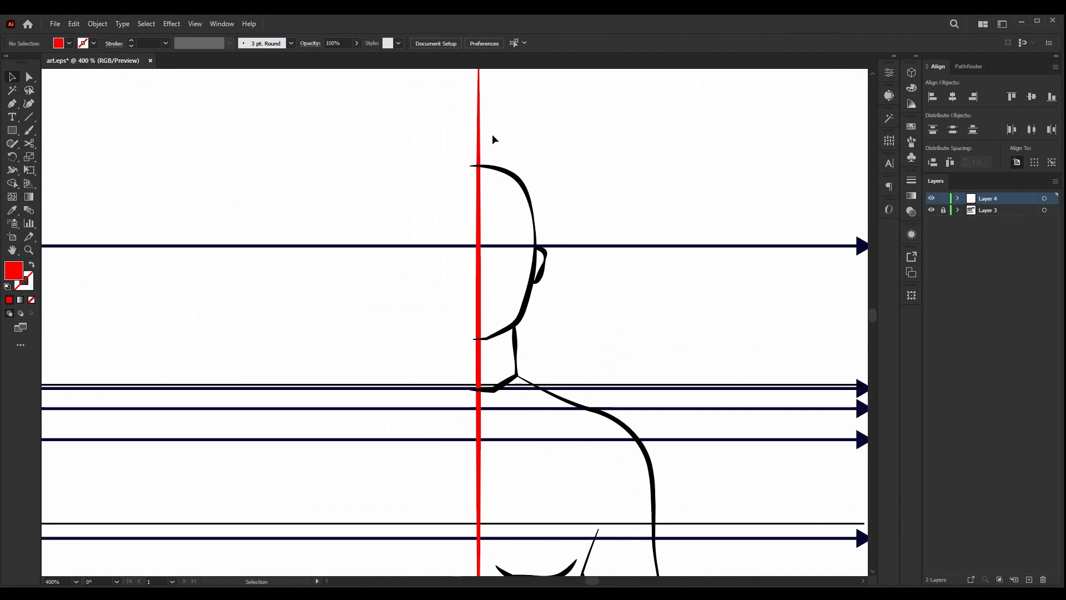
{"action": "scroll", "coordinate": [489, 151], "scroll_direction": "up", "scroll_amount": 3, "text": "alt"}
{"action": "scroll", "coordinate": [489, 151], "scroll_direction": "up", "scroll_amount": 3}
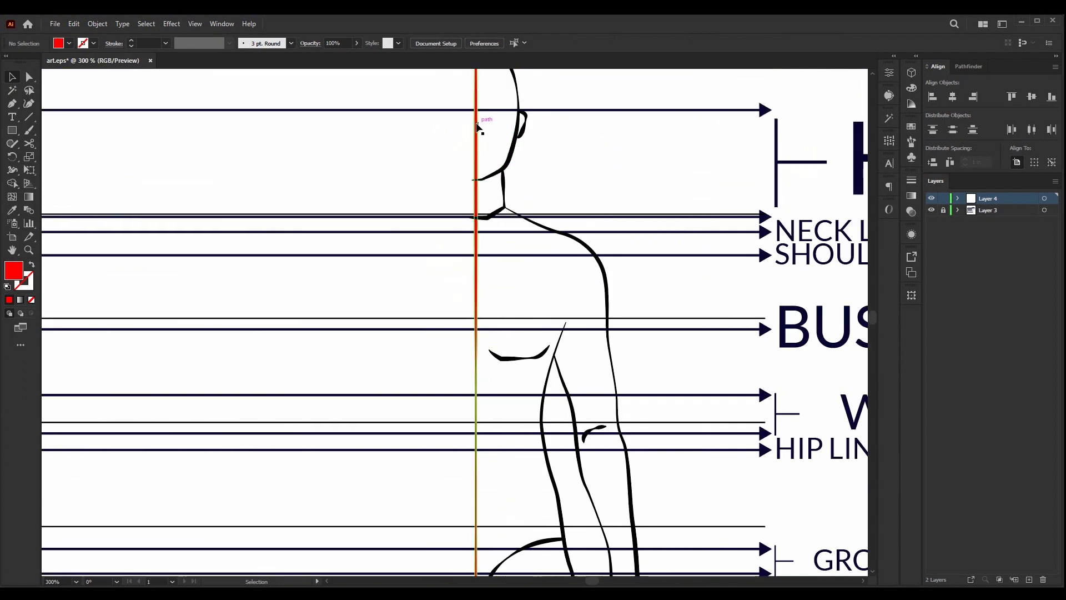
{"action": "left_click", "coordinate": [478, 152]}
{"action": "key", "text": "Delete"}
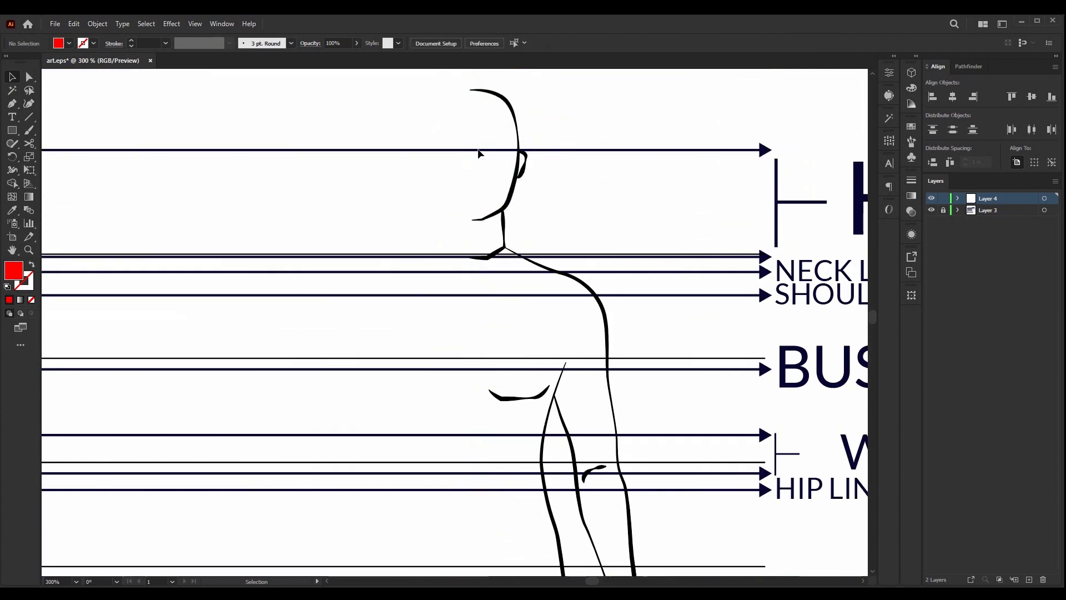
- Undo the deletion of the red centre line
{"action": "scroll", "coordinate": [335, 115], "scroll_direction": "up", "scroll_amount": 1}
{"action": "scroll", "coordinate": [486, 123], "scroll_direction": "down", "scroll_amount": 3, "text": "alt"}
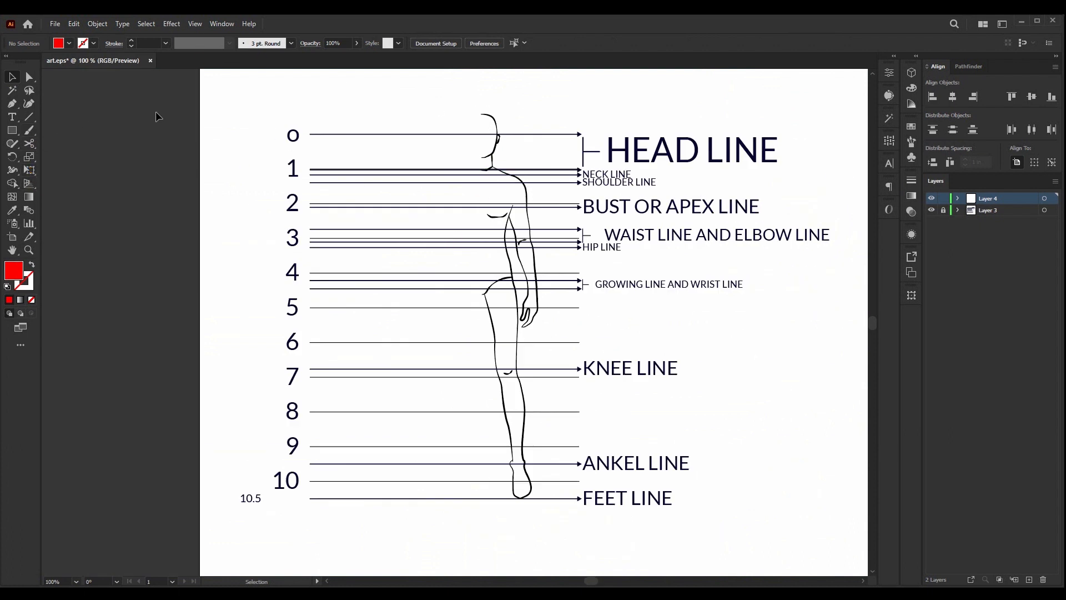
{"action": "key", "text": "ctrl+z"}
{"action": "left_click", "coordinate": [417, 111]}
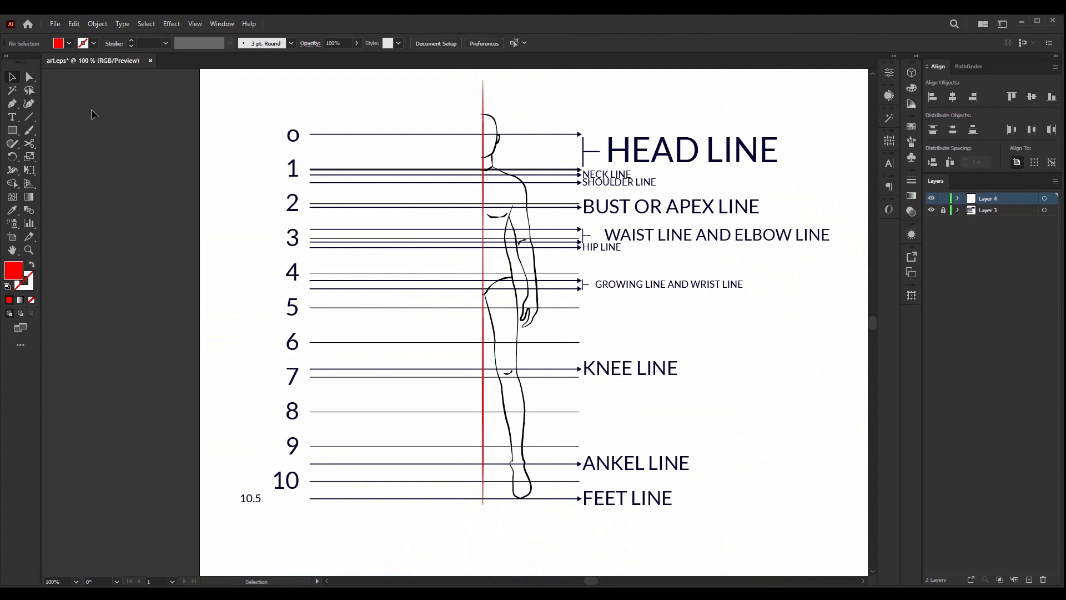
- Draw a straight vertical line about 5.37 in long over the tapered centre line with the Pen tool
{"action": "scroll", "coordinate": [490, 111], "scroll_direction": "up", "scroll_amount": 1}
{"action": "left_click", "coordinate": [447, 95]}
{"action": "scroll", "coordinate": [453, 222], "scroll_direction": "down", "scroll_amount": 5}
{"action": "scroll", "coordinate": [454, 448], "scroll_direction": "down", "scroll_amount": 2}
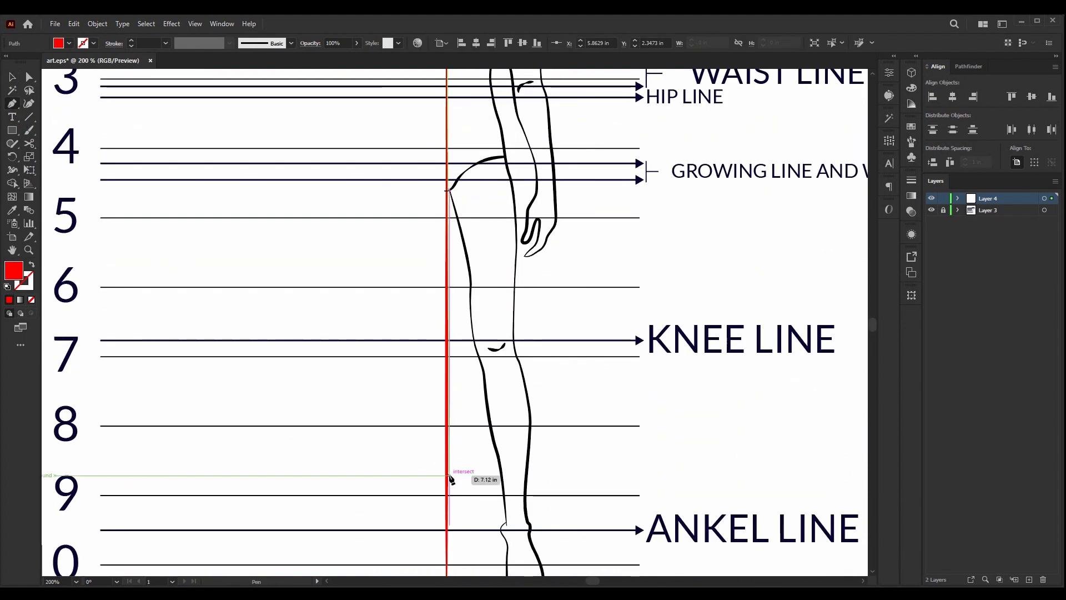
{"action": "left_click", "coordinate": [446, 306]}
{"action": "key", "text": "v"}
{"action": "left_click", "coordinate": [369, 363]}
- Delete the tapered centre line and give the new straight line a red stroke with no fill
{"action": "left_click", "coordinate": [447, 408]}
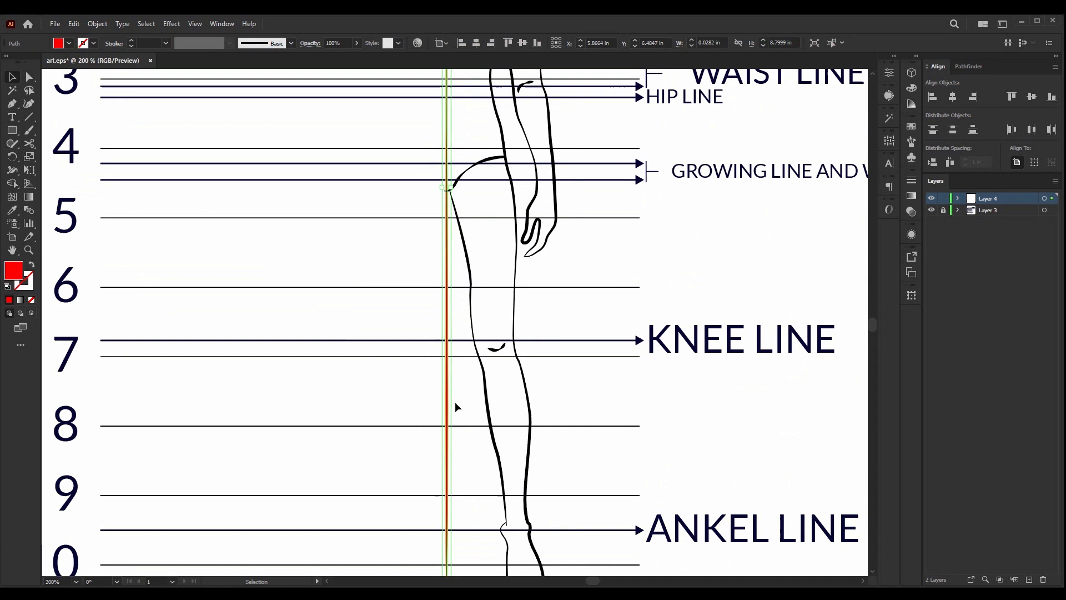
{"action": "key", "text": "Delete"}
{"action": "scroll", "coordinate": [439, 285], "scroll_direction": "up", "scroll_amount": 1}
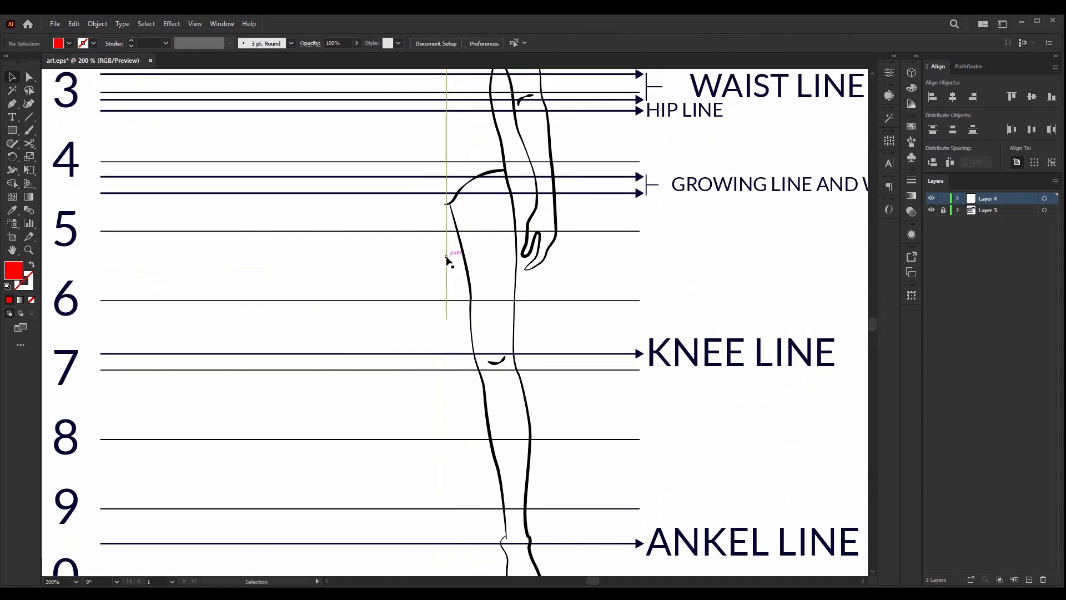
{"action": "scroll", "coordinate": [438, 255], "scroll_direction": "up", "scroll_amount": 2}
{"action": "left_click", "coordinate": [461, 281]}
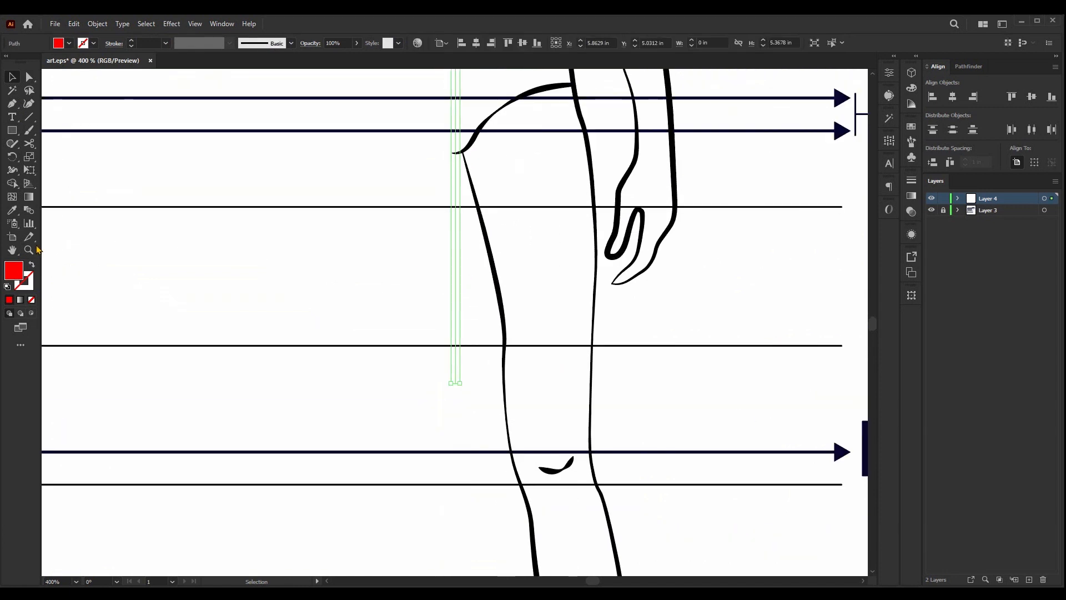
{"action": "left_click", "coordinate": [31, 264]}
{"action": "scroll", "coordinate": [443, 177], "scroll_direction": "up", "scroll_amount": 6}
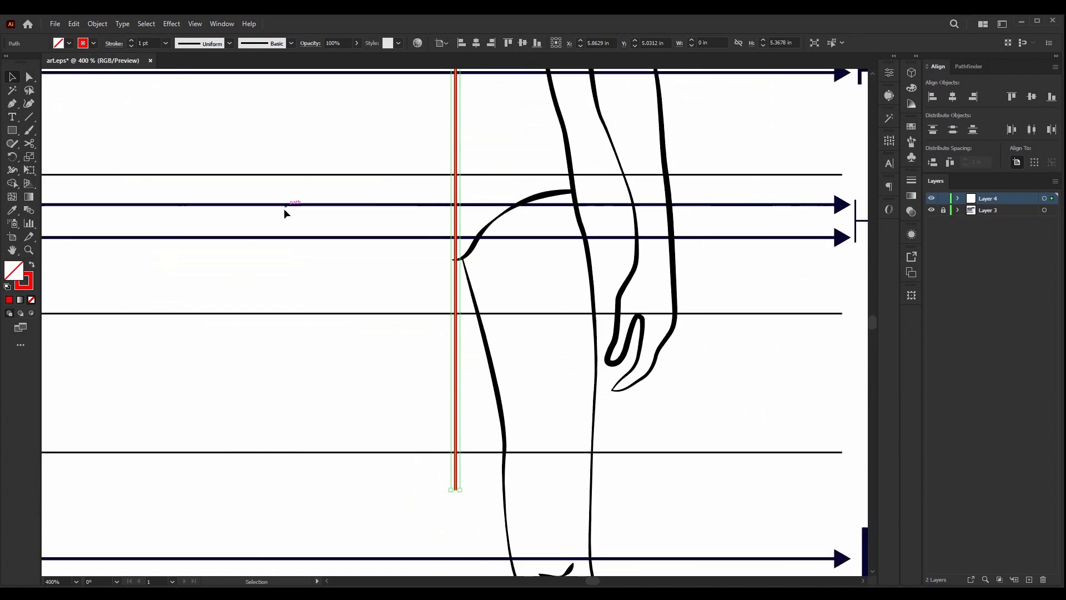
- Expand the new centre line's stroke into a filled shape and deselect it
{"action": "left_click", "coordinate": [97, 24]}
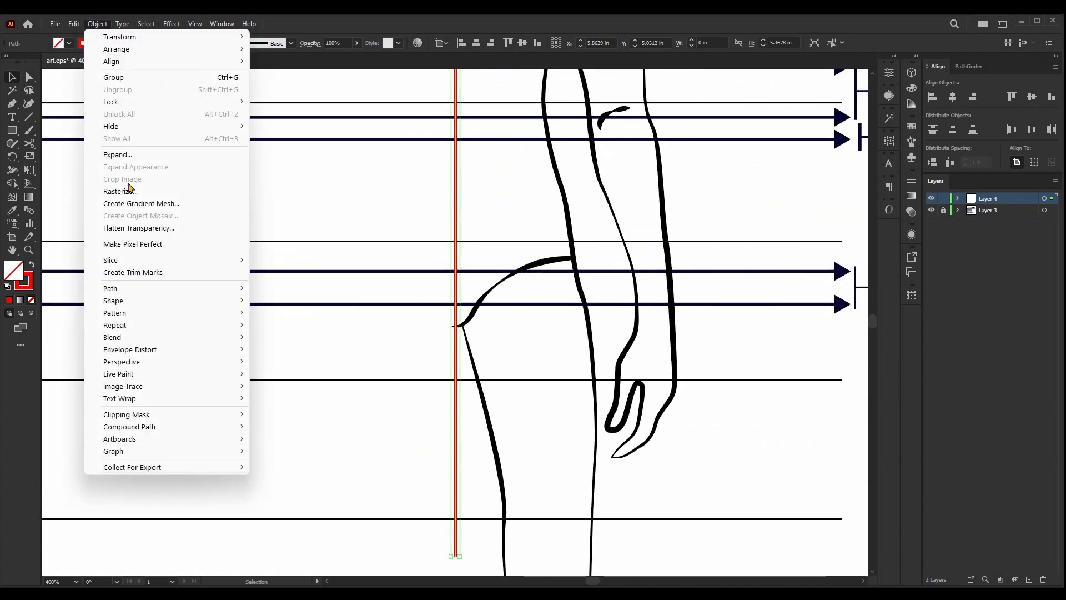
{"action": "left_click", "coordinate": [133, 156]}
{"action": "left_click", "coordinate": [505, 367]}
{"action": "left_click", "coordinate": [518, 172]}
{"action": "scroll", "coordinate": [410, 183], "scroll_direction": "up", "scroll_amount": 2}
{"action": "scroll", "coordinate": [402, 178], "scroll_direction": "down", "scroll_amount": 3}
{"action": "scroll", "coordinate": [402, 178], "scroll_direction": "up", "scroll_amount": 6}
{"action": "scroll", "coordinate": [436, 132], "scroll_direction": "up", "scroll_amount": 4}
{"action": "scroll", "coordinate": [375, 107], "scroll_direction": "down", "scroll_amount": 3}
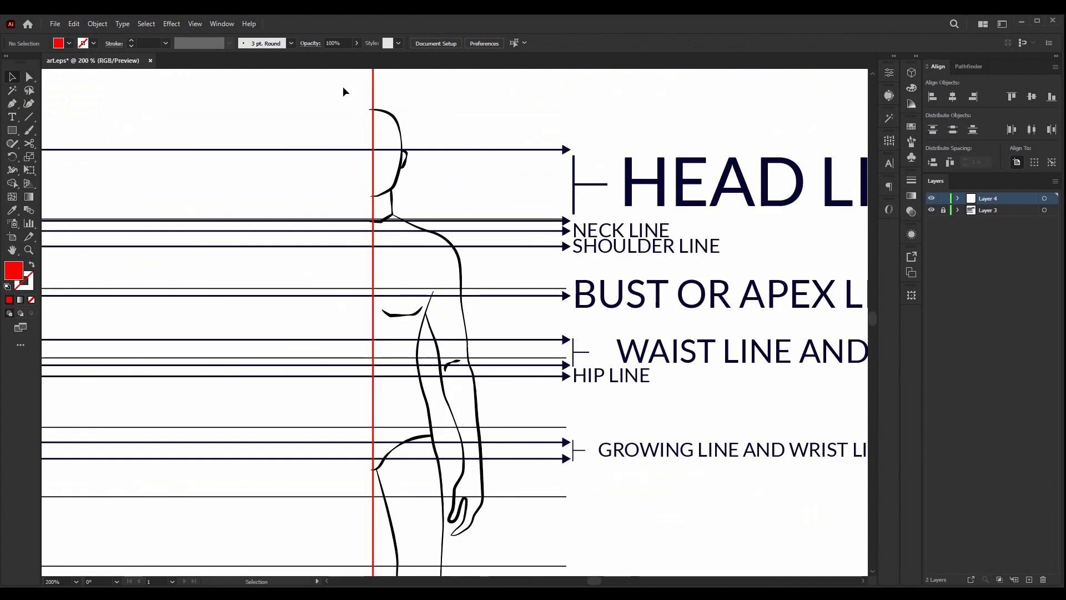
- Select the centre line and crossing outlines and trim the crotch curve's overhang past the centre line with the Shape Builder tool
{"action": "scroll", "coordinate": [343, 91], "scroll_direction": "down", "scroll_amount": 1}
{"action": "left_click_drag", "start_coordinate": [333, 85], "coordinate": [385, 402]}
{"action": "key", "text": "shift+m"}
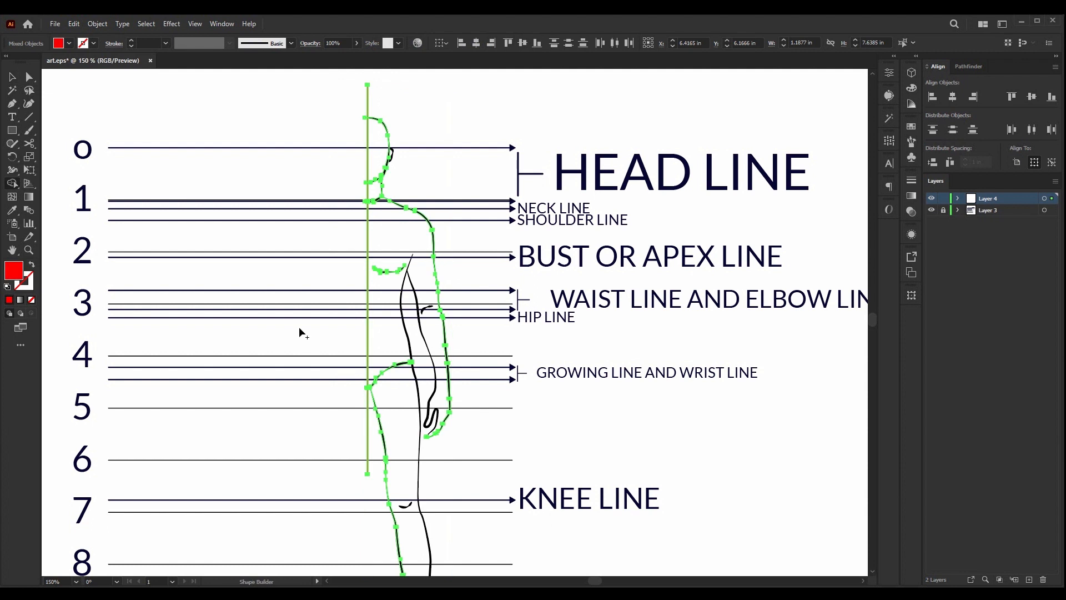
{"action": "scroll", "coordinate": [356, 361], "scroll_direction": "up", "scroll_amount": 15}
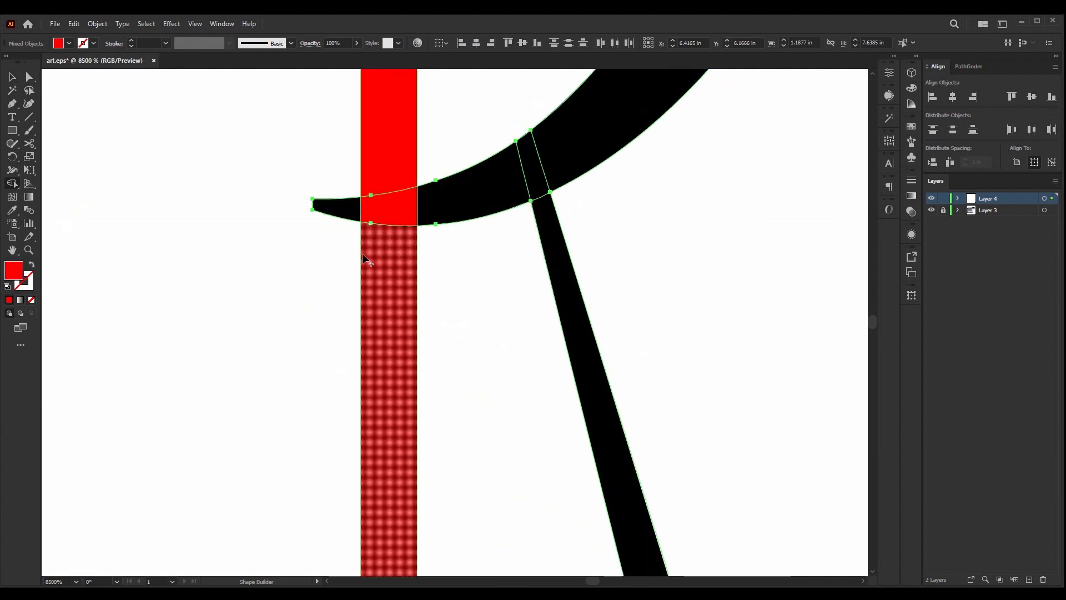
{"action": "scroll", "coordinate": [392, 290], "scroll_direction": "up", "scroll_amount": 5}
{"action": "scroll", "coordinate": [356, 294], "scroll_direction": "down", "scroll_amount": 4}
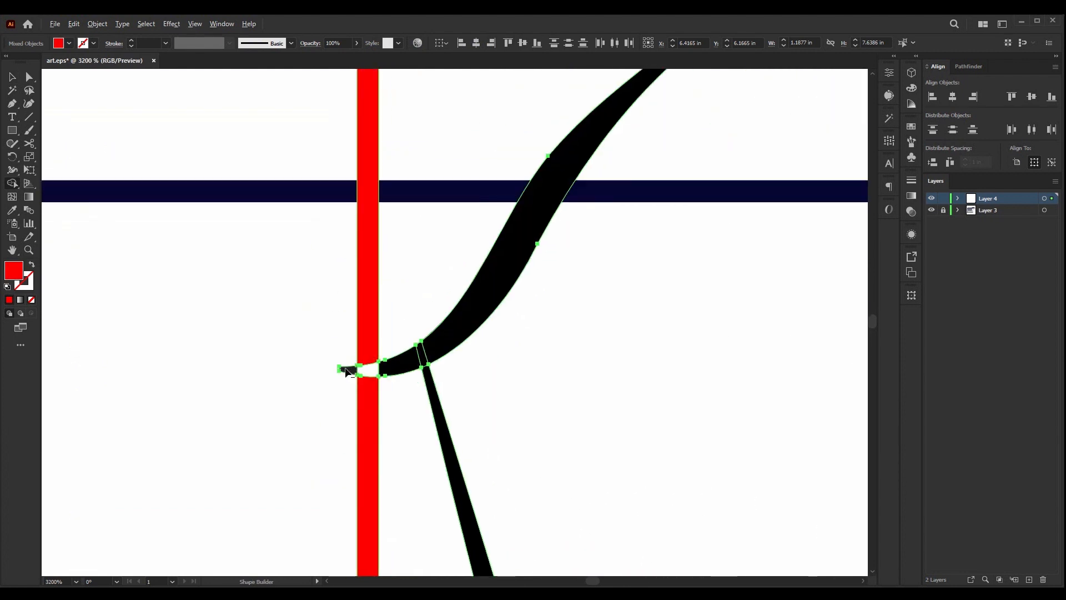
- Trim the neckline and chin outline ends that extend past the centre line with the Shape Builder tool
{"action": "scroll", "coordinate": [347, 371], "scroll_direction": "down", "scroll_amount": 8}
{"action": "scroll", "coordinate": [404, 215], "scroll_direction": "up", "scroll_amount": 3}
{"action": "scroll", "coordinate": [364, 240], "scroll_direction": "up", "scroll_amount": 6}
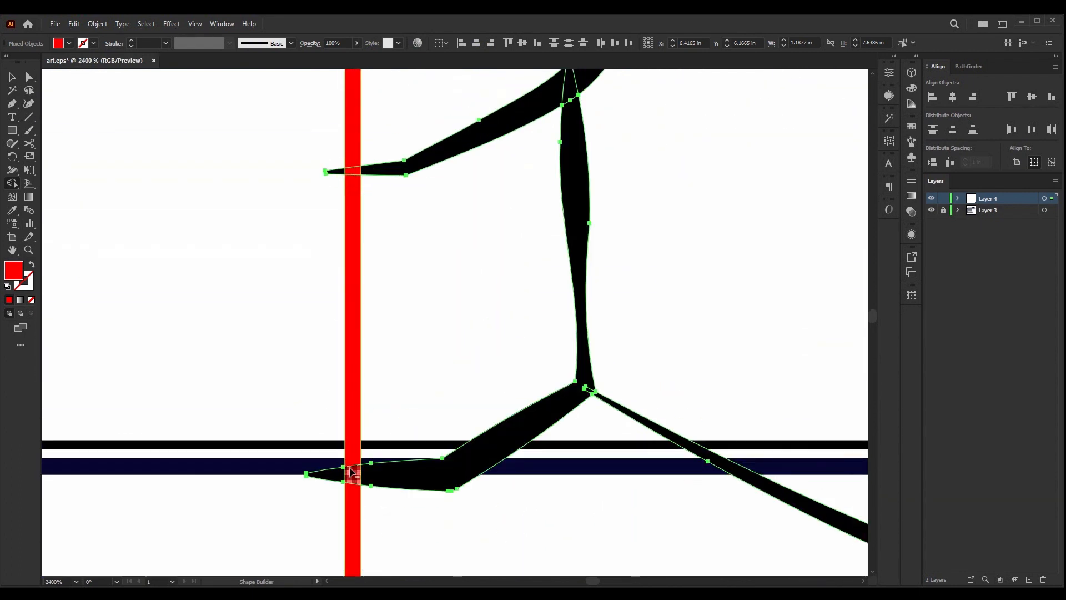
{"action": "scroll", "coordinate": [347, 355], "scroll_direction": "up", "scroll_amount": 3}
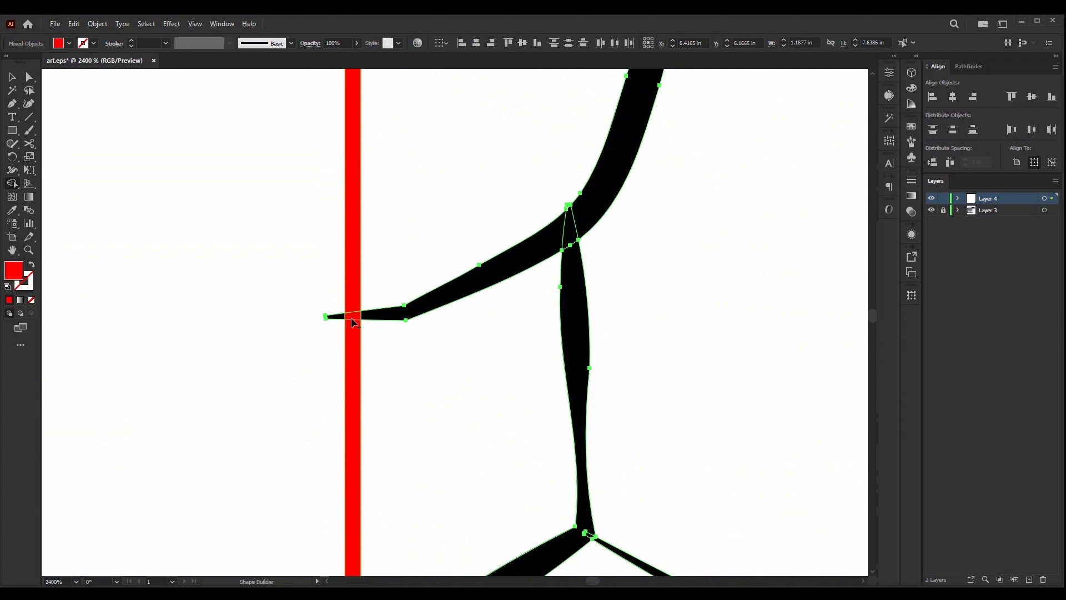
{"action": "scroll", "coordinate": [347, 328], "scroll_direction": "up", "scroll_amount": 4}
{"action": "left_click", "coordinate": [289, 341], "text": "alt"}
{"action": "scroll", "coordinate": [446, 300], "scroll_direction": "down", "scroll_amount": 2}
{"action": "scroll", "coordinate": [437, 264], "scroll_direction": "up", "scroll_amount": 6}
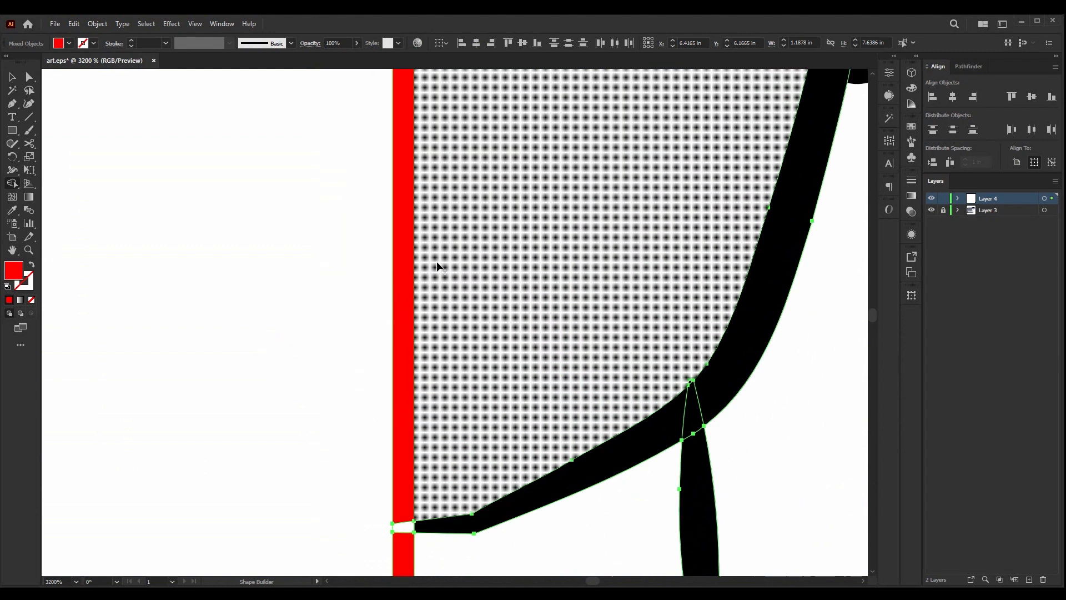
- Cut off the crown outline's overhang at the centre line and remove the line's section above the head
{"action": "scroll", "coordinate": [431, 253], "scroll_direction": "down", "scroll_amount": 3}
{"action": "scroll", "coordinate": [429, 252], "scroll_direction": "up", "scroll_amount": 2}
{"action": "scroll", "coordinate": [422, 483], "scroll_direction": "up", "scroll_amount": 8}
{"action": "left_click", "coordinate": [422, 483], "text": "alt"}
{"action": "scroll", "coordinate": [419, 459], "scroll_direction": "down", "scroll_amount": 8}
{"action": "scroll", "coordinate": [453, 209], "scroll_direction": "up", "scroll_amount": 2}
{"action": "scroll", "coordinate": [454, 183], "scroll_direction": "up", "scroll_amount": 3}
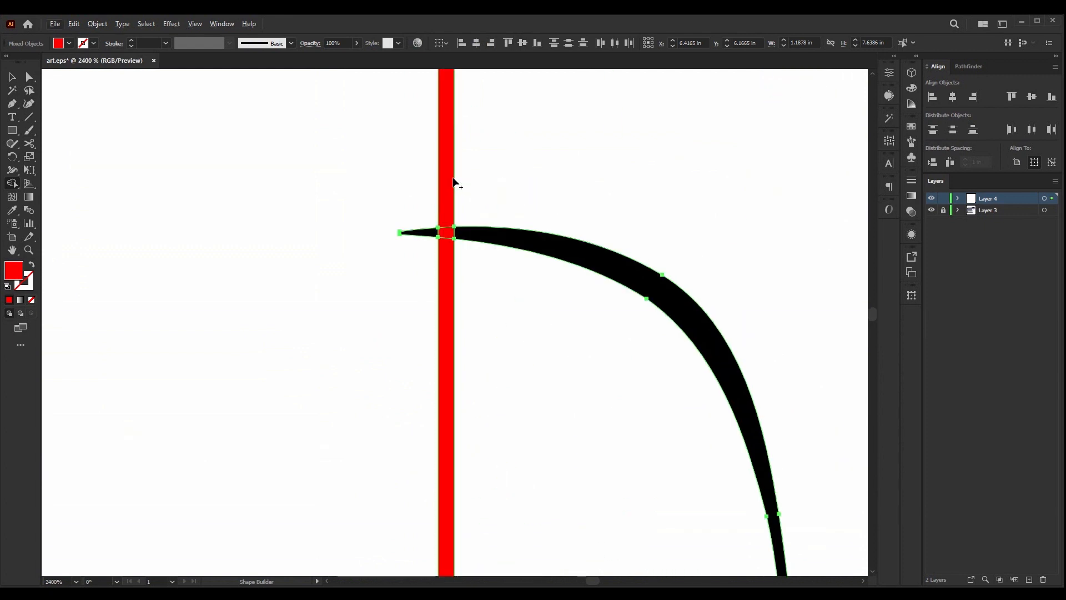
{"action": "scroll", "coordinate": [448, 252], "scroll_direction": "up", "scroll_amount": 3}
{"action": "left_click_drag", "start_coordinate": [447, 201], "coordinate": [401, 201]}
{"action": "left_click", "coordinate": [452, 154], "text": "alt"}
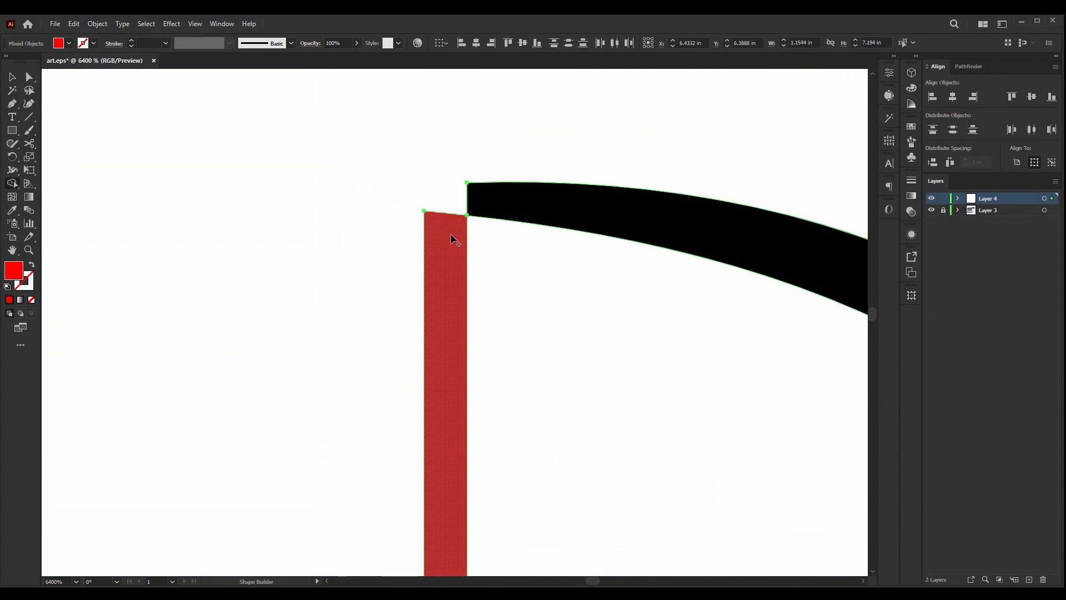
- Delete the remaining red centre line segments from the head down past the crotch with the Shape Builder tool
{"action": "scroll", "coordinate": [444, 278], "scroll_direction": "down", "scroll_amount": 6}
{"action": "scroll", "coordinate": [445, 331], "scroll_direction": "up", "scroll_amount": 5}
{"action": "left_click", "coordinate": [460, 220], "text": "alt"}
{"action": "scroll", "coordinate": [465, 278], "scroll_direction": "down", "scroll_amount": 3}
{"action": "left_click", "coordinate": [454, 291], "text": "alt"}
{"action": "scroll", "coordinate": [467, 276], "scroll_direction": "down", "scroll_amount": 5}
{"action": "scroll", "coordinate": [471, 299], "scroll_direction": "down", "scroll_amount": 5}
{"action": "scroll", "coordinate": [478, 361], "scroll_direction": "down", "scroll_amount": 4}
{"action": "scroll", "coordinate": [473, 282], "scroll_direction": "up", "scroll_amount": 4}
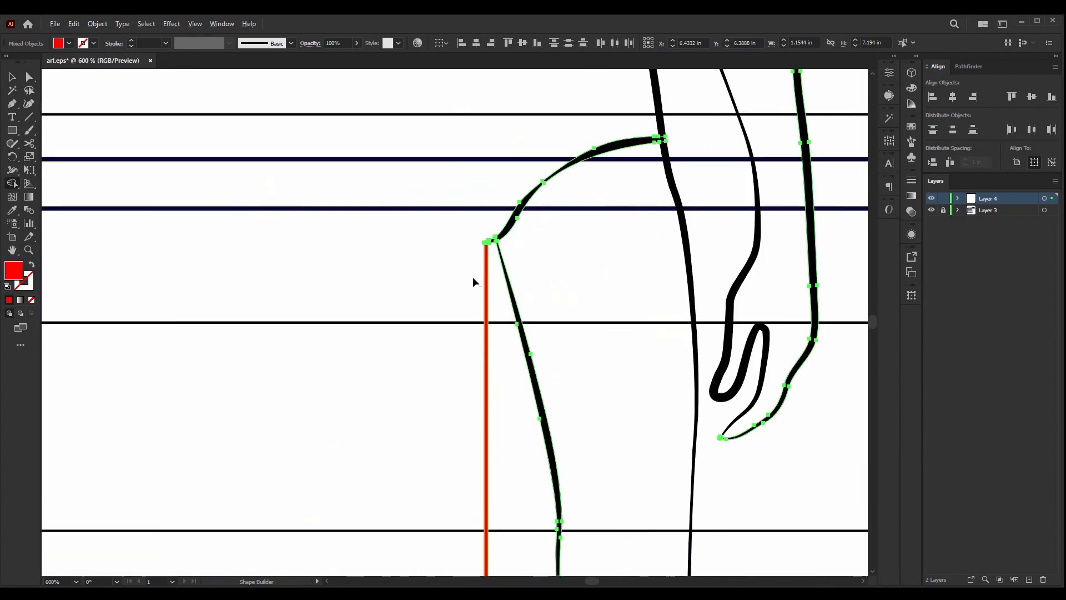
{"action": "scroll", "coordinate": [477, 264], "scroll_direction": "up", "scroll_amount": 4}
{"action": "left_click", "coordinate": [511, 222], "text": "alt"}
{"action": "scroll", "coordinate": [472, 255], "scroll_direction": "down", "scroll_amount": 5}
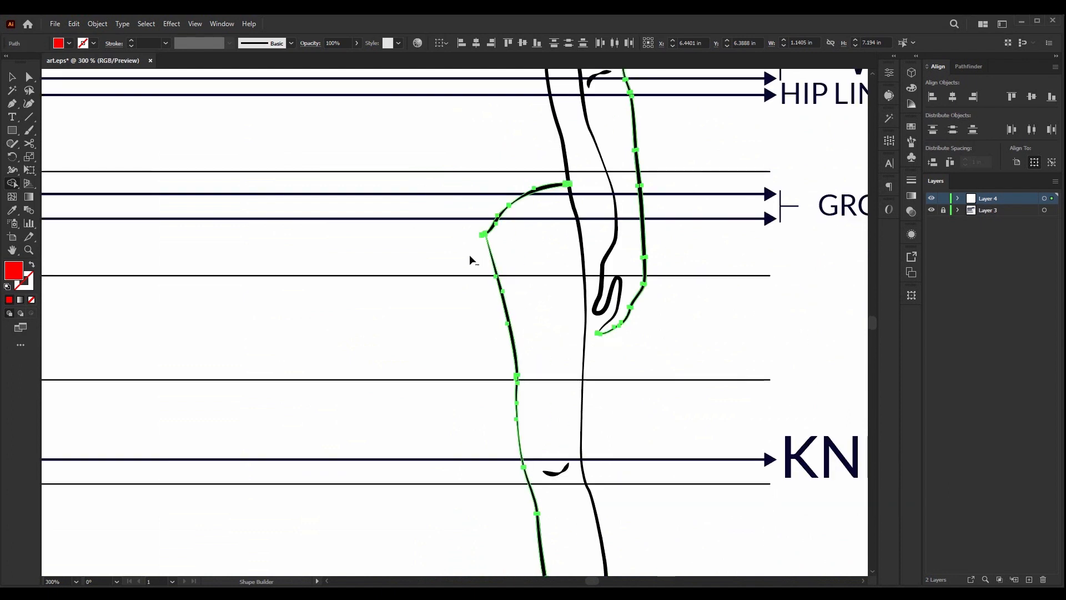
- Select all outlines of the trimmed half figure and group them
{"action": "scroll", "coordinate": [469, 254], "scroll_direction": "down", "scroll_amount": 4}
{"action": "left_click", "coordinate": [12, 77]}
{"action": "left_click_drag", "start_coordinate": [400, 80], "coordinate": [528, 411]}
{"action": "key", "text": "v"}
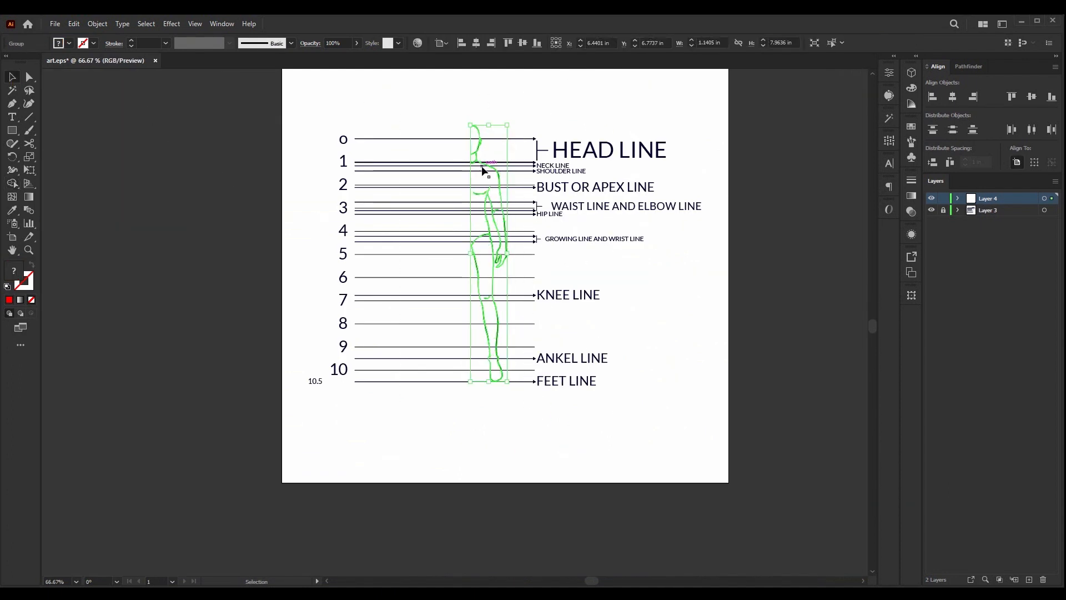
{"action": "scroll", "coordinate": [578, 222], "scroll_direction": "up", "scroll_amount": 3}
{"action": "scroll", "coordinate": [416, 180], "scroll_direction": "down", "scroll_amount": 3}
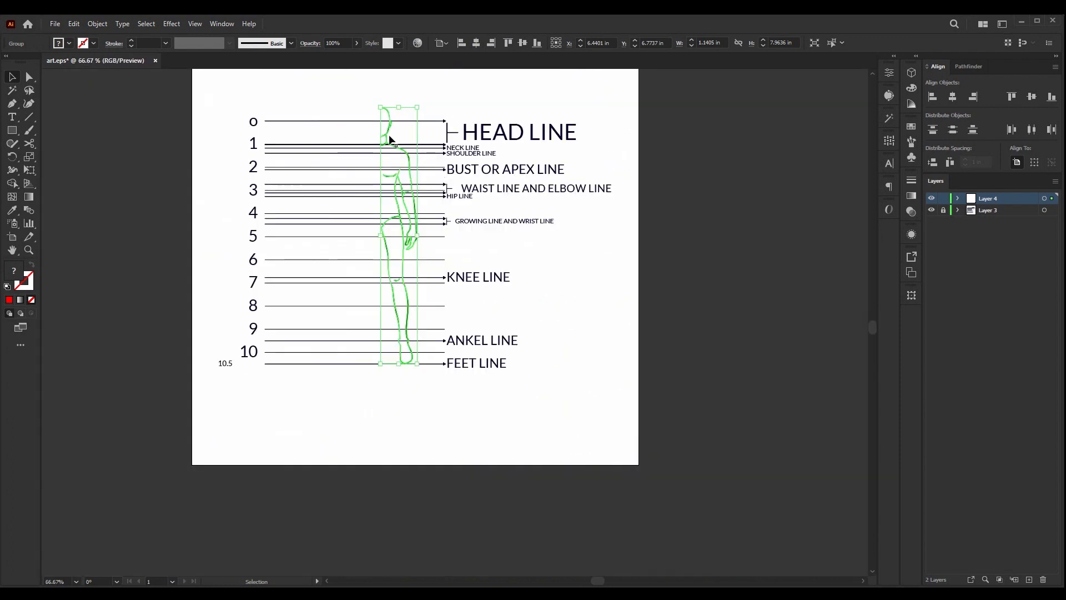
- Reflect a copy of the grouped half figure across the vertical axis
{"action": "right_click", "coordinate": [398, 144]}
{"action": "mouse_move", "coordinate": [457, 264]}
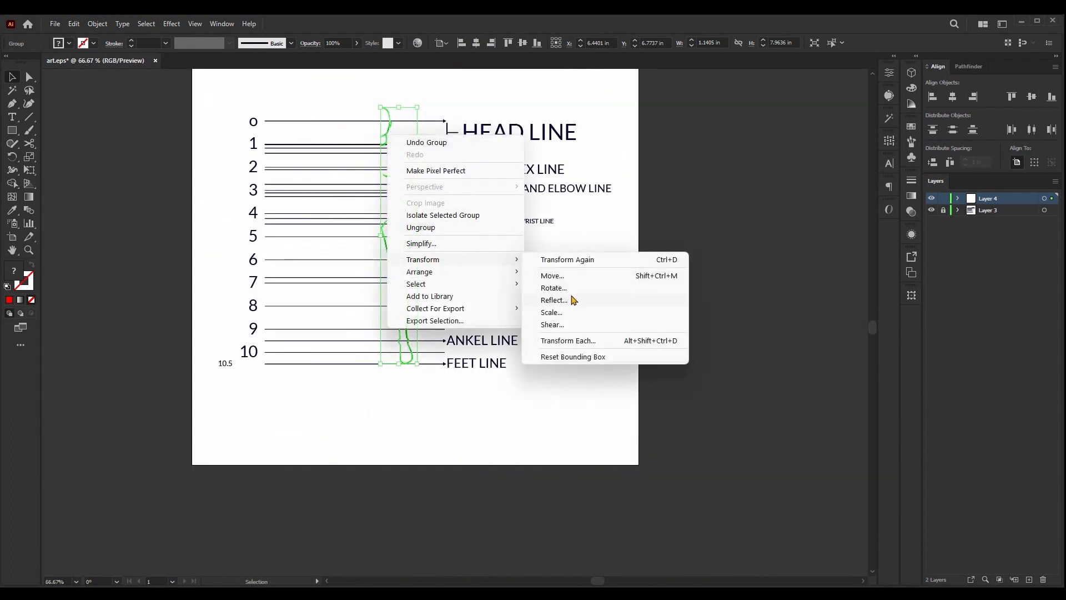
{"action": "left_click", "coordinate": [554, 300]}
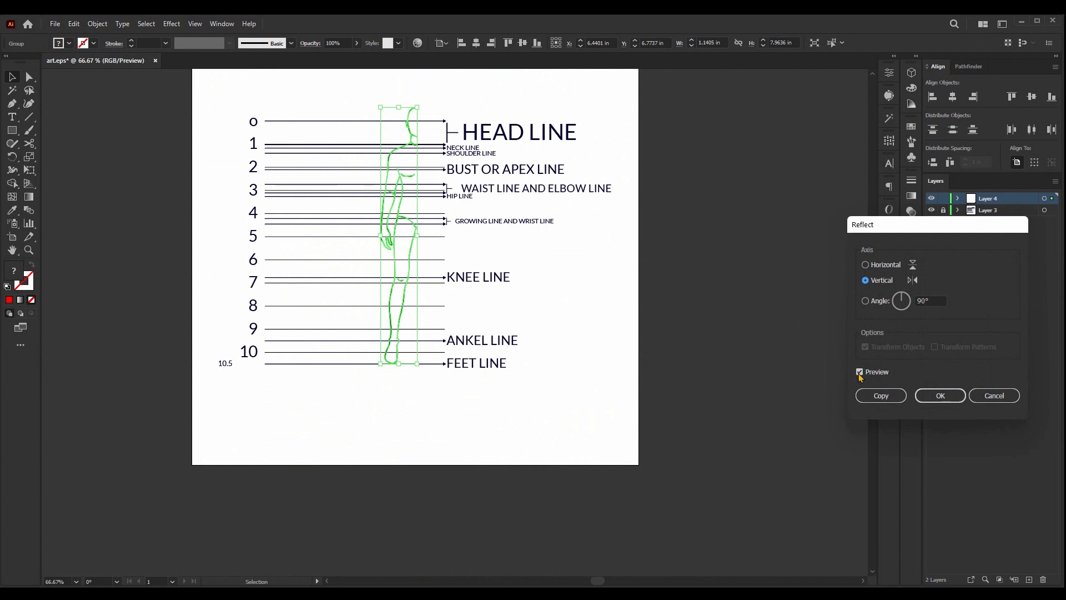
{"action": "left_click", "coordinate": [882, 394]}
- Move the mirrored half beside the original with a small gap at the centre, and select both halves
{"action": "key", "text": "ctrl+plus"}
{"action": "key", "text": "ctrl+plus"}
{"action": "mouse_move", "coordinate": [437, 137]}
{"action": "left_mouse_down"}
{"action": "mouse_move", "coordinate": [466, 134]}
{"action": "mouse_move", "coordinate": [347, 131]}
{"action": "mouse_move", "coordinate": [432, 138]}
{"action": "left_mouse_up"}
{"action": "scroll", "coordinate": [338, 105], "scroll_direction": "up", "scroll_amount": 2}
{"action": "left_click", "coordinate": [338, 105]}
{"action": "scroll", "coordinate": [379, 117], "scroll_direction": "up", "scroll_amount": 3}
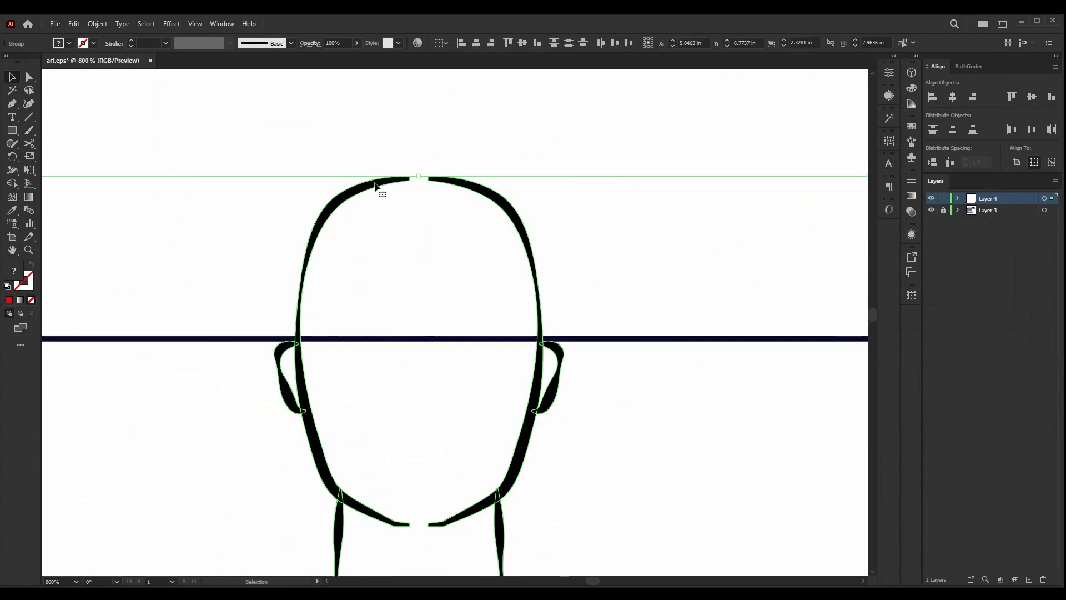
- Make the mirrored half the key object, distribute both halves horizontally with 0 in spacing, and deselect them
{"action": "left_click", "coordinate": [380, 182]}
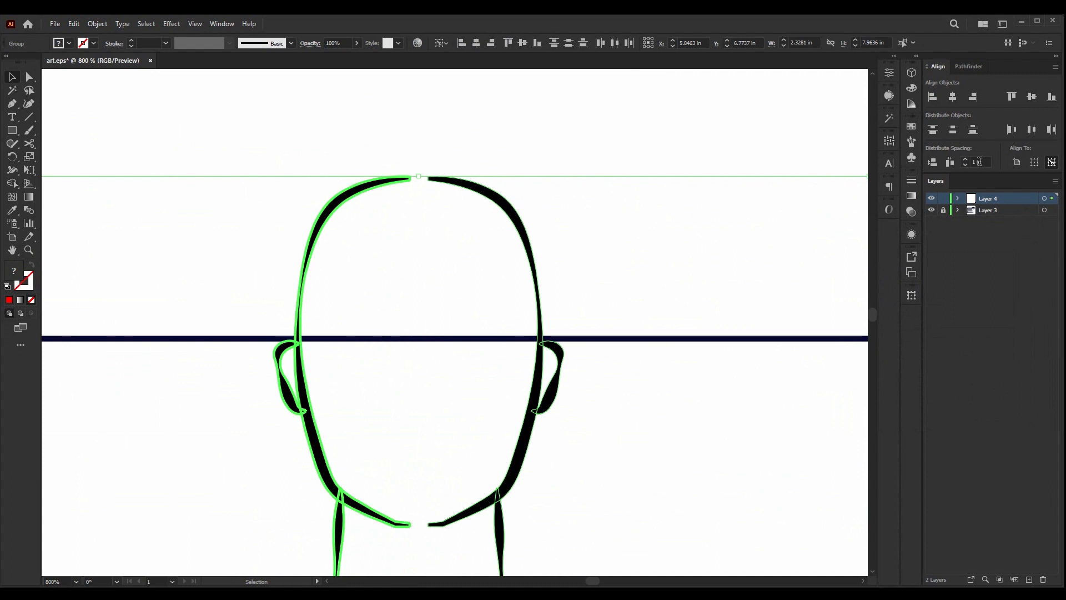
{"action": "left_click", "coordinate": [982, 161]}
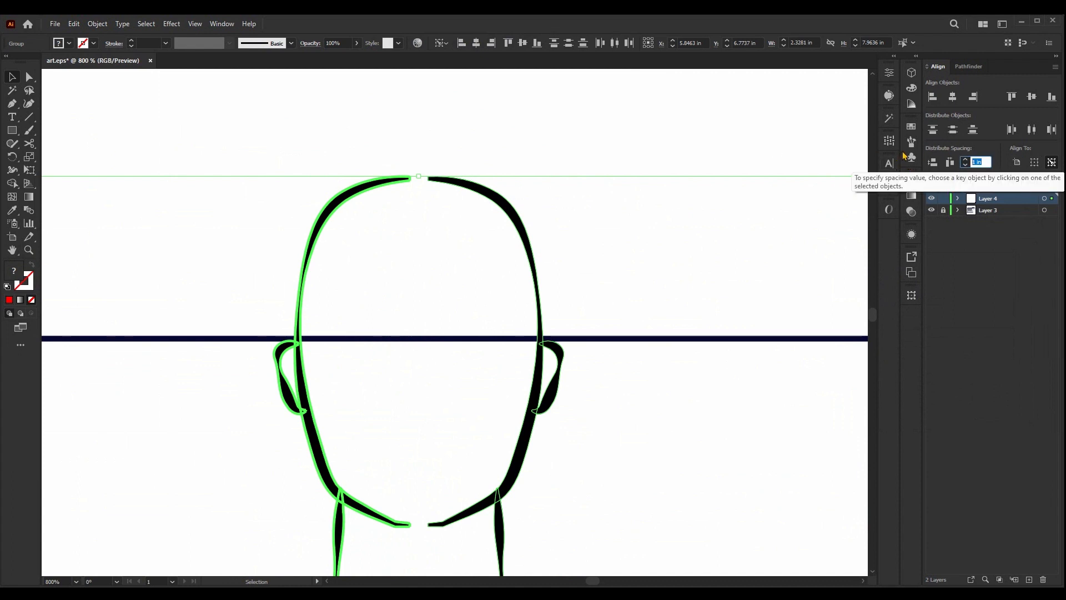
{"action": "type", "text": "0"}
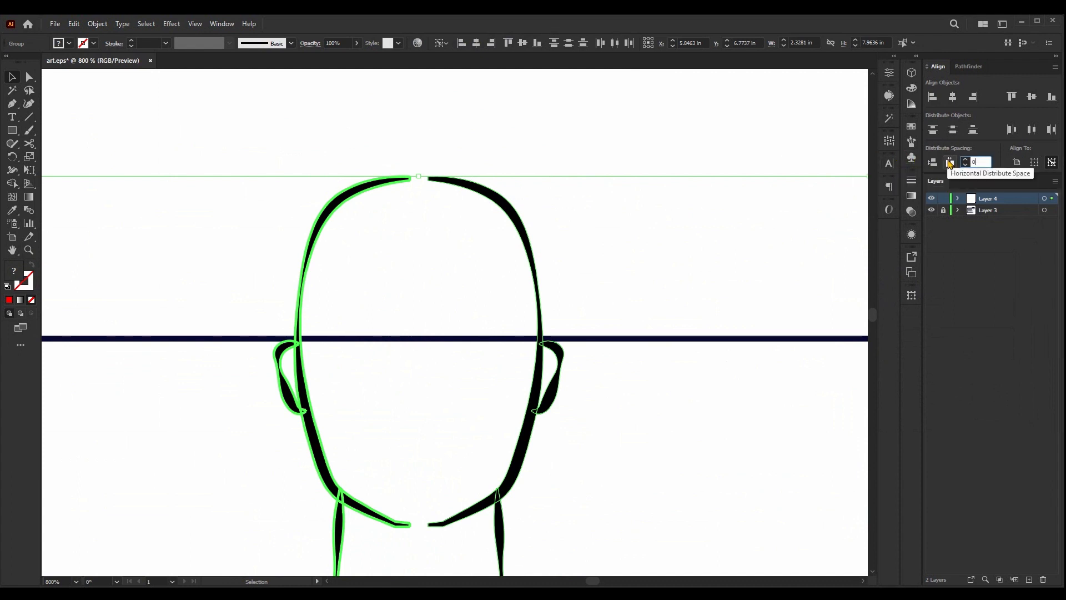
{"action": "left_click", "coordinate": [950, 162]}
{"action": "left_click", "coordinate": [548, 145]}
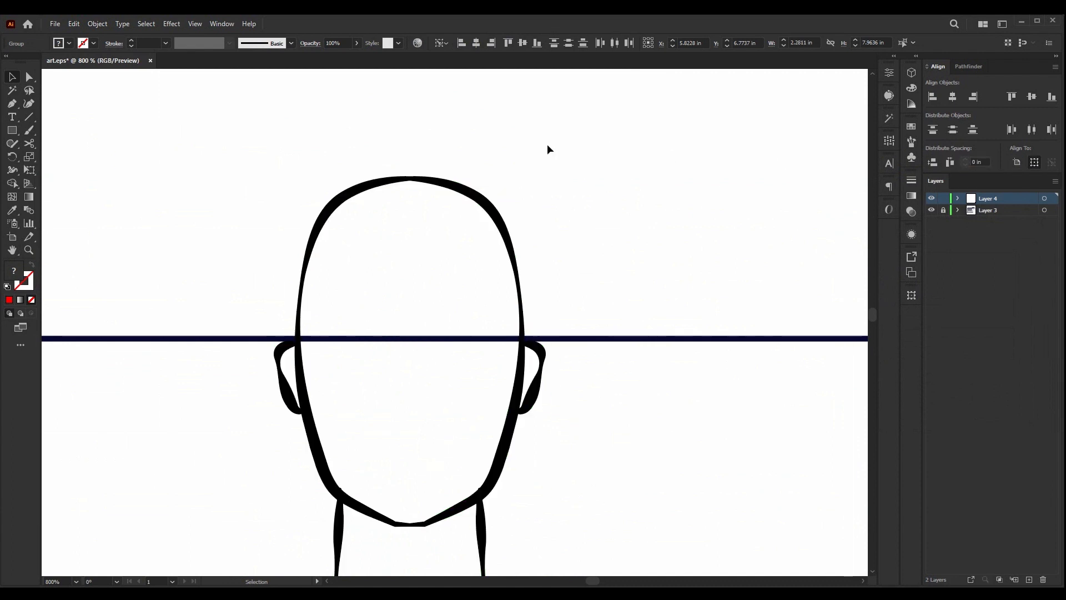
- Select both joined halves of the figure and group them into one full body
{"action": "scroll", "coordinate": [405, 184], "scroll_direction": "up", "scroll_amount": 4}
{"action": "scroll", "coordinate": [413, 149], "scroll_direction": "down", "scroll_amount": 10}
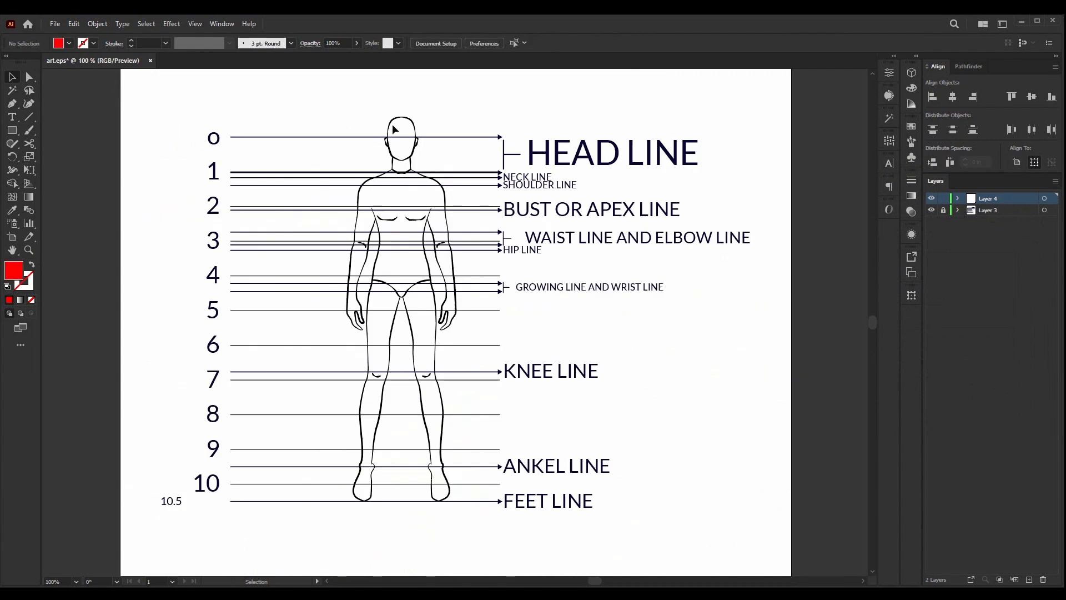
{"action": "left_click", "coordinate": [481, 492]}
{"action": "key", "text": "a"}
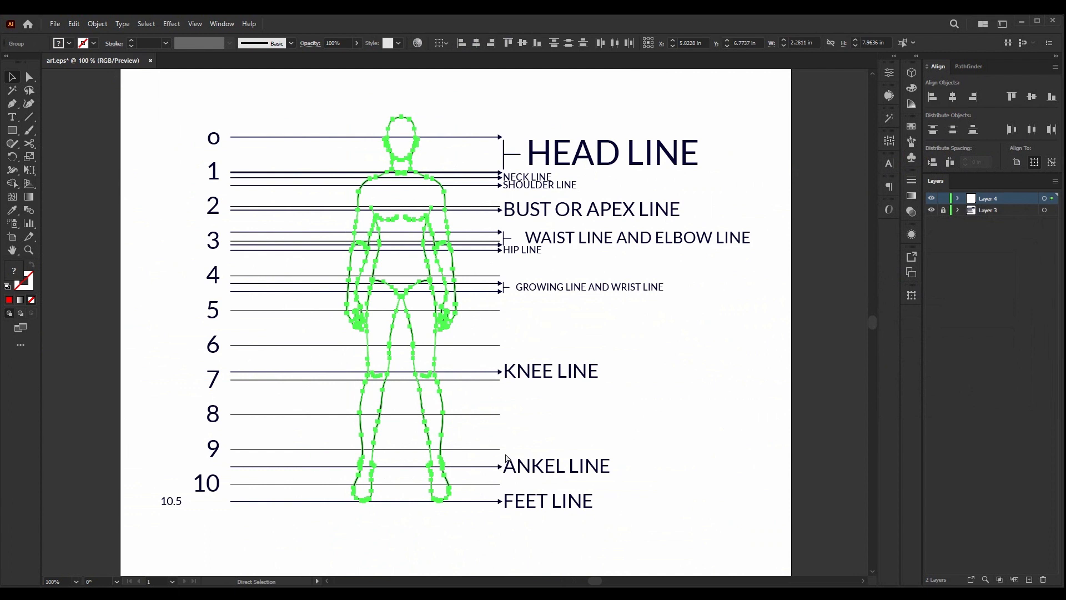
{"action": "key", "text": "v"}
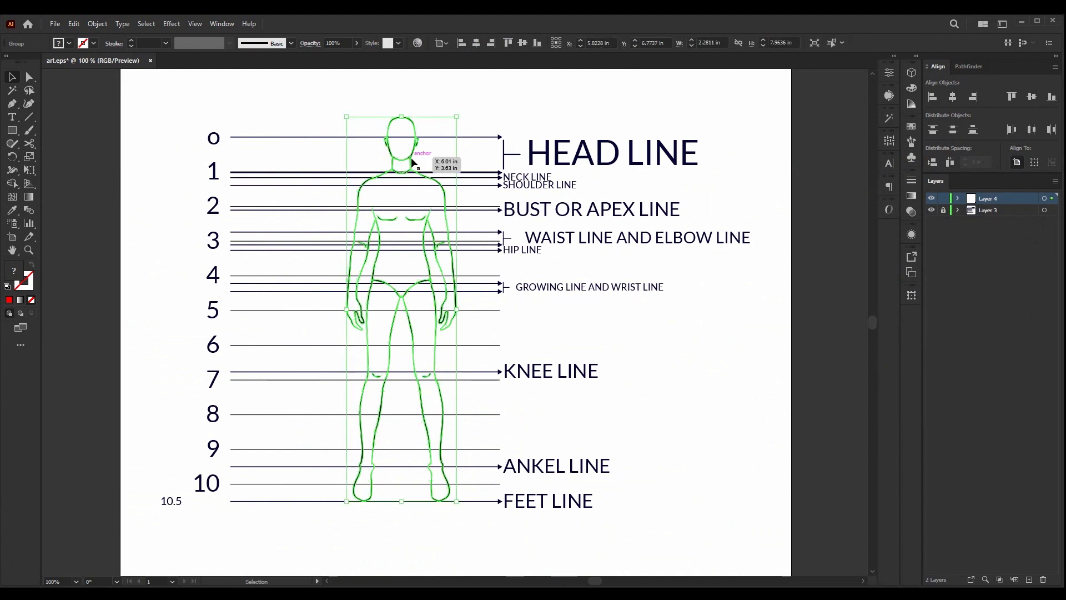
- Move the full figure about 0.97 in left along the proportion chart's lines and deselect it
{"action": "left_click_drag", "start_coordinate": [411, 160], "coordinate": [364, 164]}
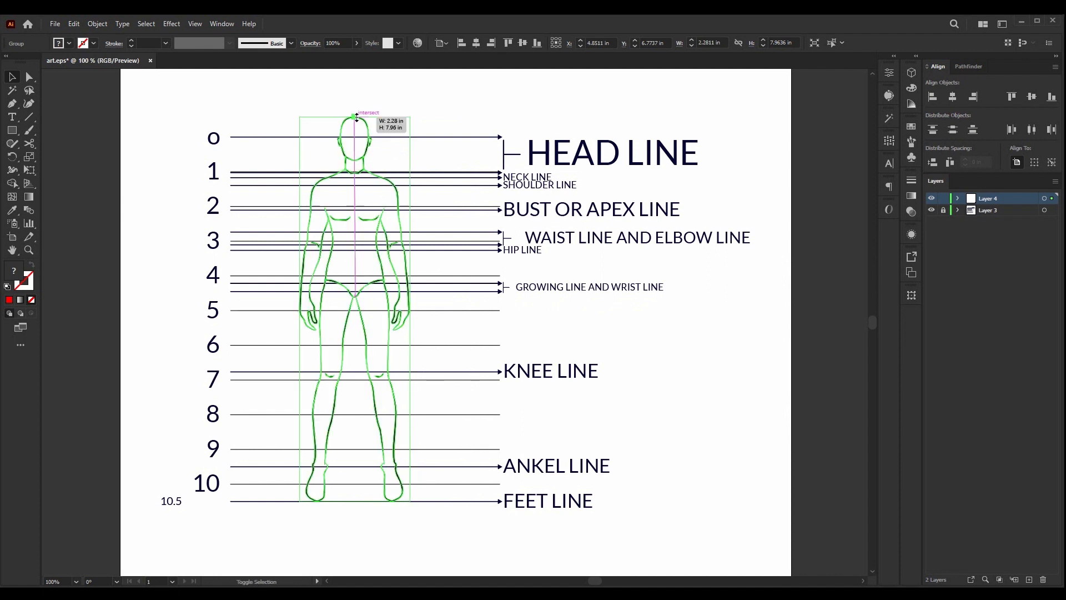
{"action": "left_click", "coordinate": [396, 97]}
{"action": "scroll", "coordinate": [456, 103], "scroll_direction": "down", "scroll_amount": 2}
{"action": "scroll", "coordinate": [410, 113], "scroll_direction": "up", "scroll_amount": 2}
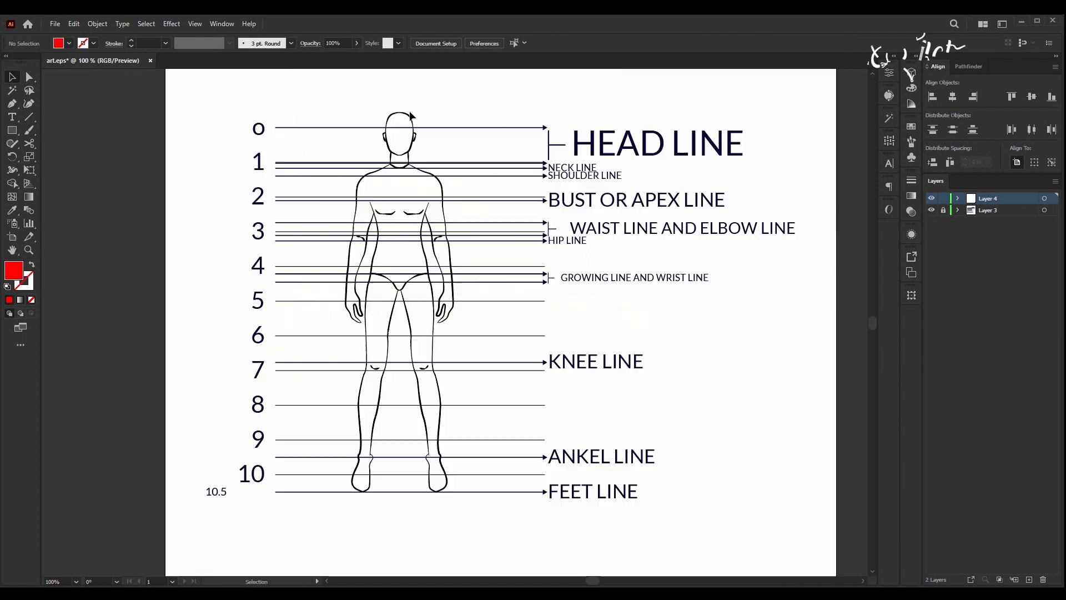